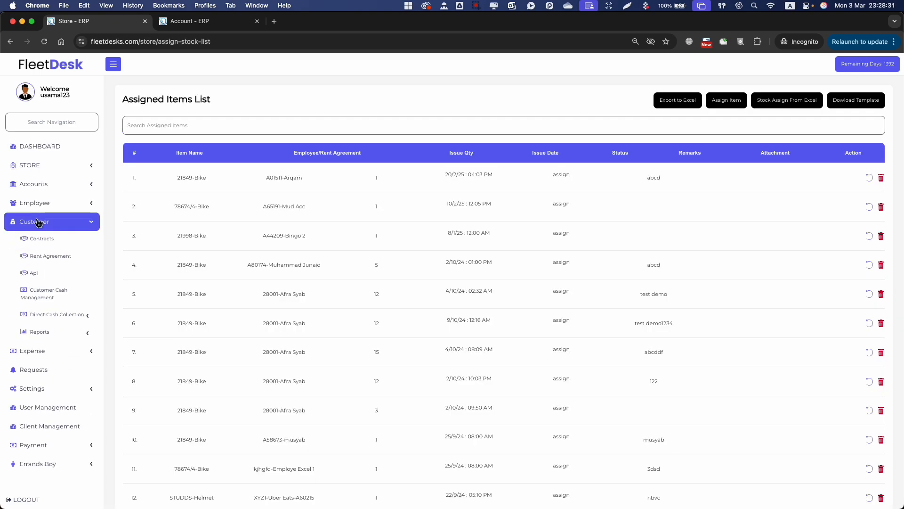
Start a new customer rent agreement and title it "AGR 1".
{"action": "left_click", "coordinate": [47, 257]}
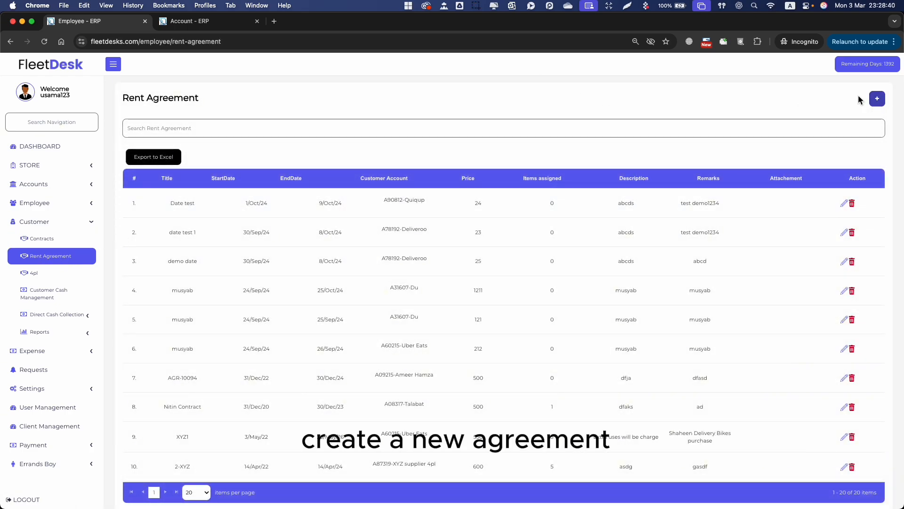
{"action": "left_click", "coordinate": [874, 100]}
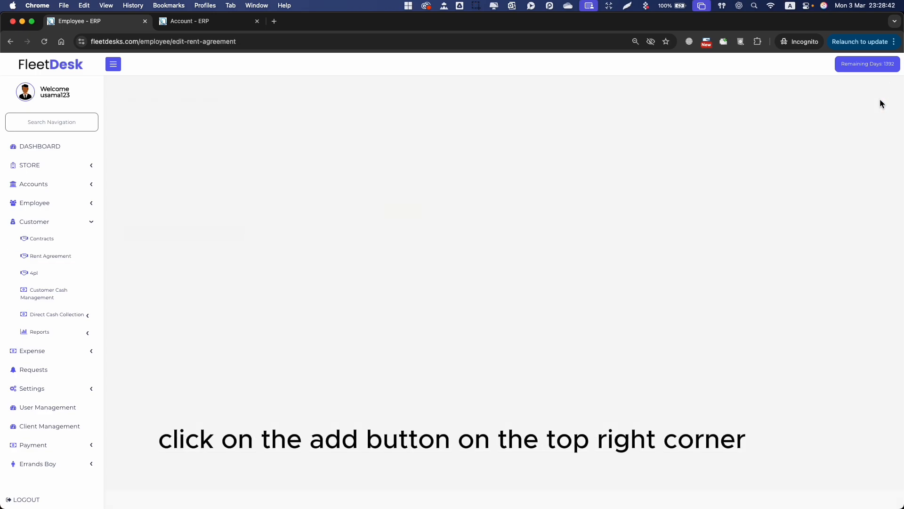
{"action": "left_click", "coordinate": [215, 145]}
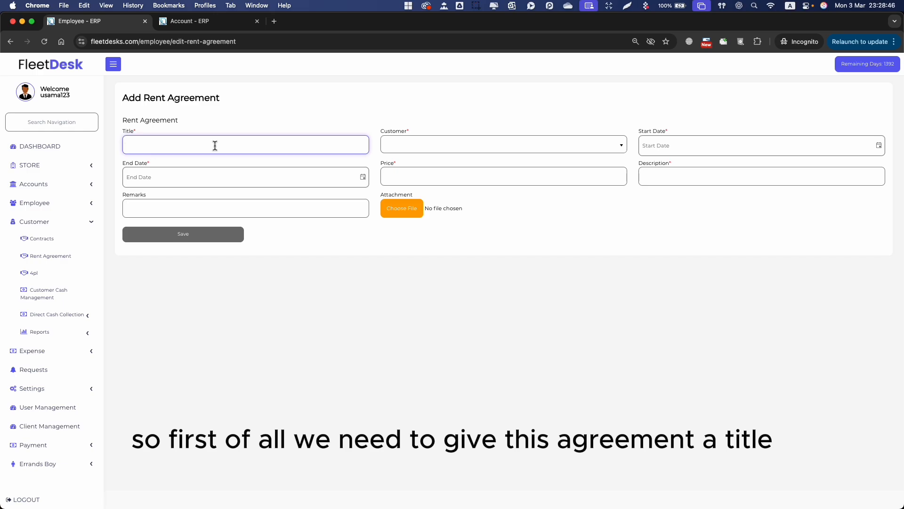
{"action": "type", "text": "AG"}
{"action": "key", "text": "BackSpace"}
{"action": "type", "text": "GR 1"}
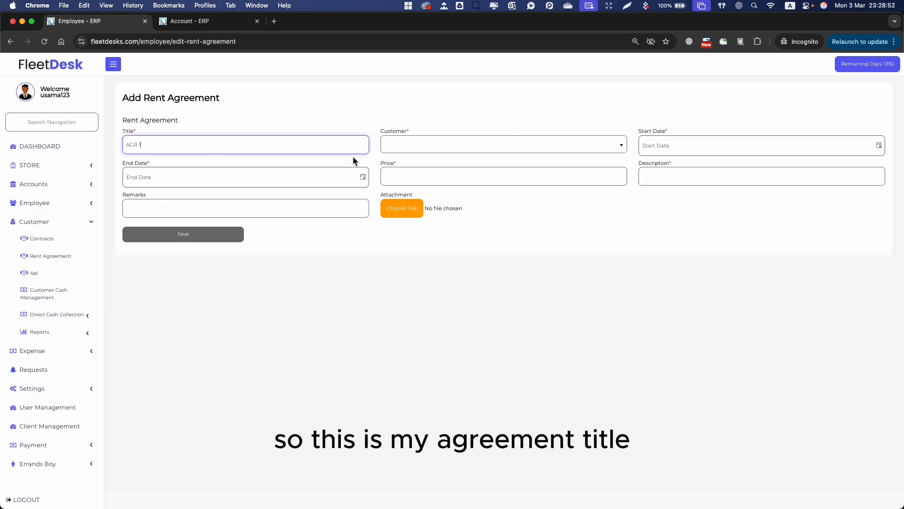
Choose FOOD PANDA as the customer of the rent agreement.
{"action": "left_click", "coordinate": [436, 148]}
{"action": "left_click", "coordinate": [248, 144]}
{"action": "left_click", "coordinate": [364, 120]}
{"action": "left_click", "coordinate": [269, 150]}
{"action": "left_click", "coordinate": [327, 120]}
{"action": "left_click", "coordinate": [323, 139]}
{"action": "left_click", "coordinate": [429, 144]}
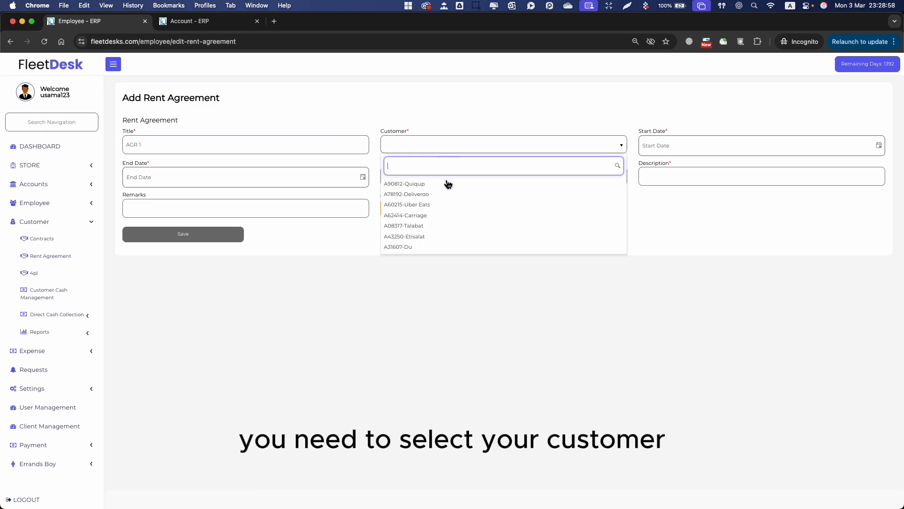
{"action": "scroll", "coordinate": [454, 230], "scroll_direction": "down", "scroll_amount": 5}
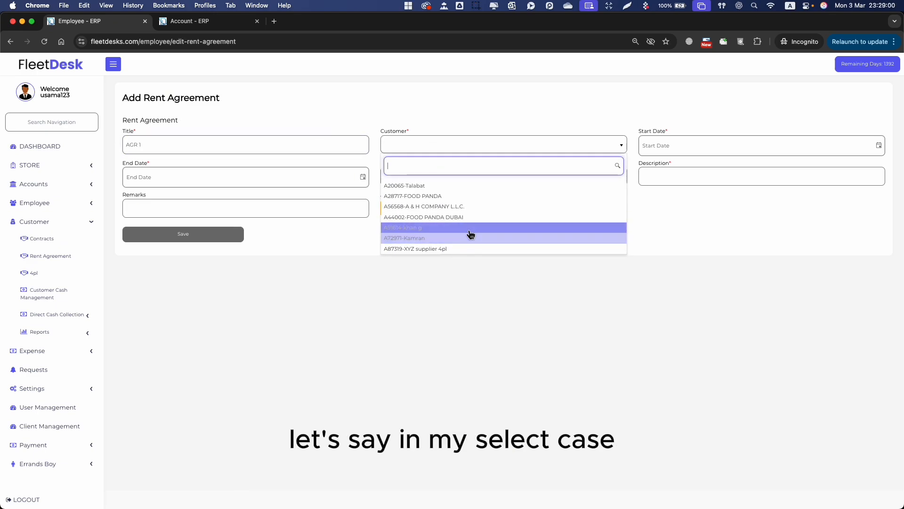
{"action": "scroll", "coordinate": [470, 226], "scroll_direction": "up", "scroll_amount": 2}
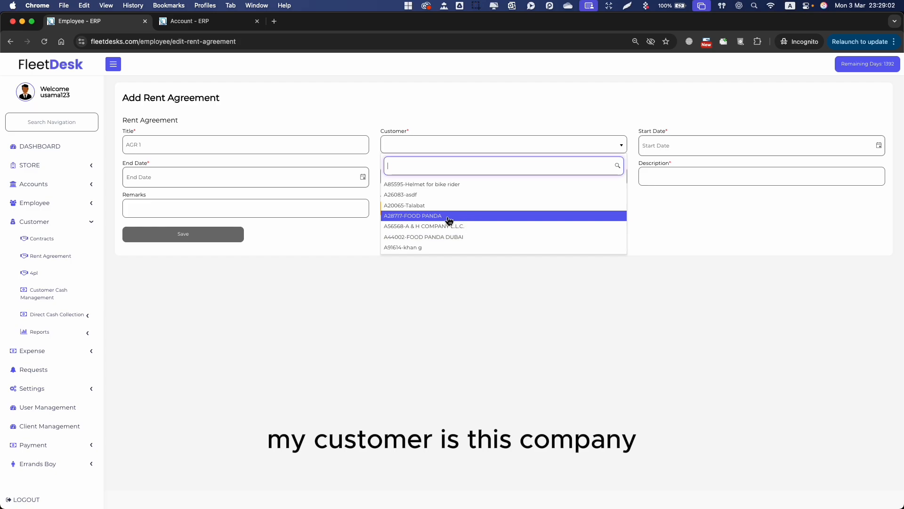
{"action": "left_click", "coordinate": [450, 221]}
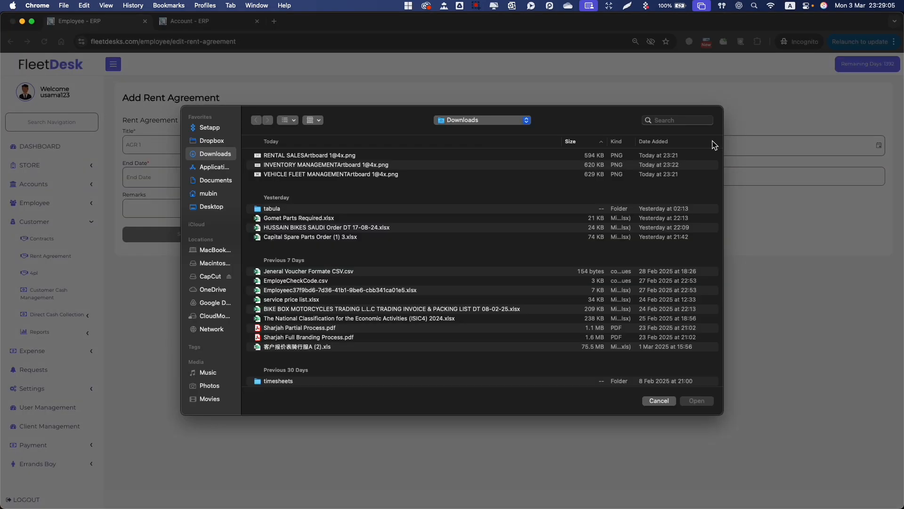
{"action": "key", "text": "Escape"}
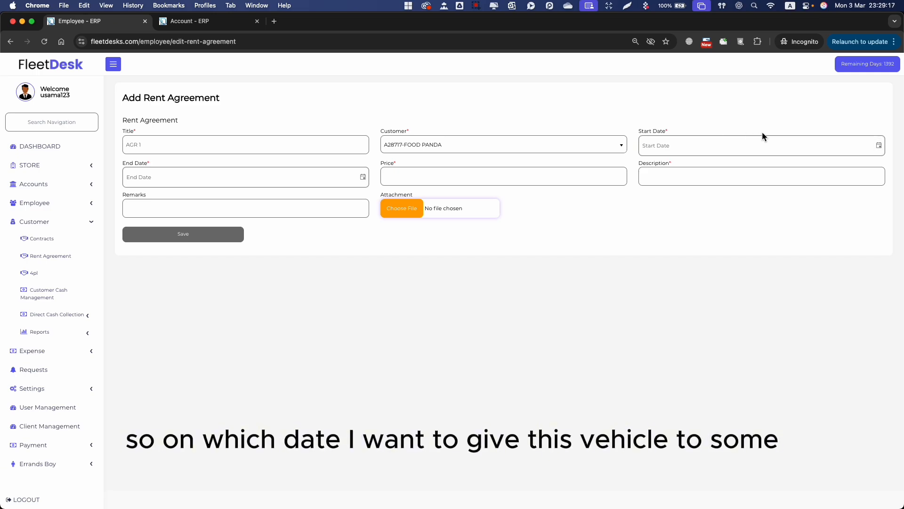
Set the agreement's start date to 01/03/2025 and its end date to 03/03/2028.
{"action": "left_click", "coordinate": [787, 144]}
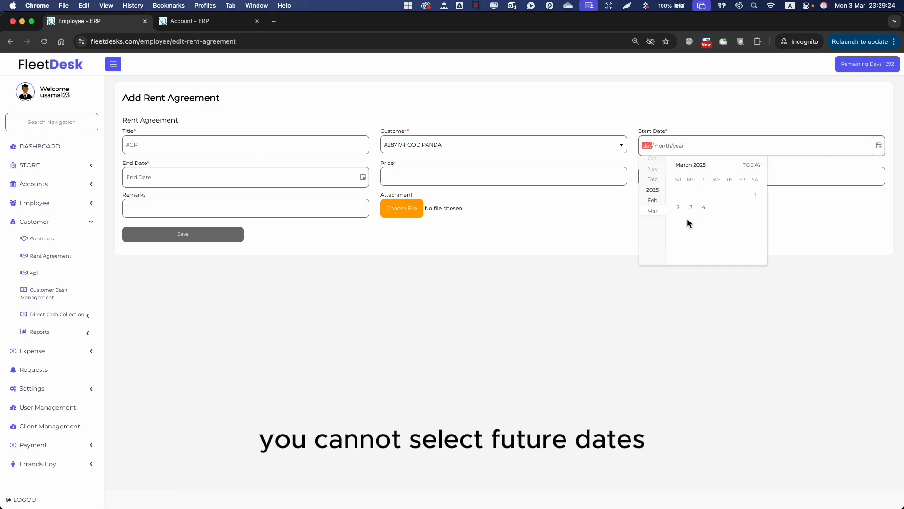
{"action": "left_click", "coordinate": [755, 194]}
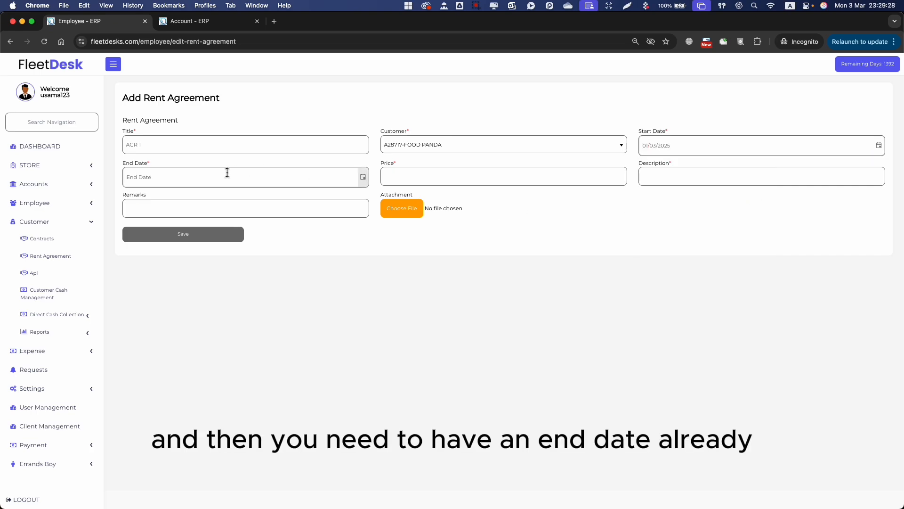
{"action": "left_click_drag", "start_coordinate": [130, 163], "coordinate": [179, 175]}
{"action": "left_click", "coordinate": [179, 175]}
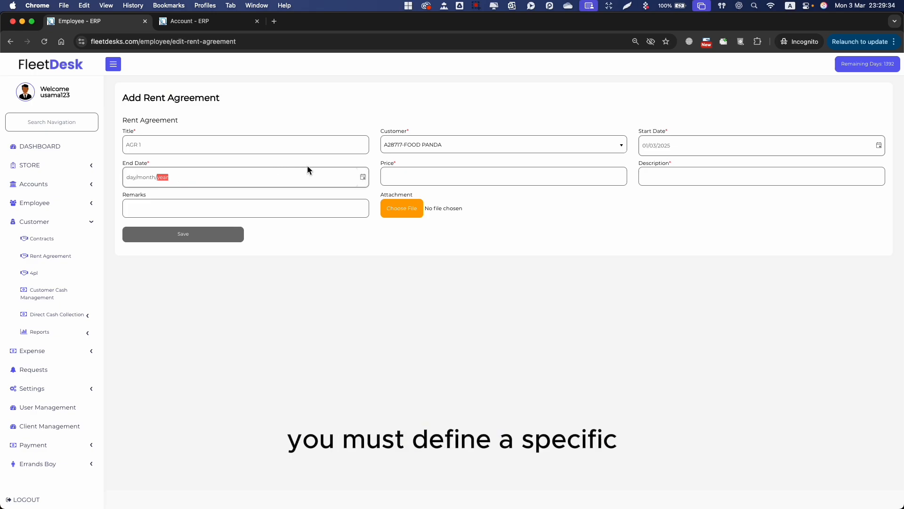
{"action": "left_click", "coordinate": [363, 177]}
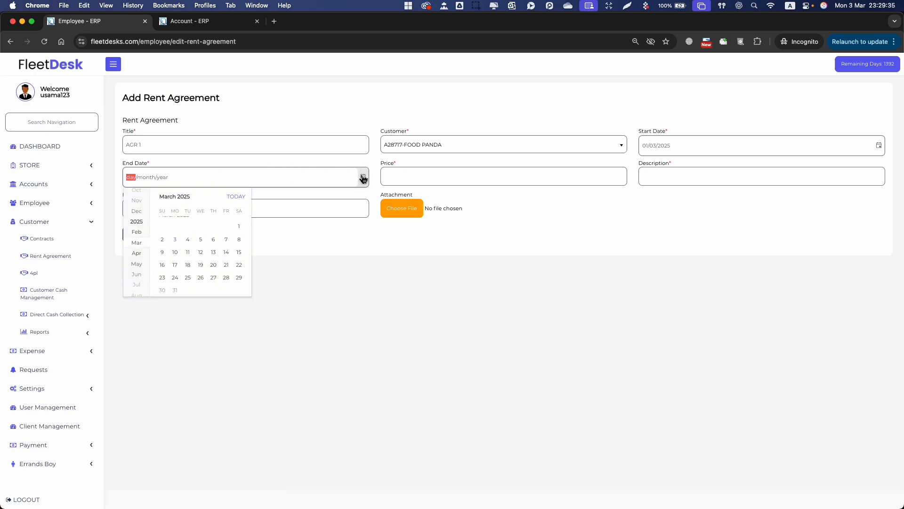
{"action": "left_click", "coordinate": [236, 195]}
{"action": "key", "text": "Right"}
{"action": "key", "text": "Right"}
{"action": "type", "text": "2027"}
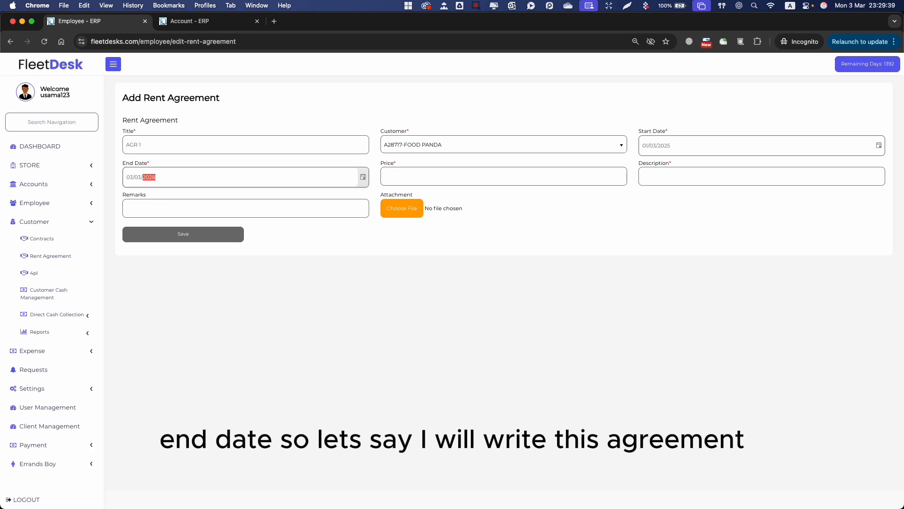
{"action": "left_click", "coordinate": [527, 249]}
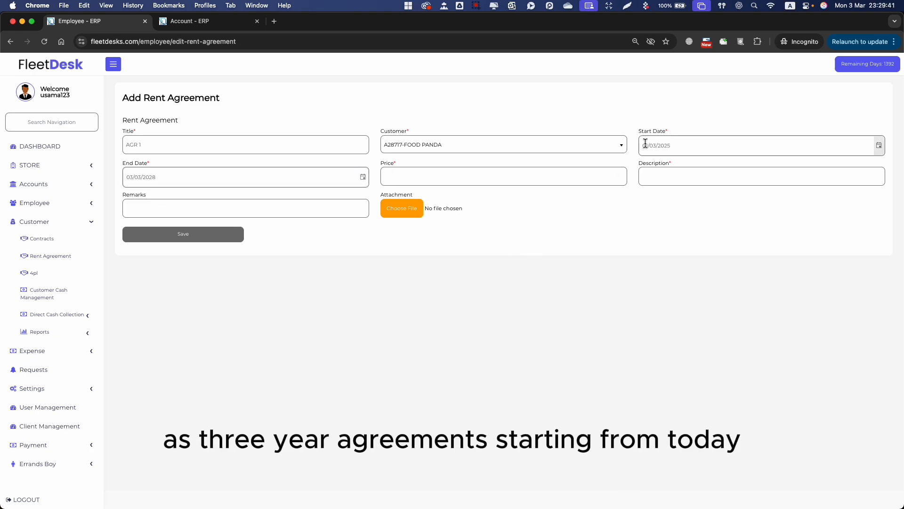
{"action": "left_click", "coordinate": [242, 179]}
{"action": "left_click", "coordinate": [518, 197]}
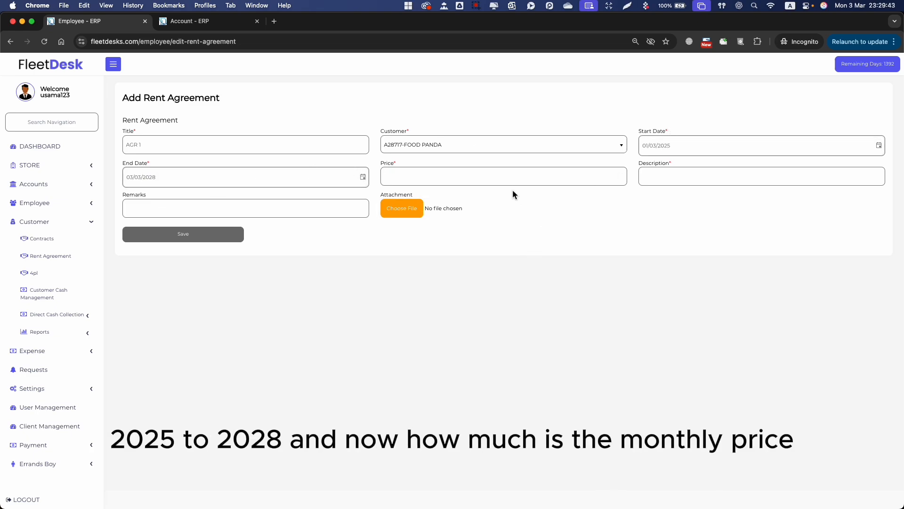
{"action": "key", "text": "Escape"}
Set the agreement's price to 600 and enter "XBA" as its description.
{"action": "left_click", "coordinate": [493, 181]}
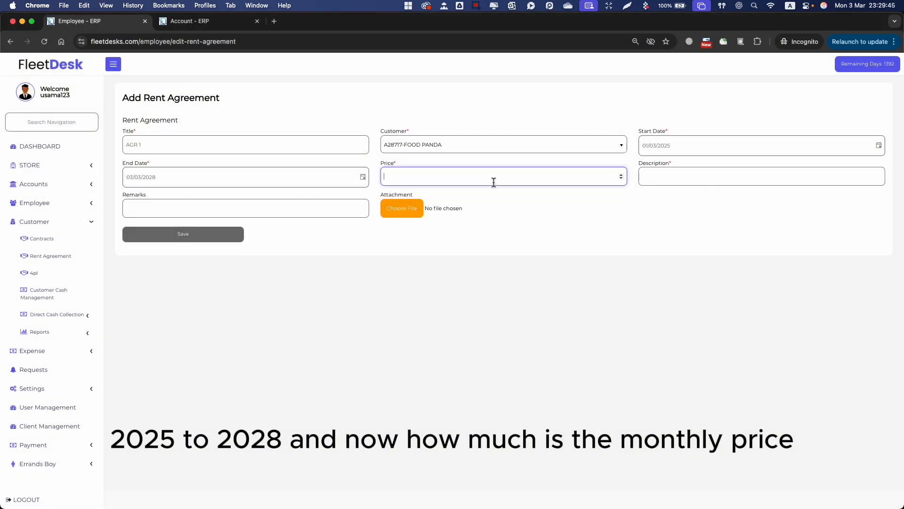
{"action": "type", "text": "600"}
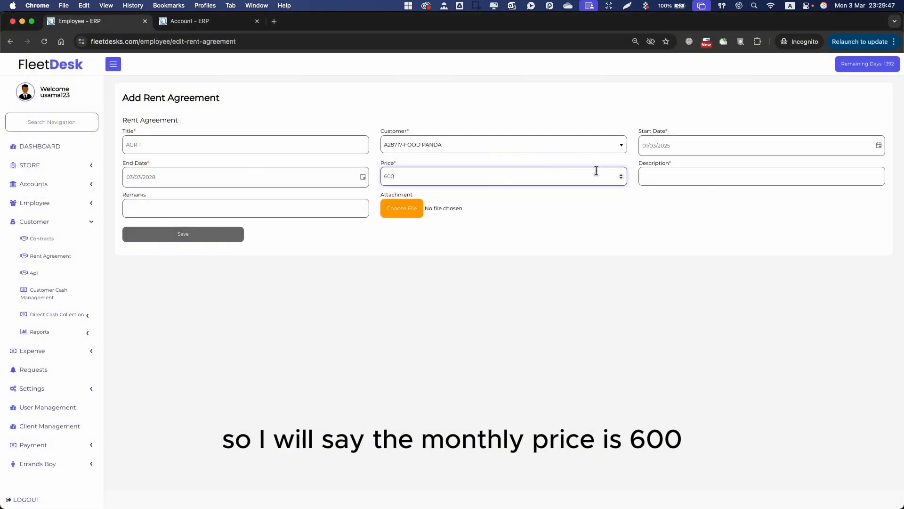
{"action": "left_click", "coordinate": [709, 177]}
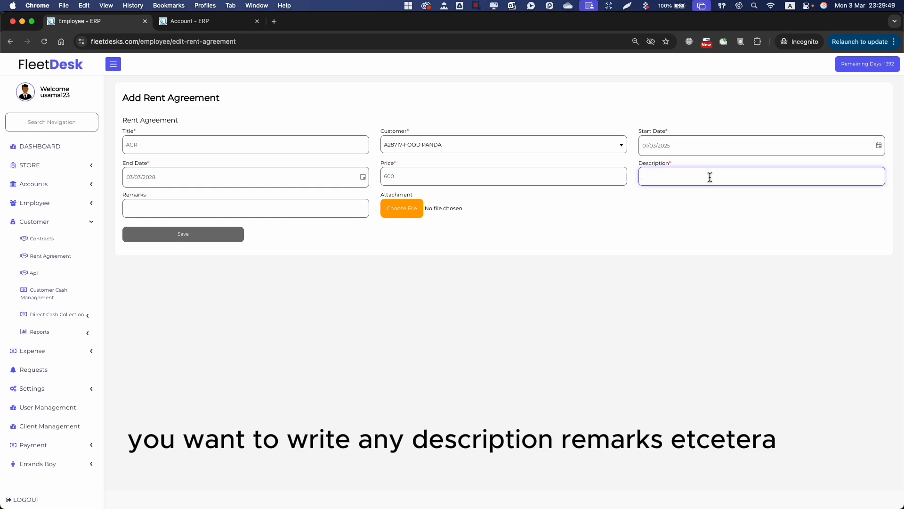
{"action": "type", "text": "XBA"}
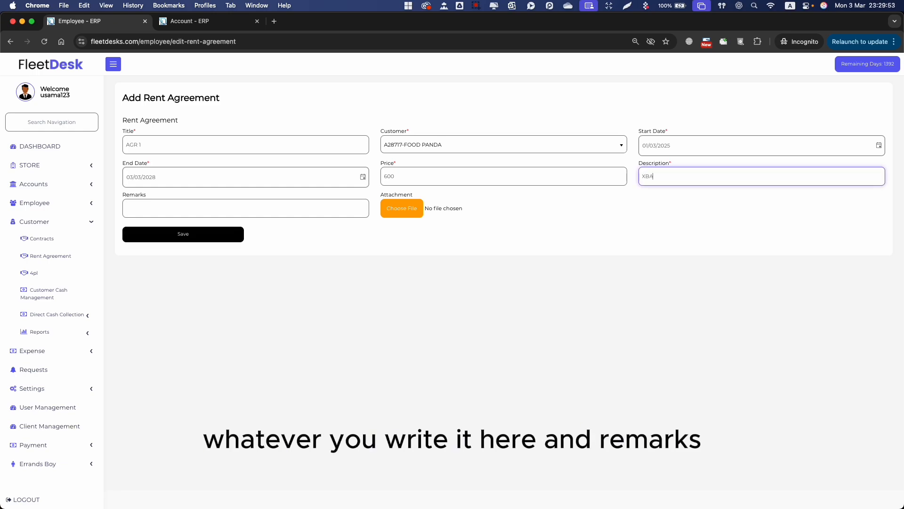
{"action": "left_click", "coordinate": [327, 214]}
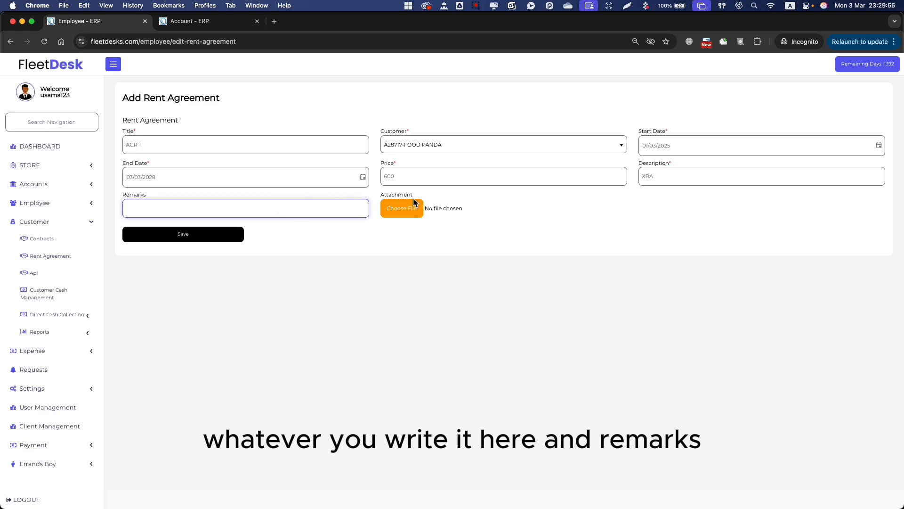
{"action": "left_click", "coordinate": [391, 193]}
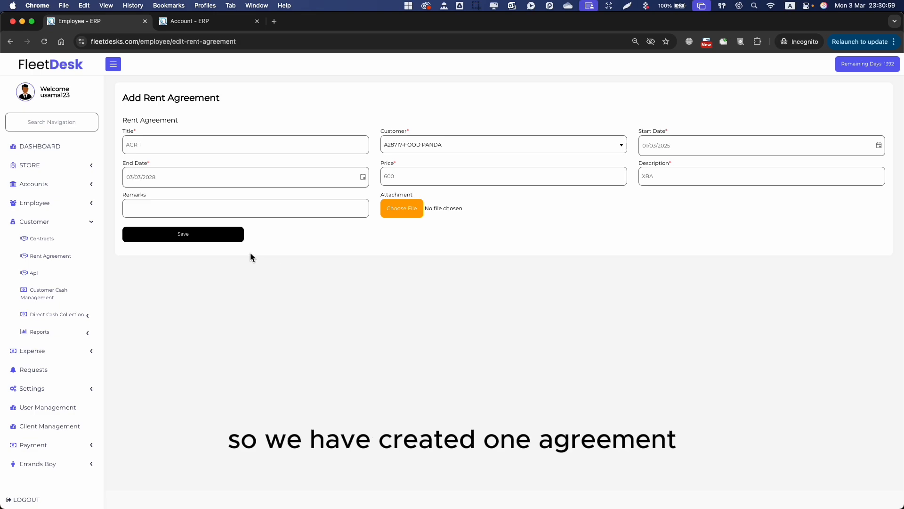
Extend the agreement's title to "AGR 1 Food Panda" and save the agreement.
{"action": "left_click_drag", "start_coordinate": [158, 145], "coordinate": [134, 145]}
{"action": "left_click", "coordinate": [212, 144]}
{"action": "type", "text": "Food"}
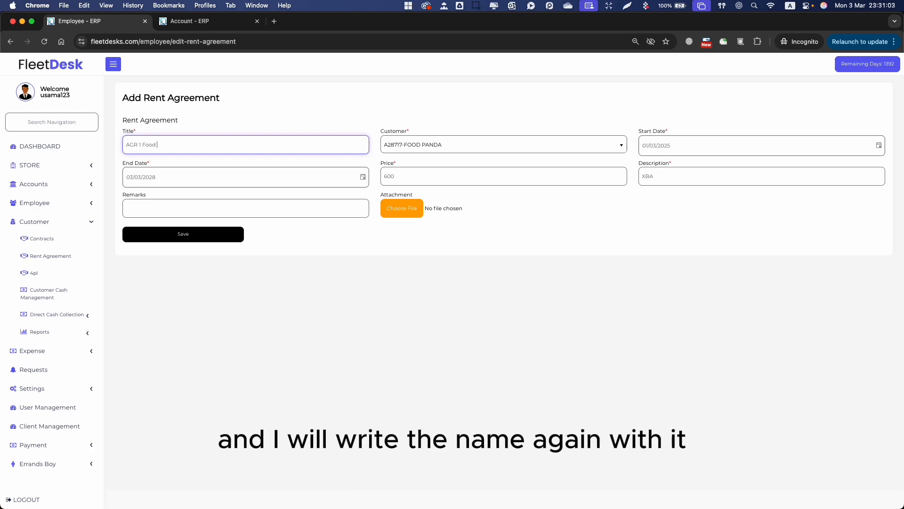
{"action": "type", "text": " Panda"}
{"action": "triple_click", "coordinate": [208, 144]}
{"action": "left_click", "coordinate": [240, 272]}
{"action": "left_click", "coordinate": [189, 236]}
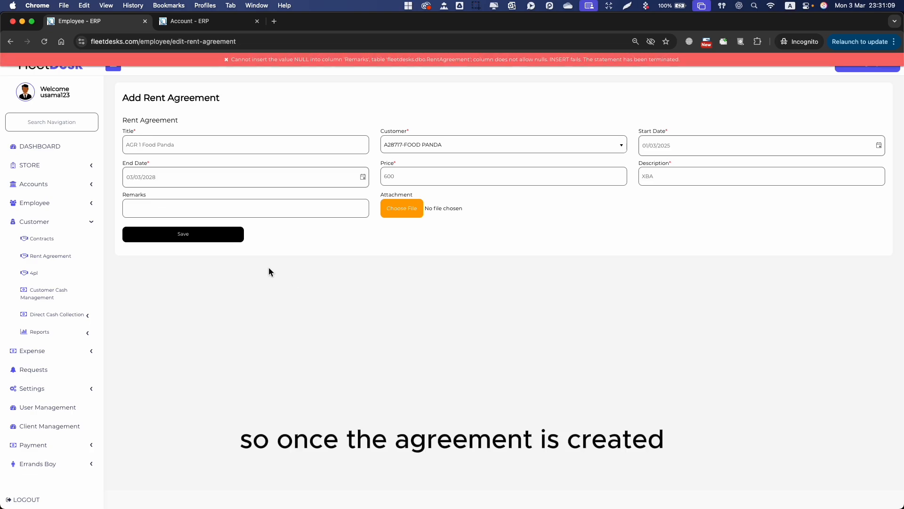
{"action": "left_click", "coordinate": [226, 236]}
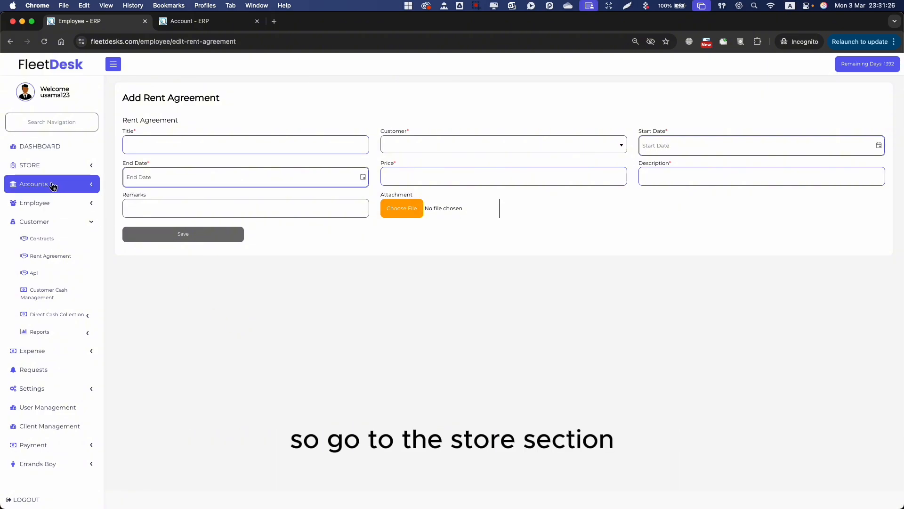
Start a new item assignment in the store's stock assigning section and choose the item I94417-Bike.
{"action": "left_click", "coordinate": [69, 166]}
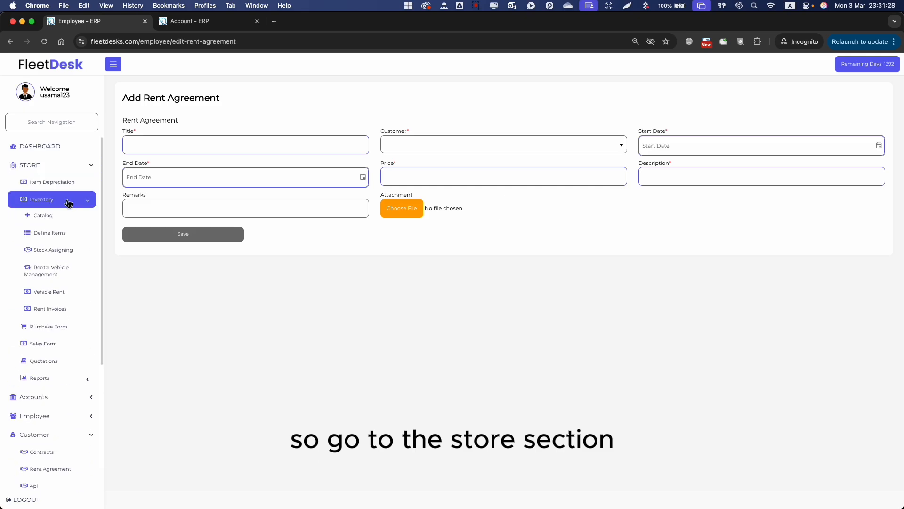
{"action": "left_click", "coordinate": [63, 256]}
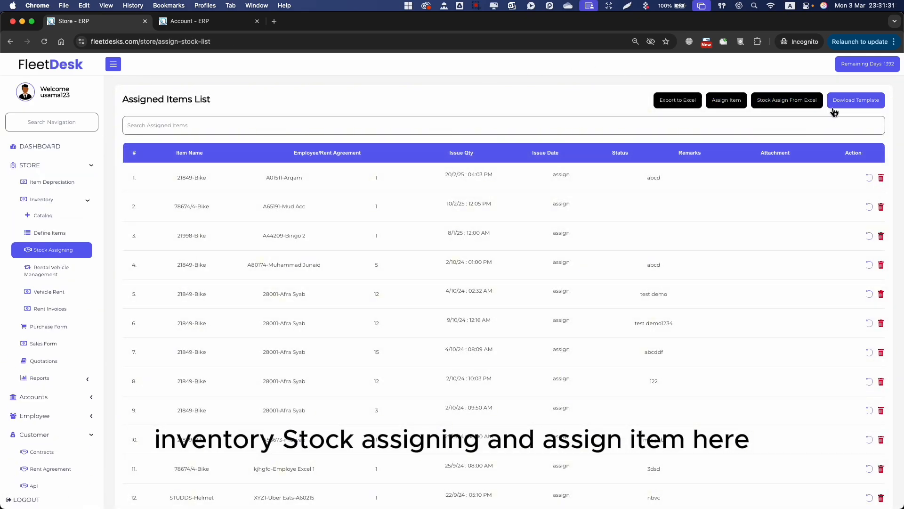
{"action": "left_click", "coordinate": [727, 100]}
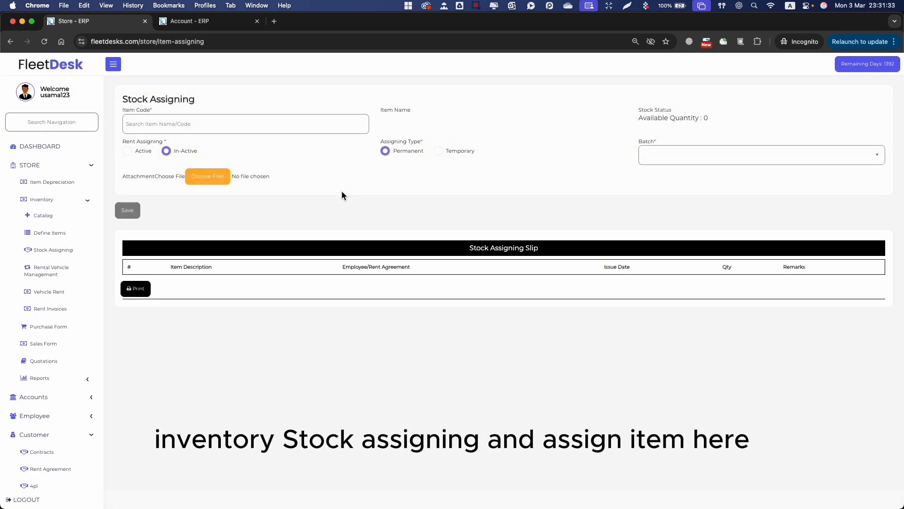
{"action": "left_click", "coordinate": [245, 125]}
{"action": "scroll", "coordinate": [232, 168], "scroll_direction": "down", "scroll_amount": 5}
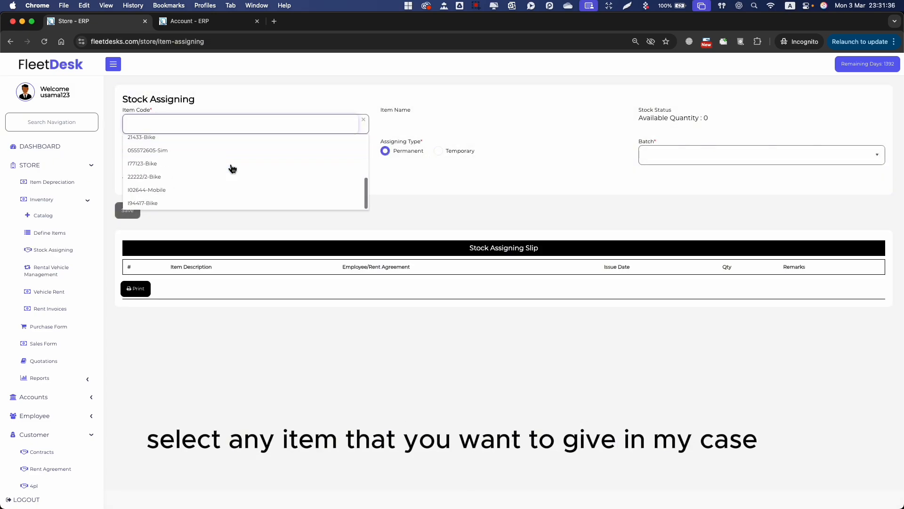
{"action": "left_click", "coordinate": [190, 204]}
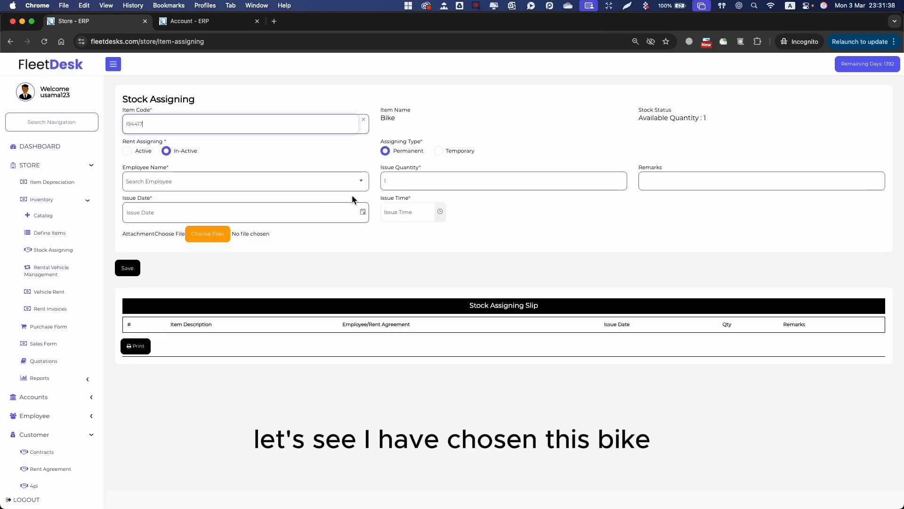
Set Rent Assigning to Active for the bike and link it to the "AGR 1 Food Panda" rent agreement.
{"action": "left_click_drag", "start_coordinate": [122, 143], "coordinate": [159, 142]}
{"action": "left_click", "coordinate": [147, 141]}
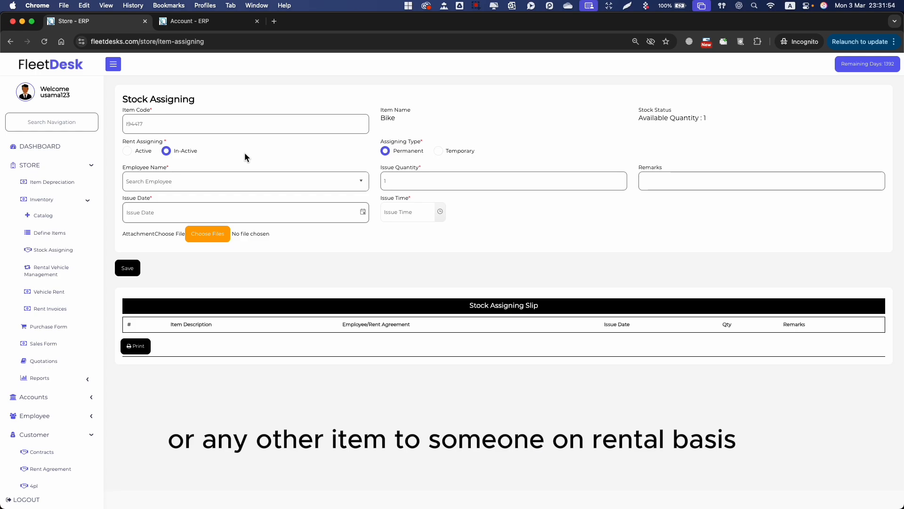
{"action": "left_click", "coordinate": [126, 152]}
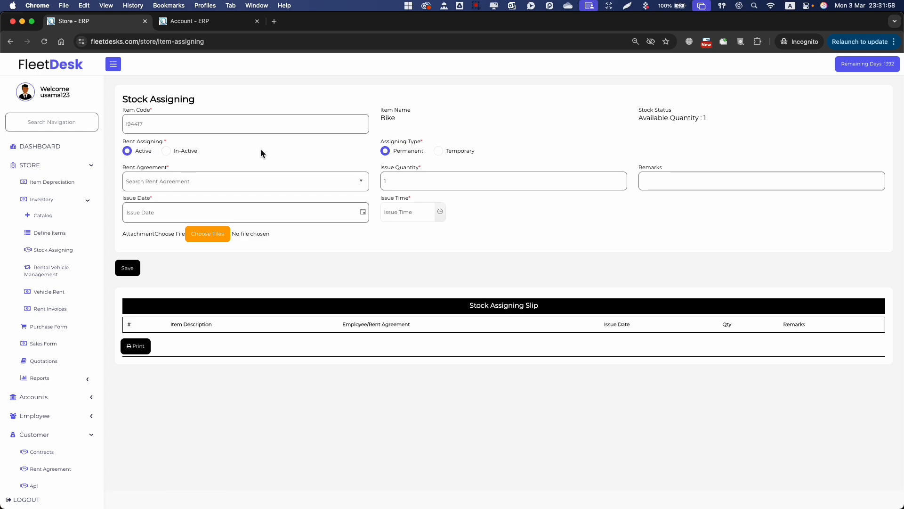
{"action": "left_click", "coordinate": [351, 180]}
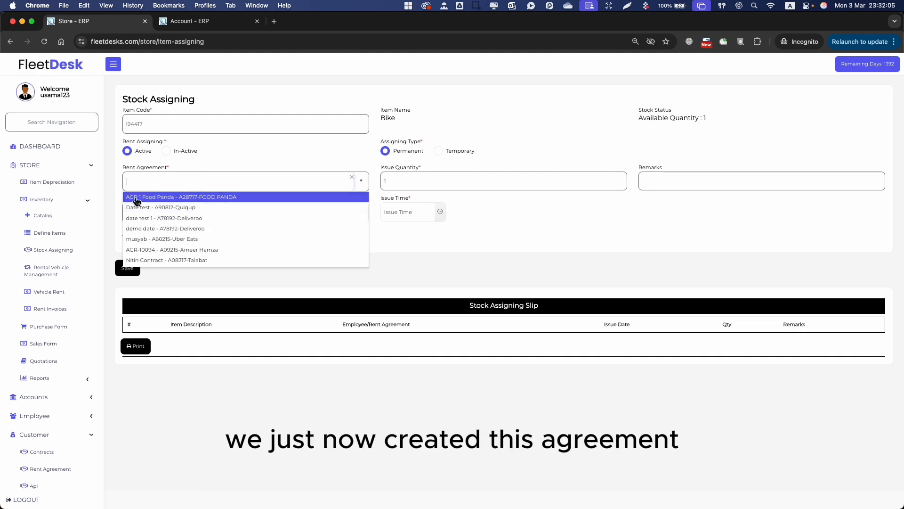
{"action": "left_click", "coordinate": [207, 197]}
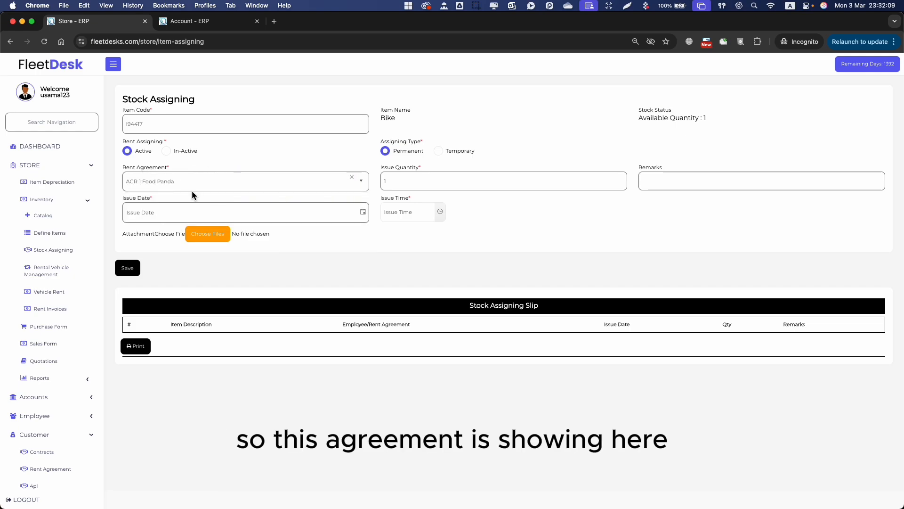
{"action": "left_click_drag", "start_coordinate": [387, 141], "coordinate": [507, 153]}
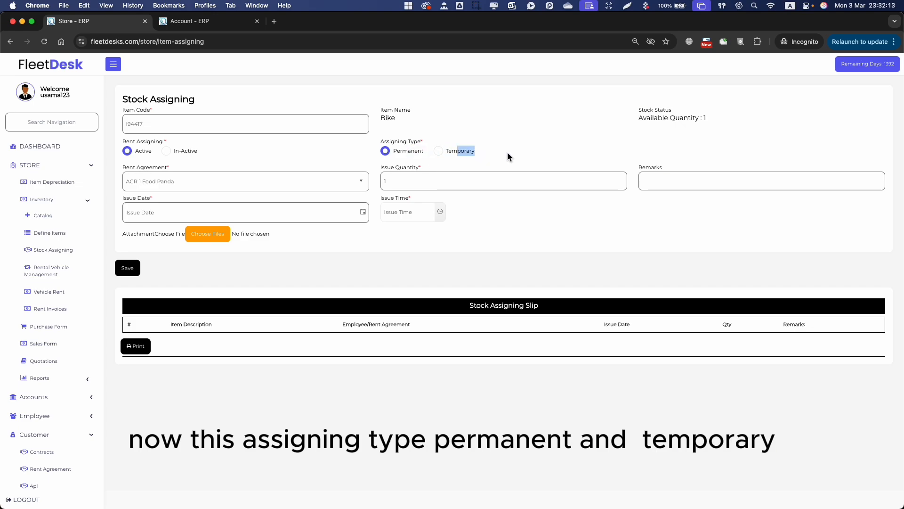
Enter "damaged fuel tank" as the remarks of the bike assignment.
{"action": "left_click", "coordinate": [507, 152]}
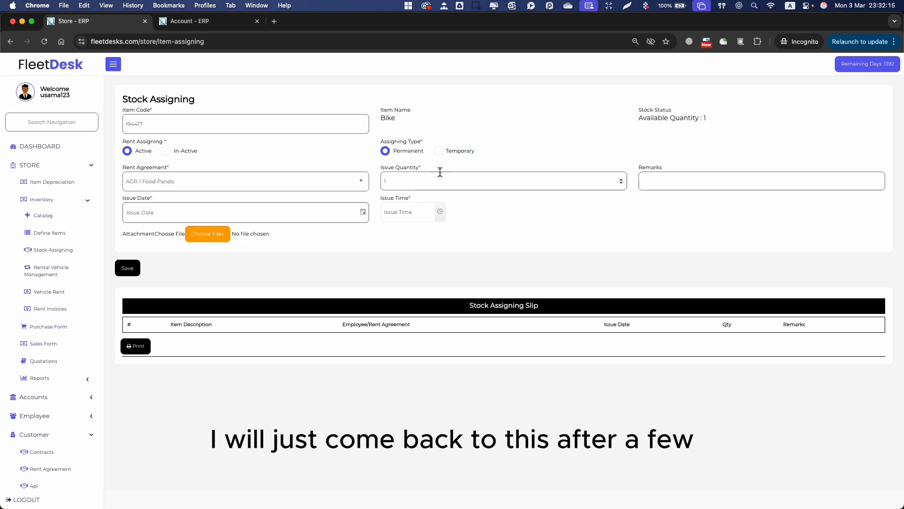
{"action": "left_click", "coordinate": [418, 181]}
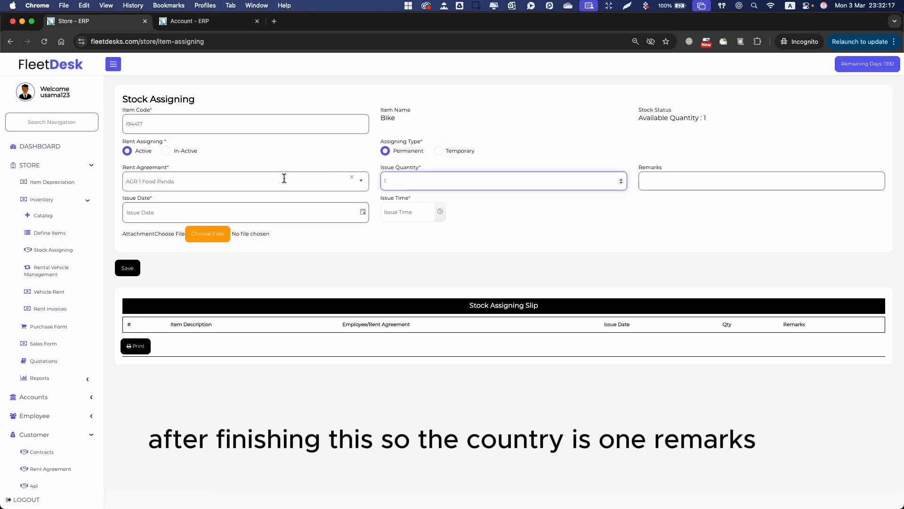
{"action": "left_click", "coordinate": [673, 183]}
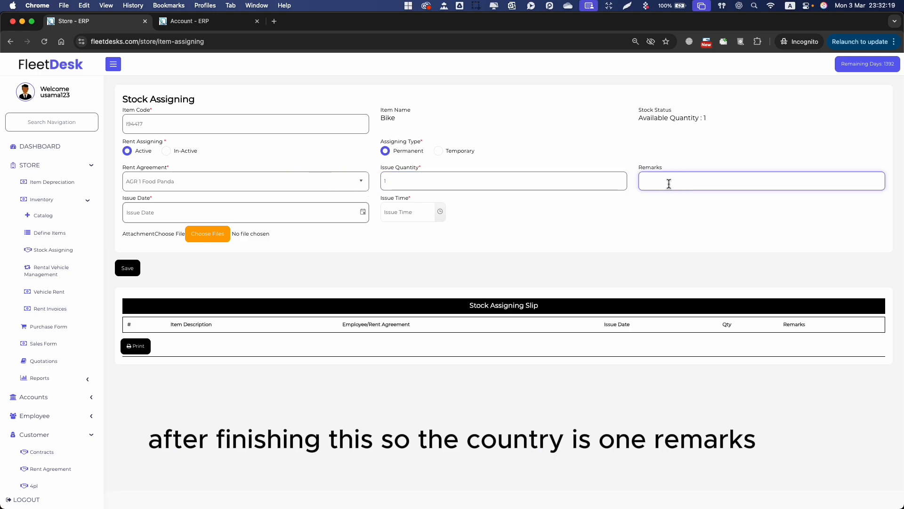
{"action": "type", "text": "damaged fuel tank"}
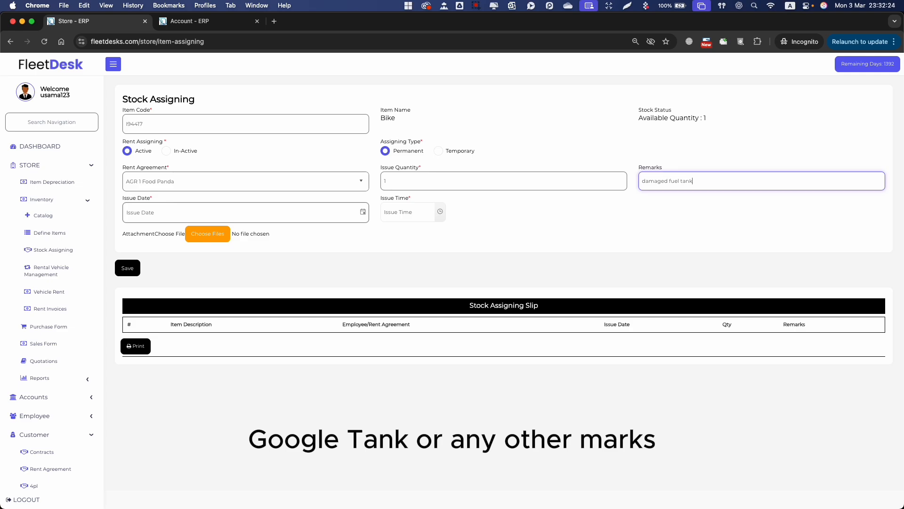
Set the issue date to 03/03/2025 and the issue time to 11:32 PM, and save the assignment.
{"action": "left_click", "coordinate": [363, 212]}
{"action": "left_click", "coordinate": [178, 274]}
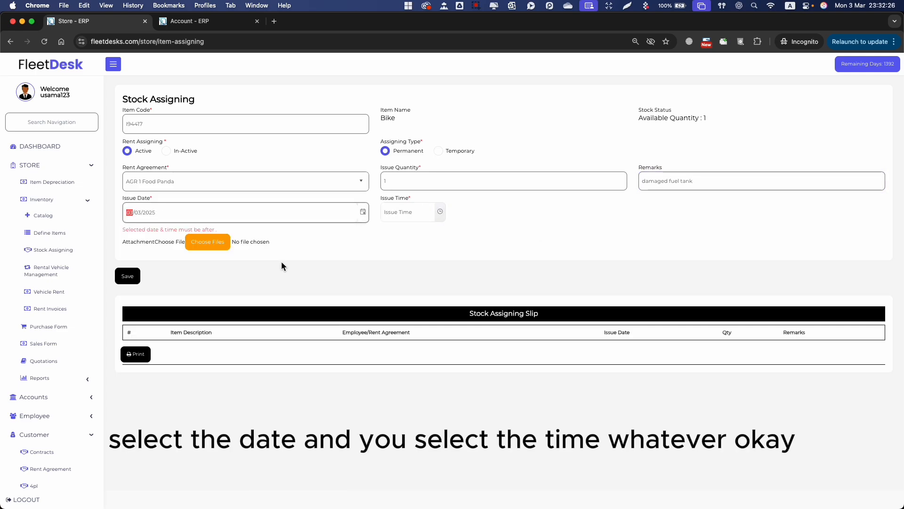
{"action": "left_click", "coordinate": [440, 212]}
{"action": "left_click", "coordinate": [432, 231]}
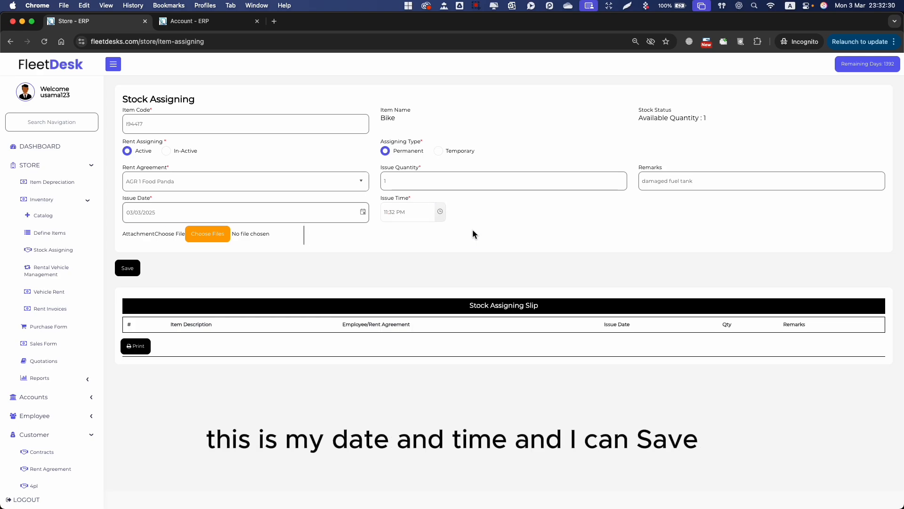
{"action": "left_click", "coordinate": [132, 269]}
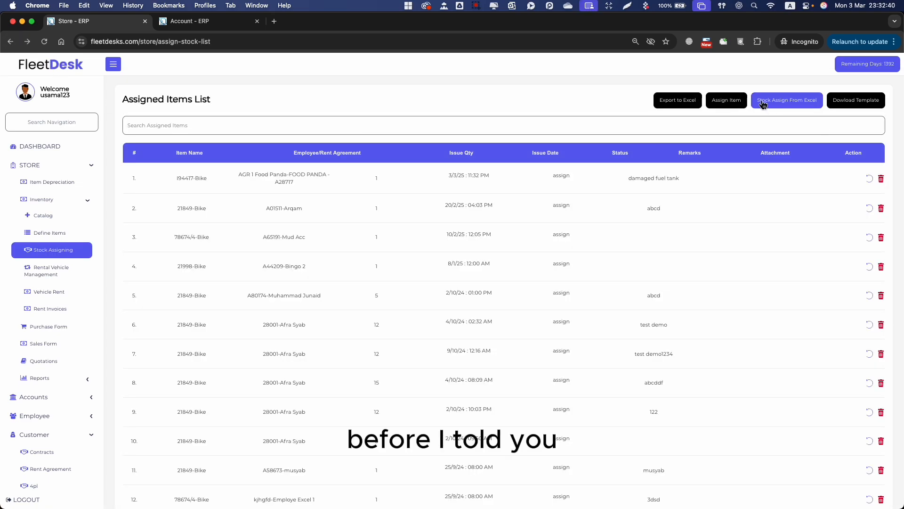
{"action": "left_click", "coordinate": [727, 101]}
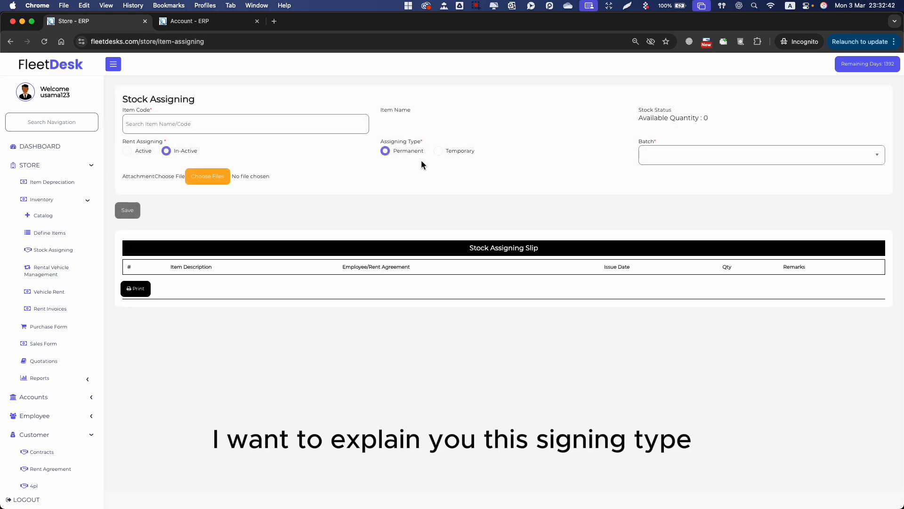
{"action": "left_click_drag", "start_coordinate": [387, 142], "coordinate": [419, 141]}
{"action": "left_click", "coordinate": [344, 172]}
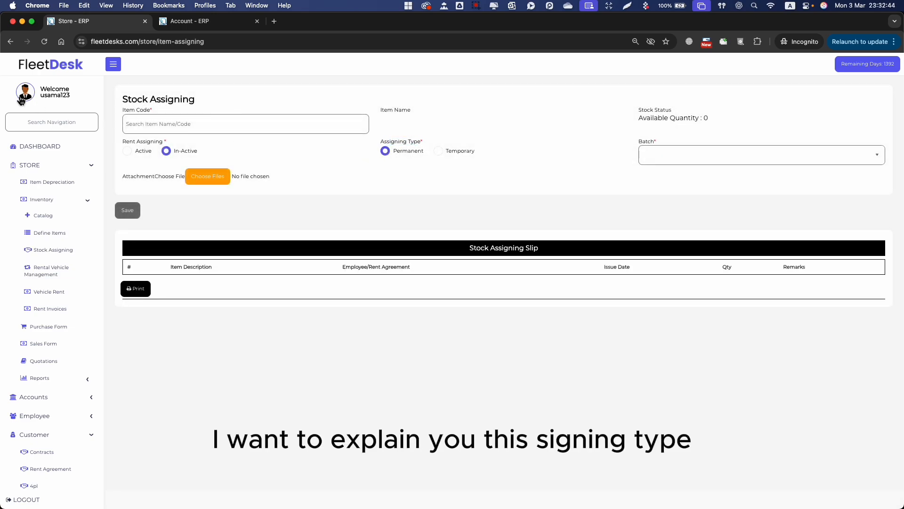
{"action": "left_click", "coordinate": [10, 42]}
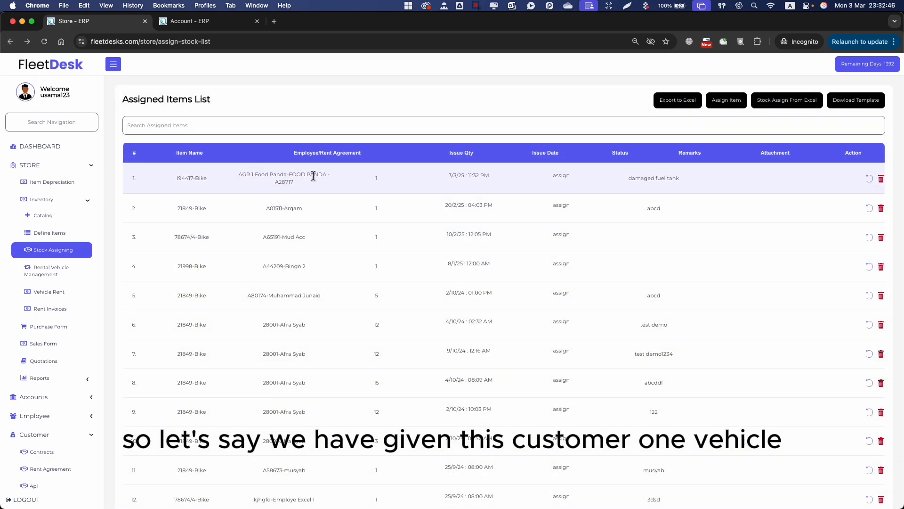
{"action": "left_click_drag", "start_coordinate": [246, 177], "coordinate": [289, 178]}
{"action": "left_click", "coordinate": [314, 190]}
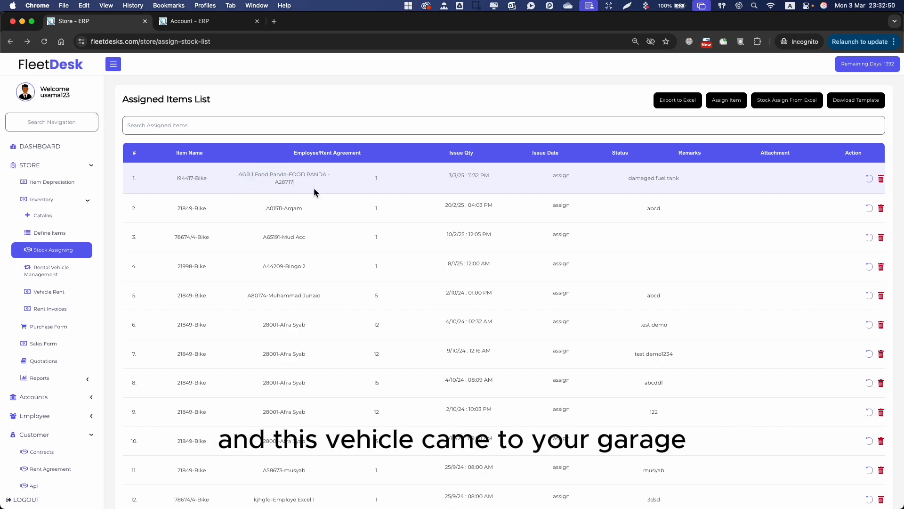
{"action": "left_click_drag", "start_coordinate": [257, 175], "coordinate": [292, 180]}
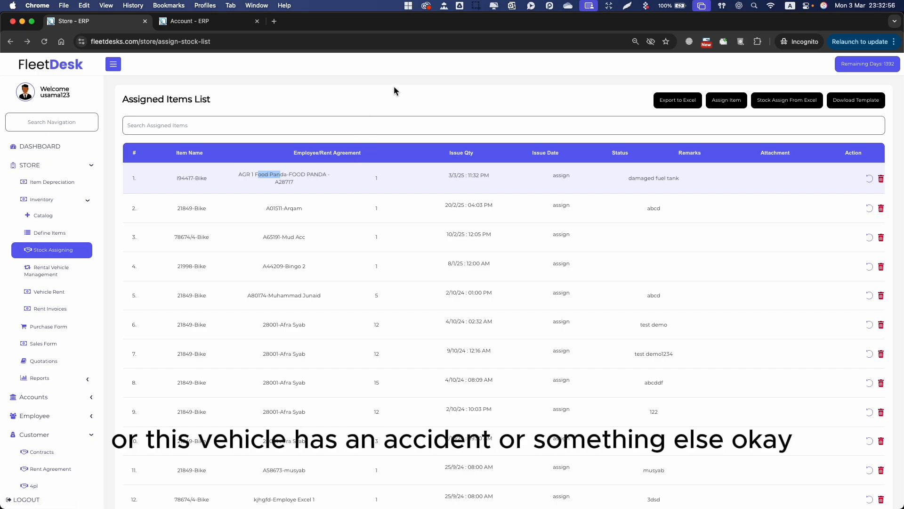
{"action": "left_click", "coordinate": [445, 87]}
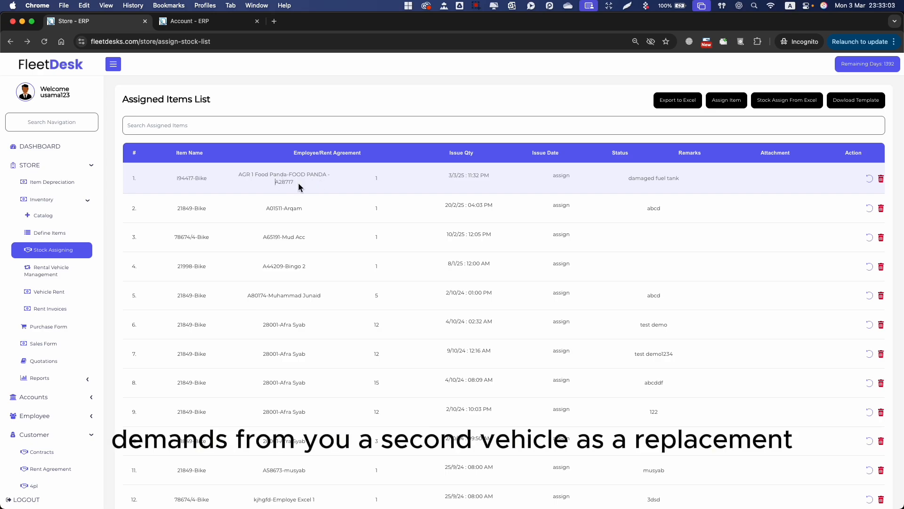
Start another item assignment for the replacement vehicle and choose the item 22222/2-Bike.
{"action": "left_click", "coordinate": [722, 102]}
{"action": "left_click", "coordinate": [293, 124]}
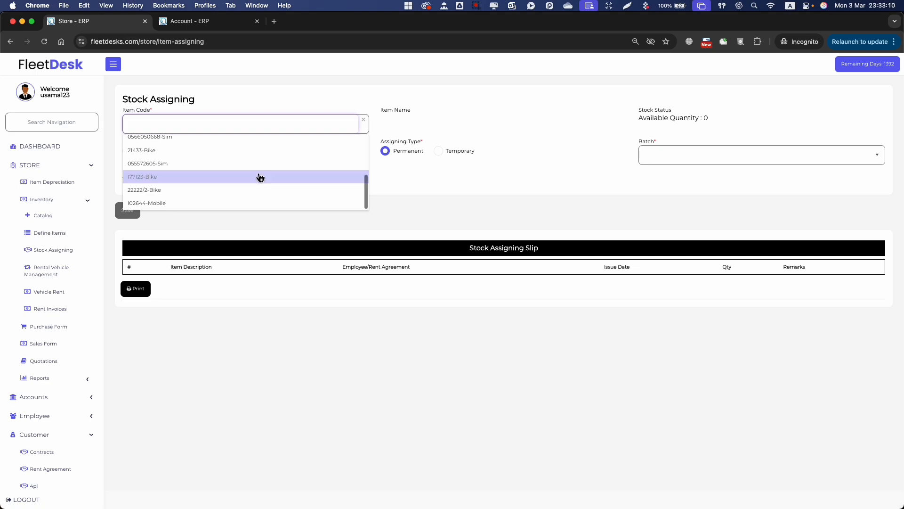
{"action": "left_click", "coordinate": [199, 203]}
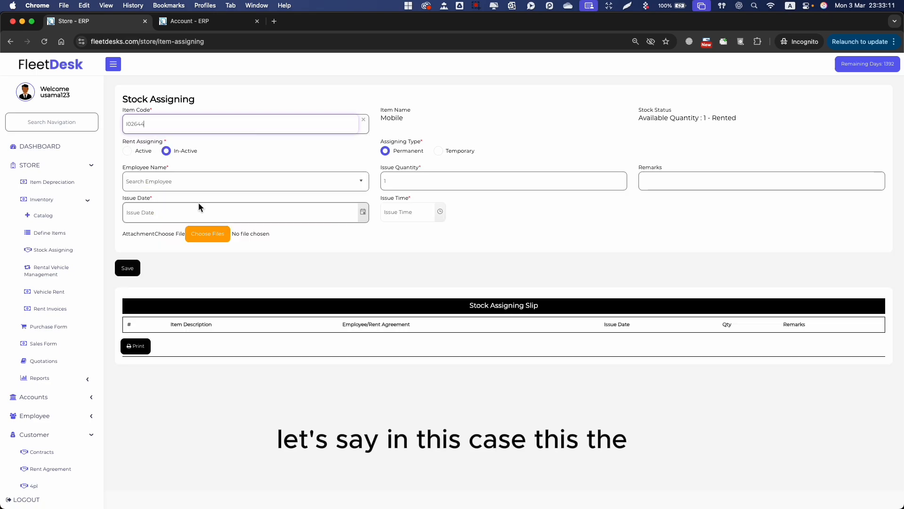
{"action": "left_click", "coordinate": [364, 121]}
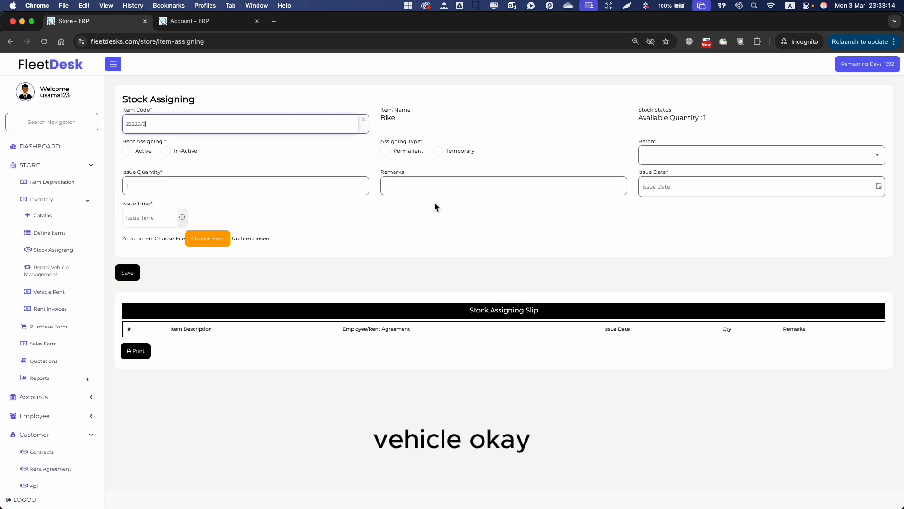
{"action": "left_click", "coordinate": [395, 233]}
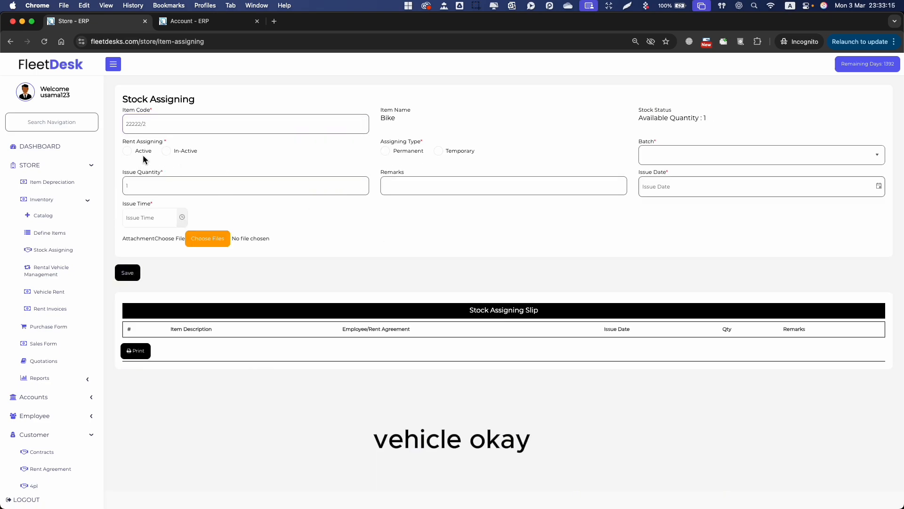
Activate rent assigning for the bike, link it to the "AGR 1 Food Panda" agreement and set the assigning type to Temporary.
{"action": "left_click", "coordinate": [127, 151]}
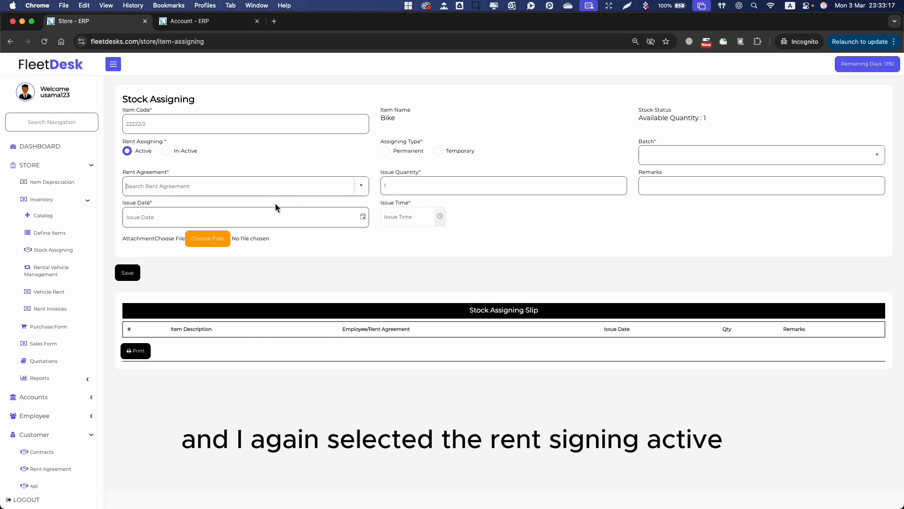
{"action": "left_click", "coordinate": [361, 185]}
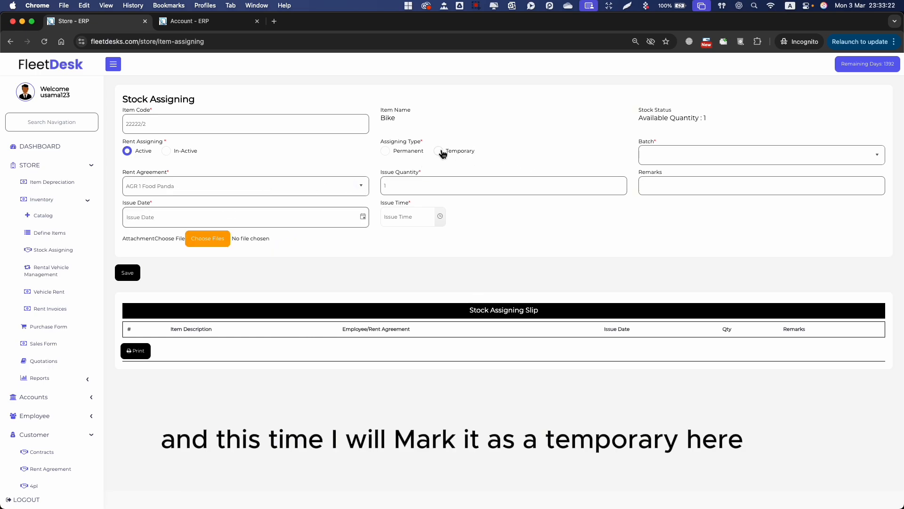
{"action": "left_click", "coordinate": [438, 151]}
{"action": "left_click", "coordinate": [439, 151]}
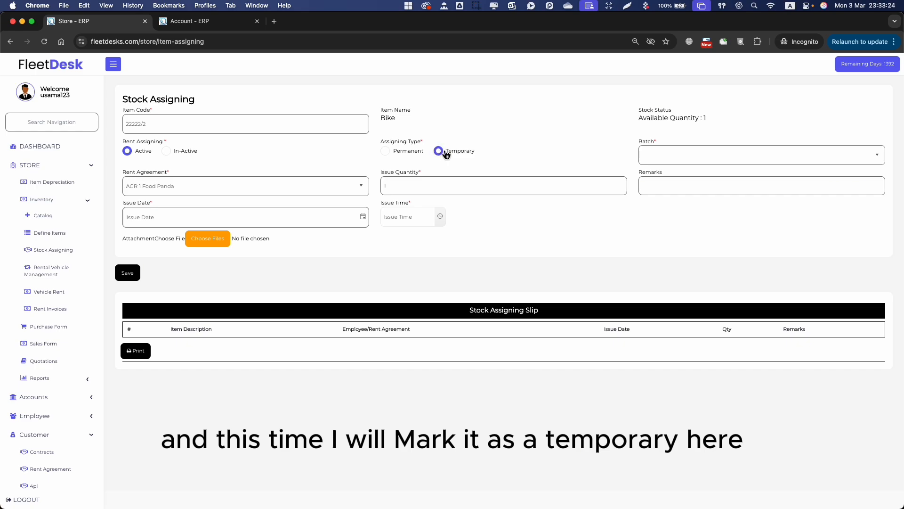
Compare the Permanent and Temporary assigning types by switching between them, ending on Temporary.
{"action": "left_click", "coordinate": [386, 151]}
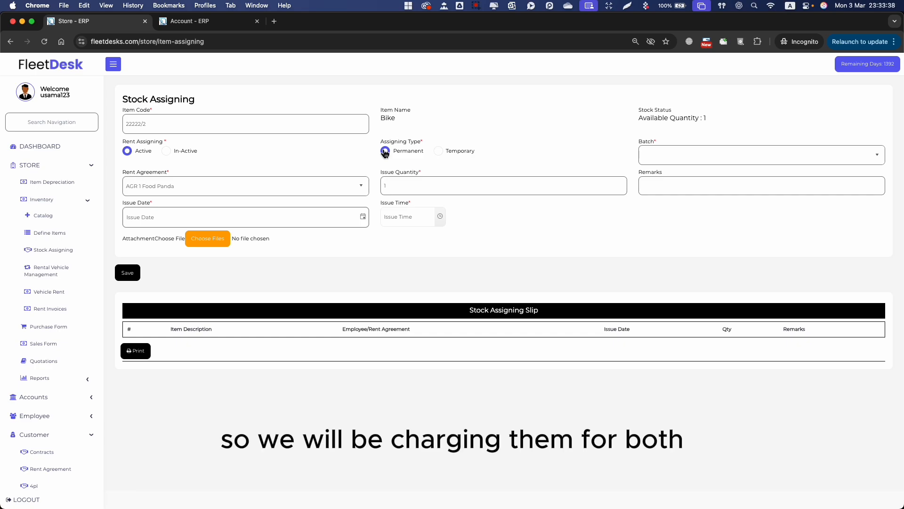
{"action": "left_click", "coordinate": [439, 151]}
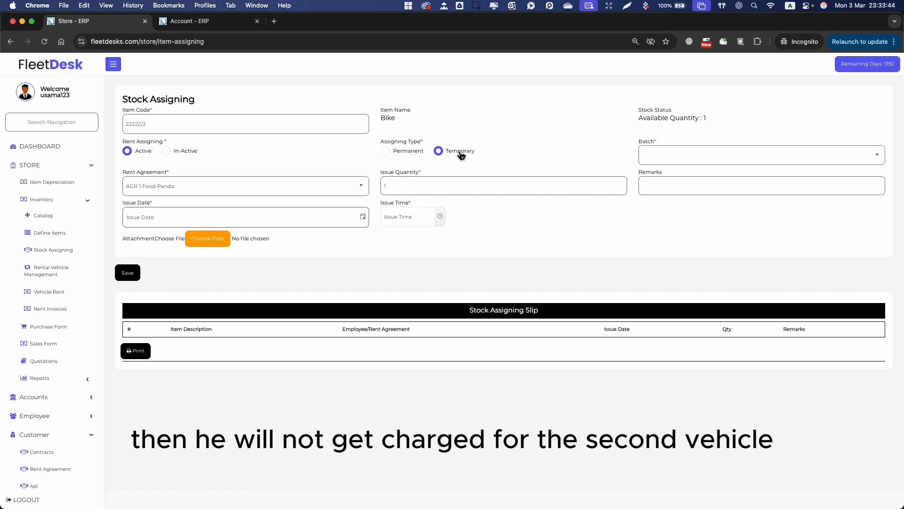
{"action": "left_click_drag", "start_coordinate": [474, 155], "coordinate": [393, 153]}
{"action": "left_click", "coordinate": [430, 156]}
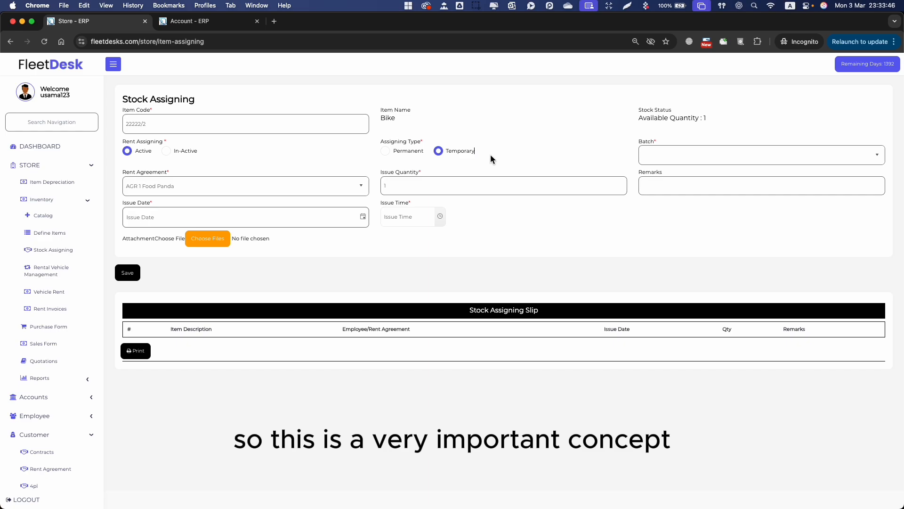
{"action": "double_click", "coordinate": [464, 154]}
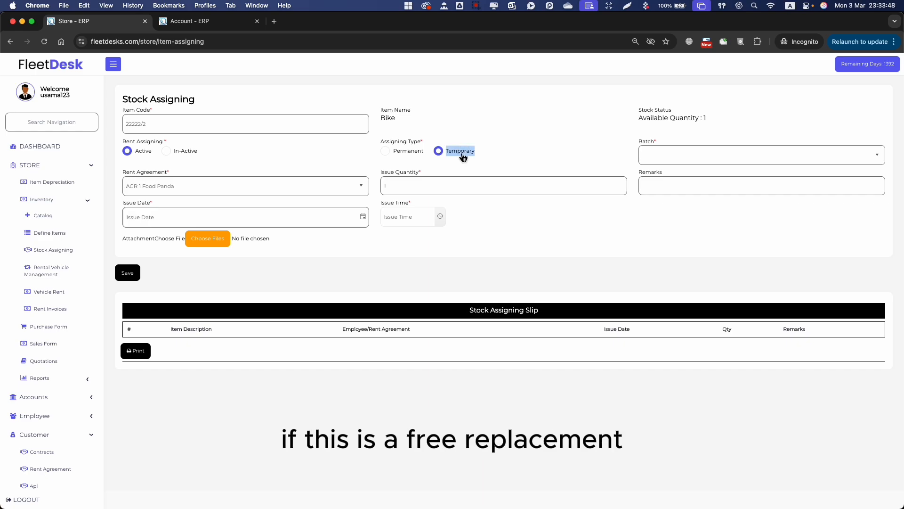
{"action": "left_click", "coordinate": [421, 154]}
{"action": "left_click", "coordinate": [386, 153]}
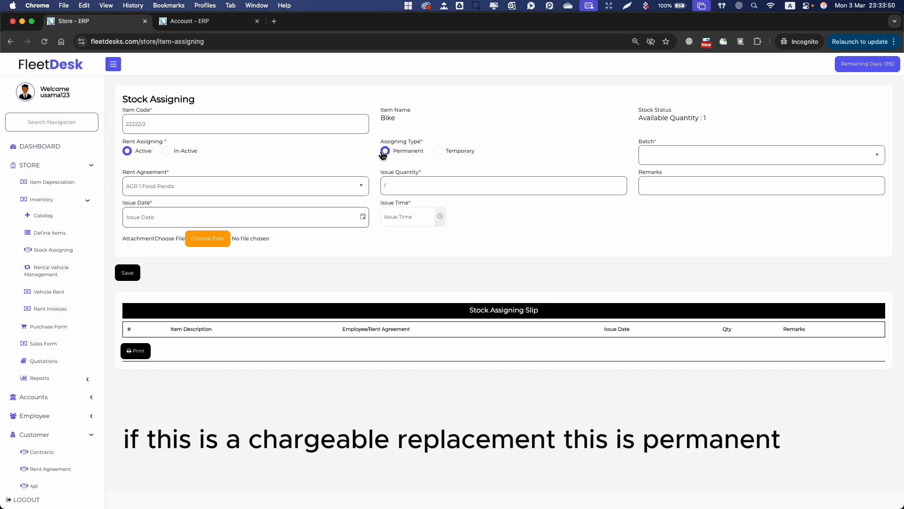
{"action": "left_click", "coordinate": [439, 153]}
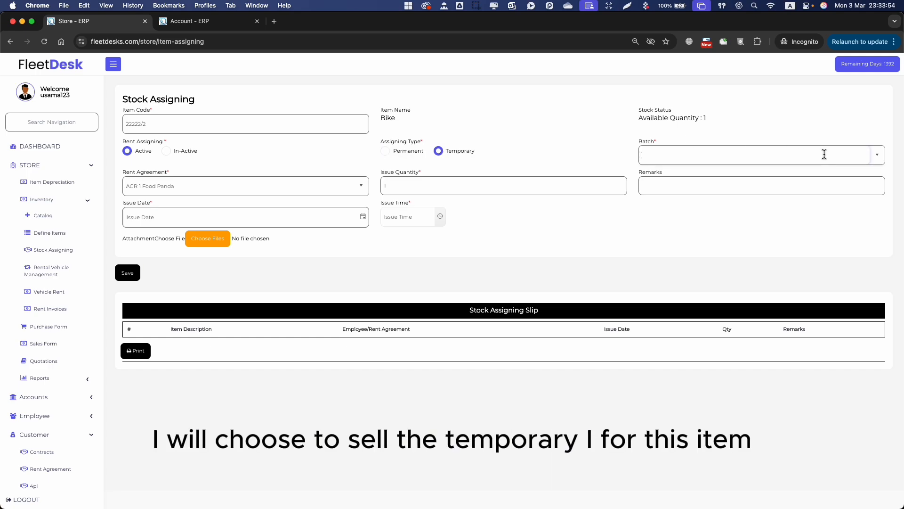
Choose batch 1 for the replacement bike and set its issue date to today, 03/03/2025.
{"action": "left_click", "coordinate": [875, 155]}
{"action": "left_click", "coordinate": [765, 175]}
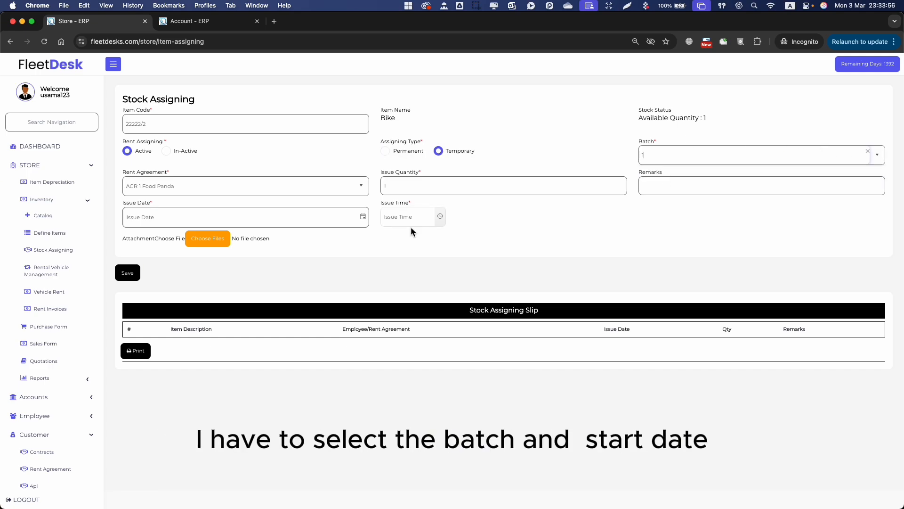
{"action": "left_click", "coordinate": [362, 217]}
{"action": "left_click", "coordinate": [137, 272]}
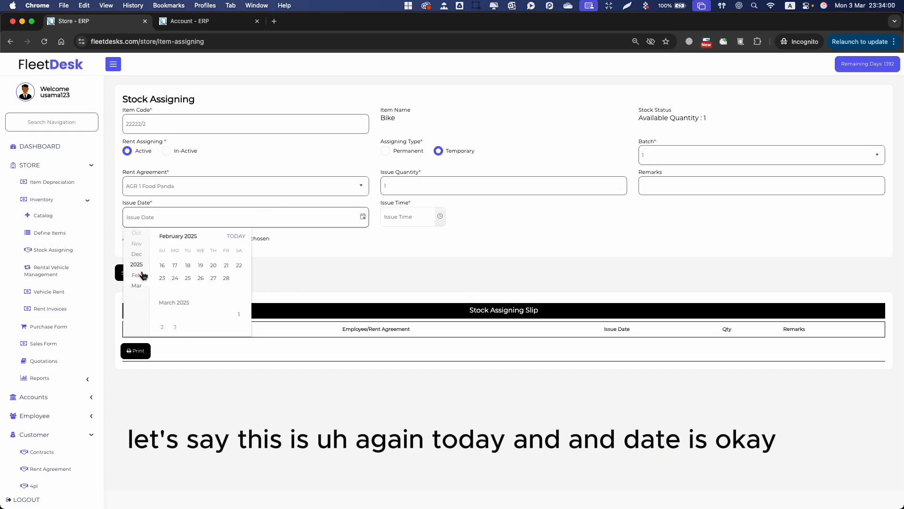
{"action": "left_click", "coordinate": [236, 236]}
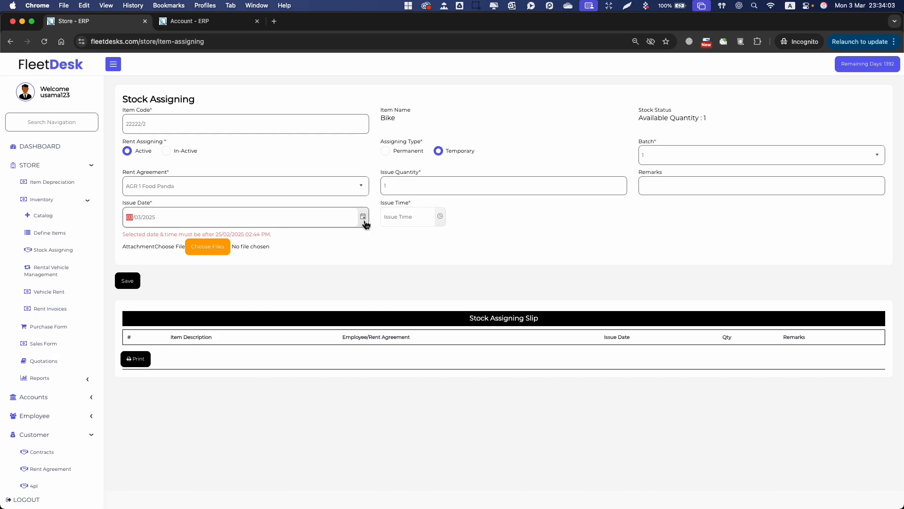
Set the issue time to the current time, 11:34 PM, and save the temporary bike assignment.
{"action": "left_click", "coordinate": [440, 217]}
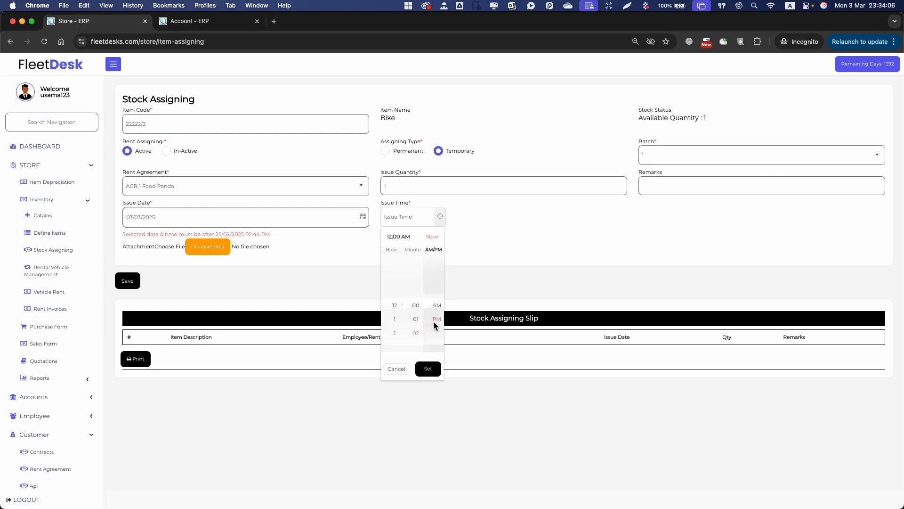
{"action": "left_click", "coordinate": [432, 237]}
{"action": "left_click", "coordinate": [126, 271]}
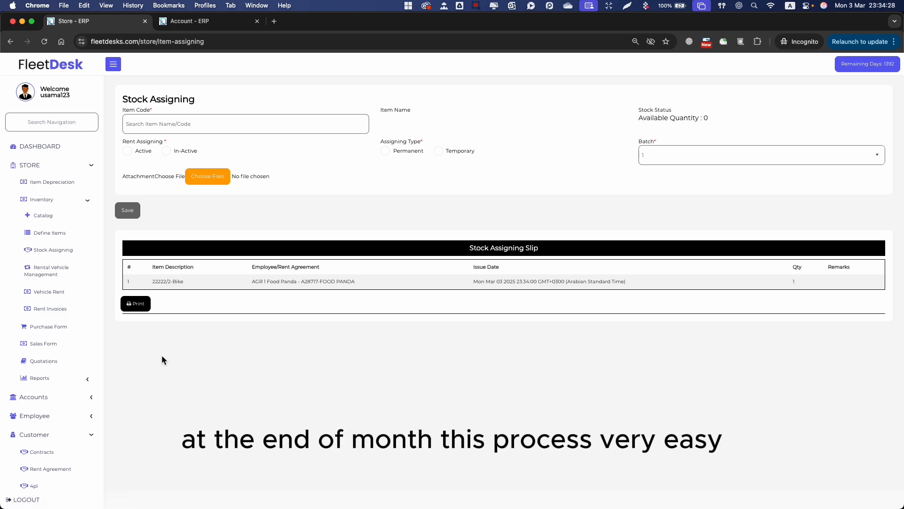
Start a new rent agreement invoice in the store's rent invoices and set its date to today, 03/03/2025.
{"action": "left_click", "coordinate": [43, 309]}
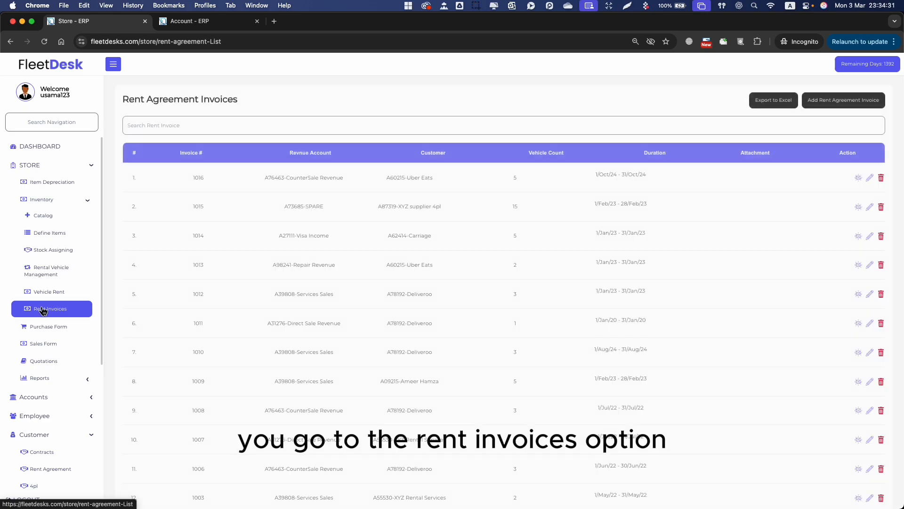
{"action": "left_click", "coordinate": [860, 104]}
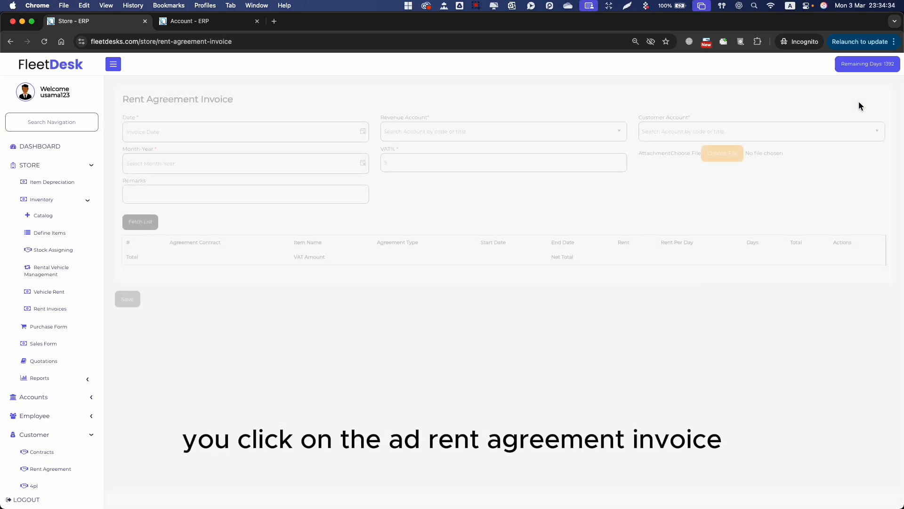
{"action": "left_click", "coordinate": [312, 134]}
{"action": "left_click", "coordinate": [362, 132]}
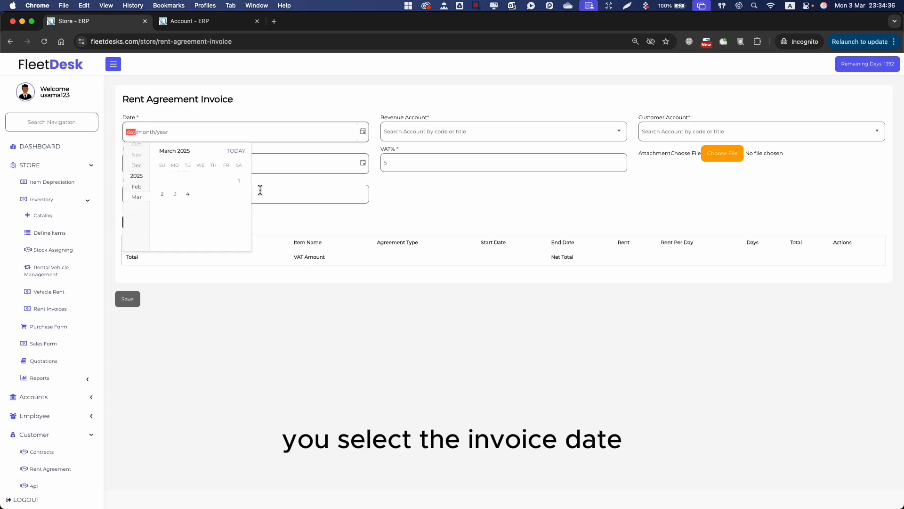
{"action": "left_click", "coordinate": [237, 152]}
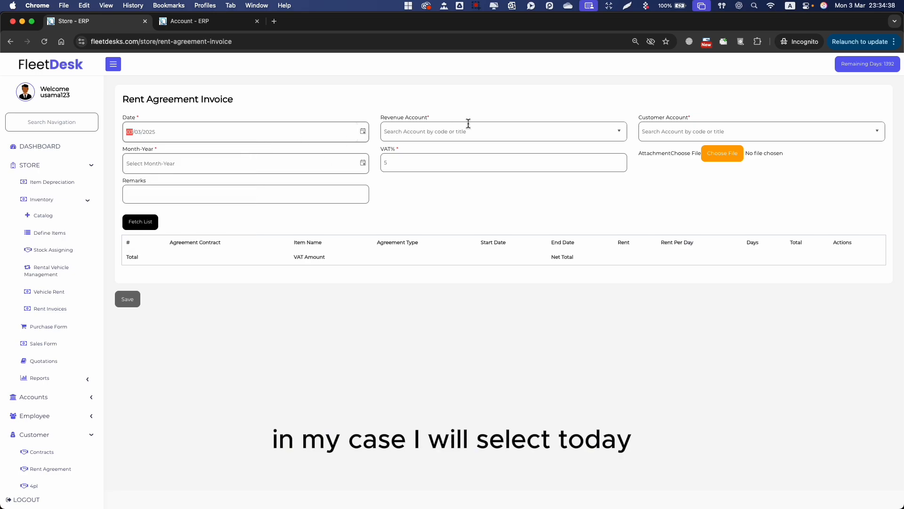
Set the invoice's revenue account to Services Sales and its customer account to FOOD PANDA.
{"action": "left_click", "coordinate": [502, 131]}
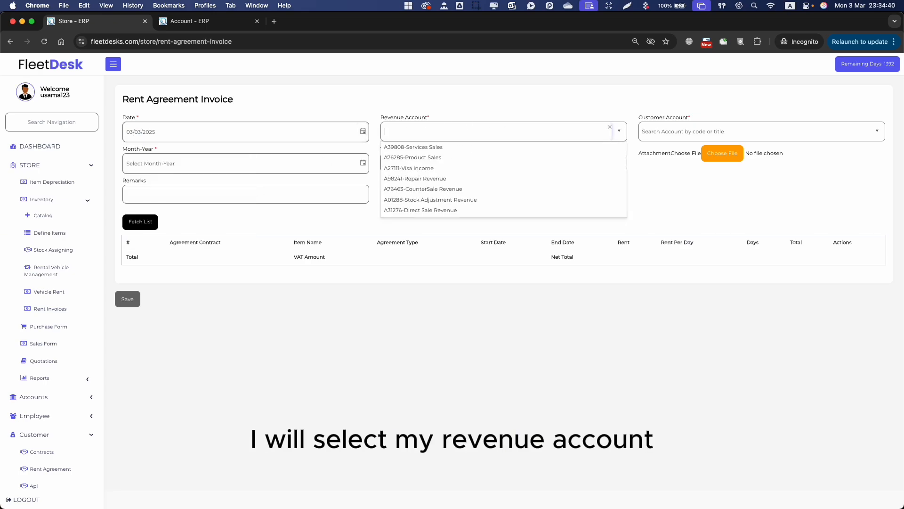
{"action": "left_click", "coordinate": [495, 148]}
{"action": "left_click", "coordinate": [722, 135]}
{"action": "type", "text": "food"}
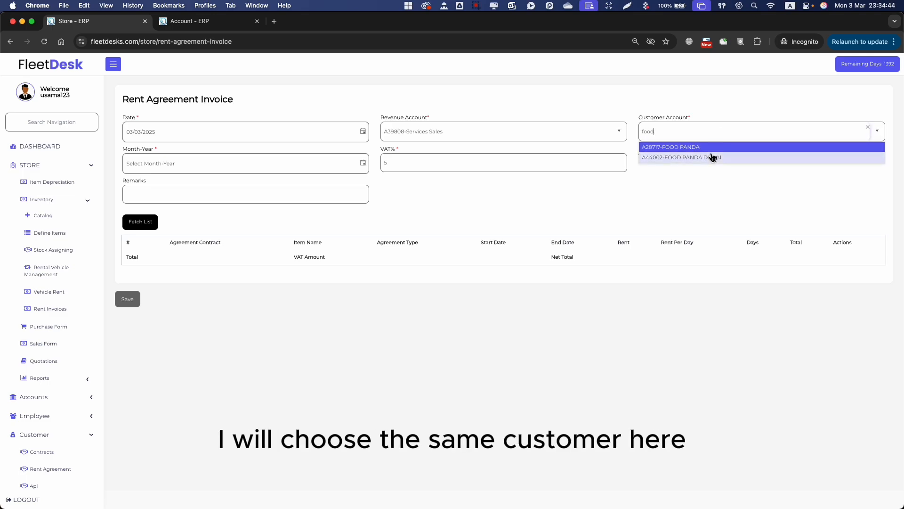
{"action": "left_click", "coordinate": [719, 148]}
Set the invoice's billing month to March 2025.
{"action": "left_click", "coordinate": [297, 162]}
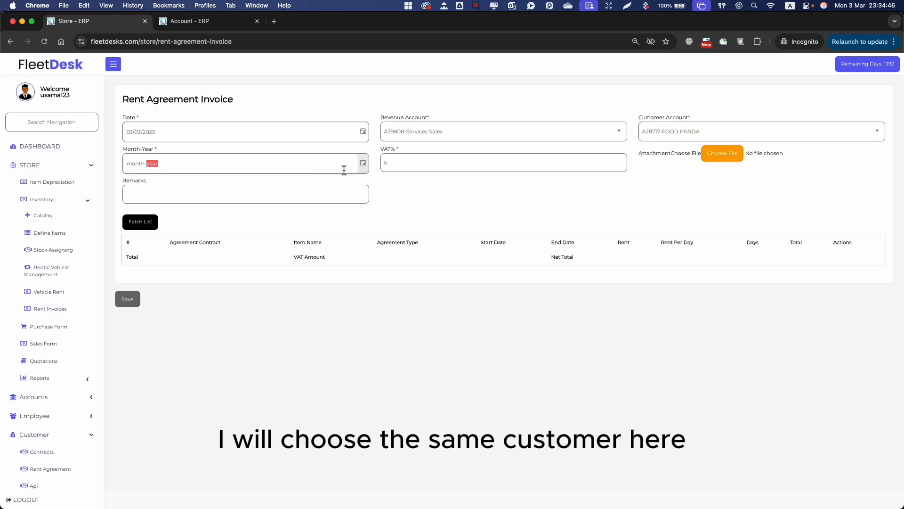
{"action": "left_click", "coordinate": [363, 163]}
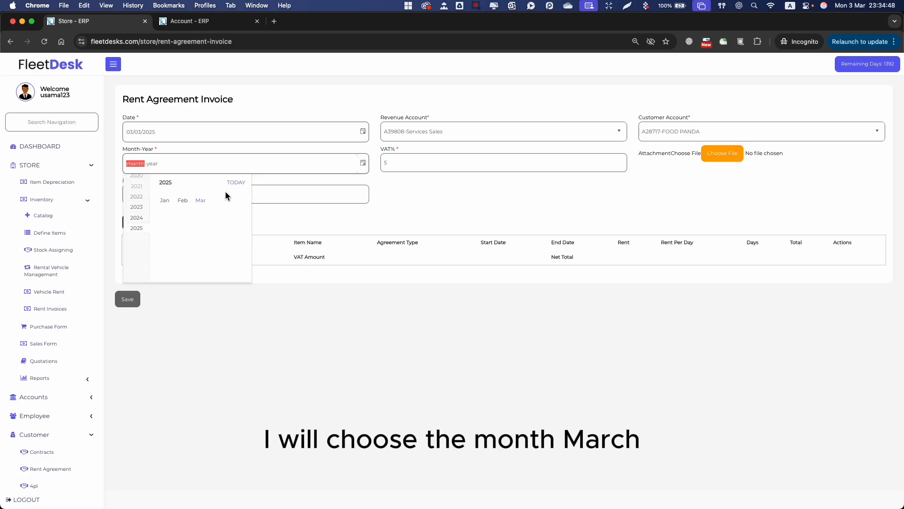
{"action": "left_click", "coordinate": [201, 200]}
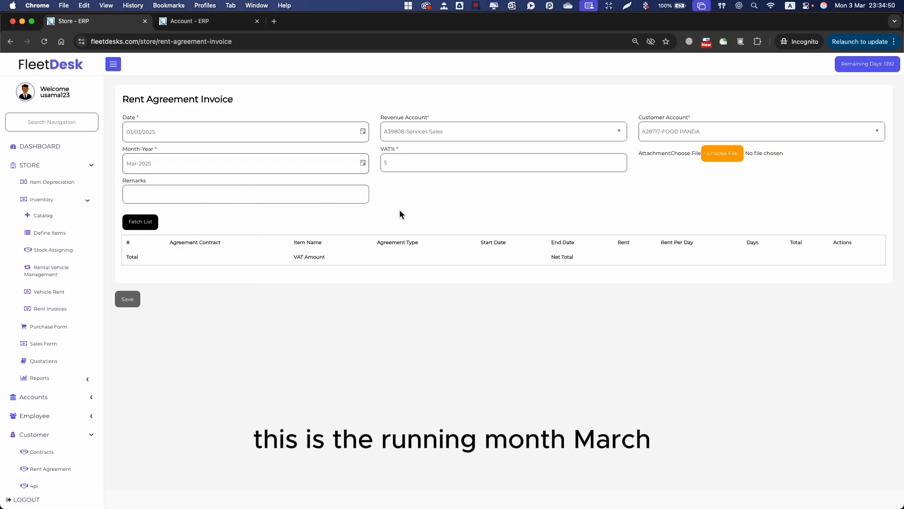
Change the billing month to February 2025 and fetch that month's agreement list for the customer.
{"action": "left_click", "coordinate": [363, 163]}
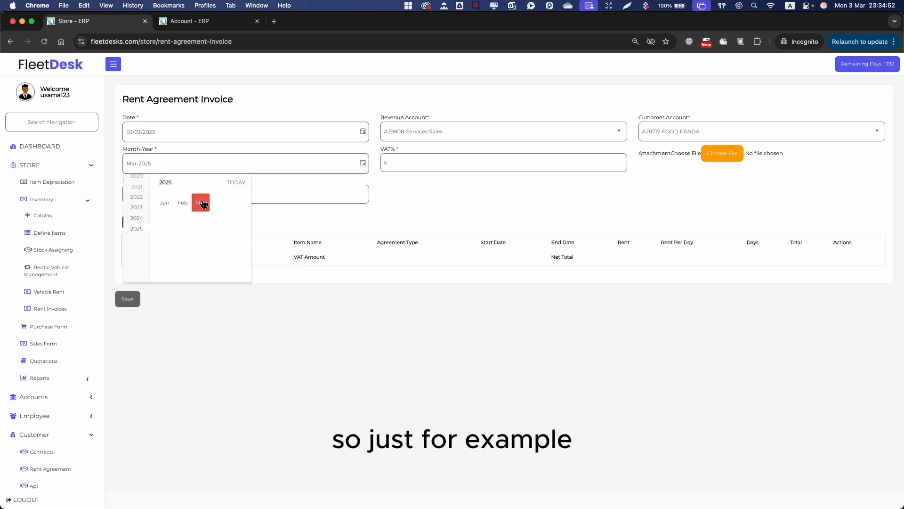
{"action": "left_click", "coordinate": [186, 202]}
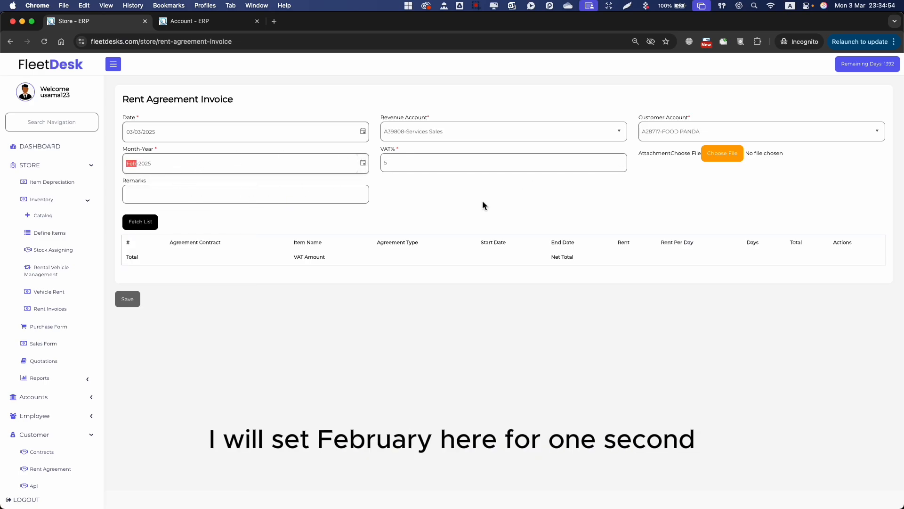
{"action": "left_click", "coordinate": [141, 222]}
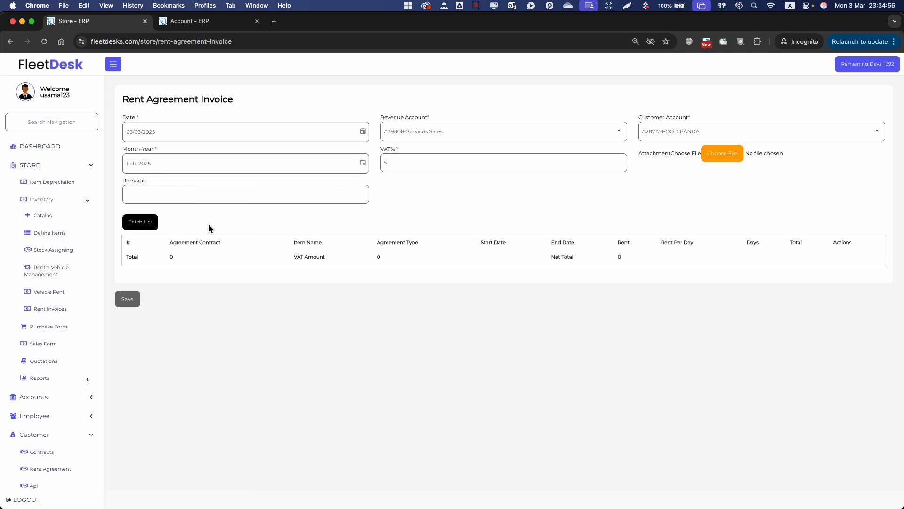
{"action": "left_click", "coordinate": [144, 160]}
{"action": "left_click", "coordinate": [144, 219]}
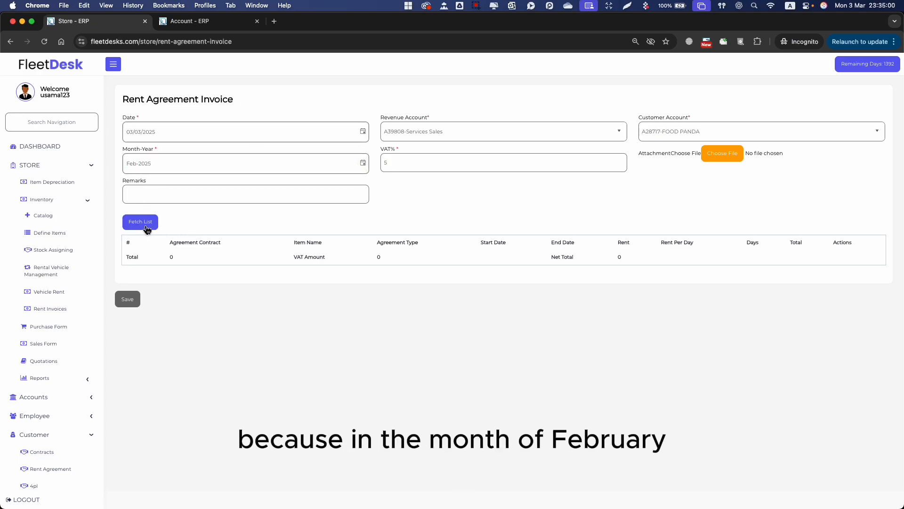
{"action": "left_click_drag", "start_coordinate": [702, 132], "coordinate": [650, 131]}
{"action": "left_click", "coordinate": [504, 201]}
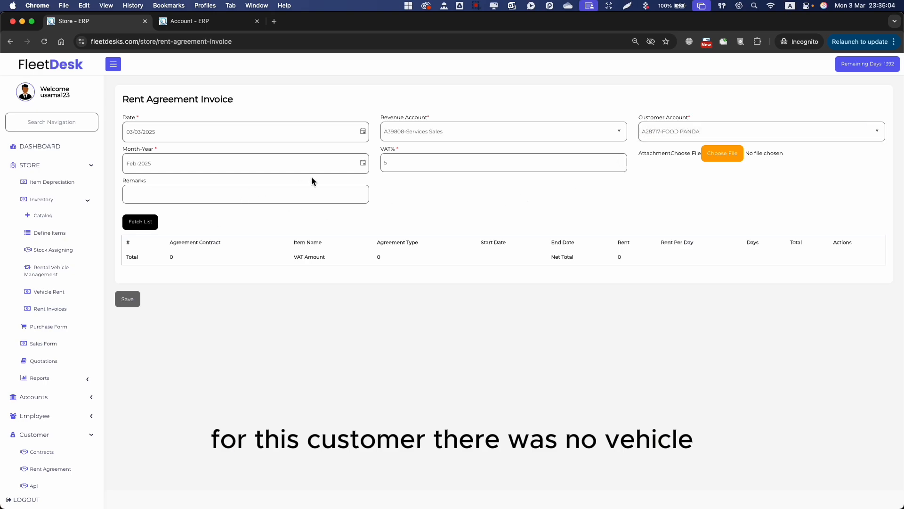
Switch the billing month to March 2025 and fetch the customer's agreement list.
{"action": "left_click", "coordinate": [362, 163]}
{"action": "left_click", "coordinate": [200, 202]}
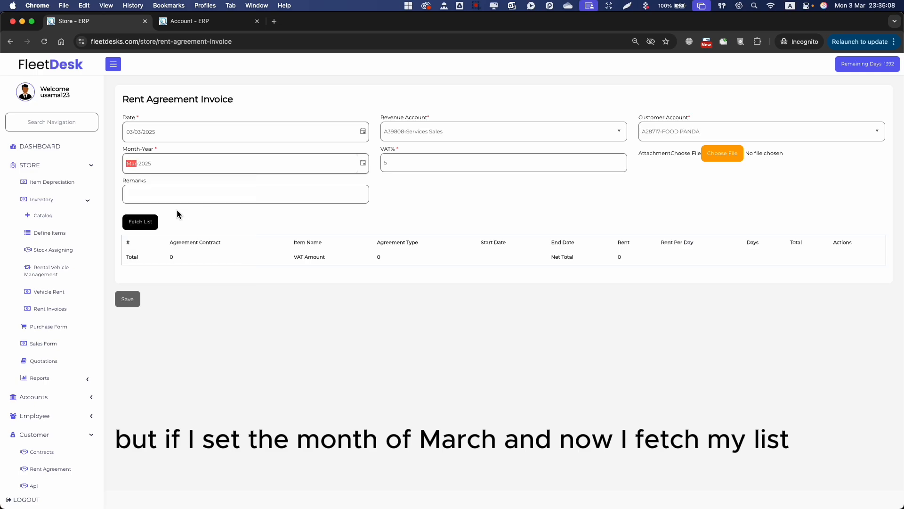
{"action": "left_click", "coordinate": [140, 222]}
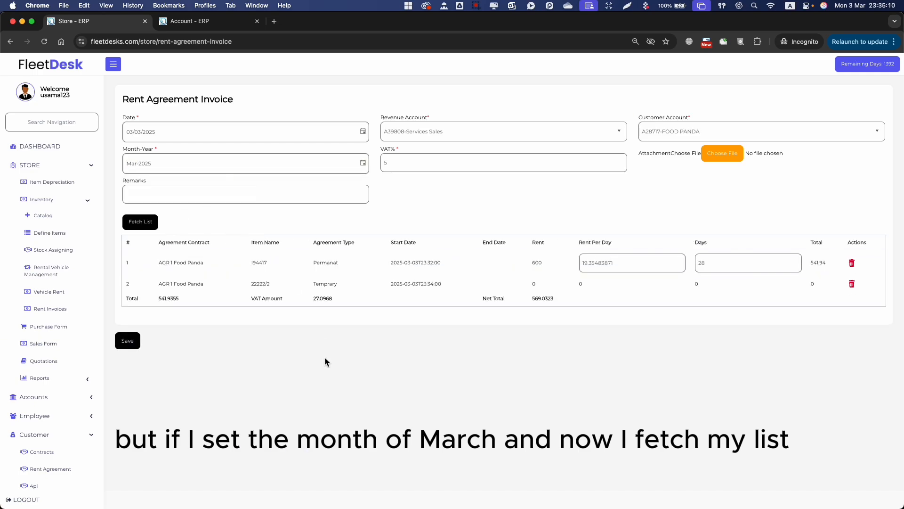
Examine the permanent bike's invoice line for its agreement, item name, type, start and end dates, rent and daily rent.
{"action": "left_click_drag", "start_coordinate": [170, 263], "coordinate": [230, 266]}
{"action": "left_click", "coordinate": [311, 366]}
{"action": "mouse_move", "coordinate": [171, 262]}
{"action": "left_mouse_down"}
{"action": "mouse_move", "coordinate": [208, 267]}
{"action": "mouse_move", "coordinate": [174, 263]}
{"action": "left_mouse_up"}
{"action": "left_click", "coordinate": [196, 264]}
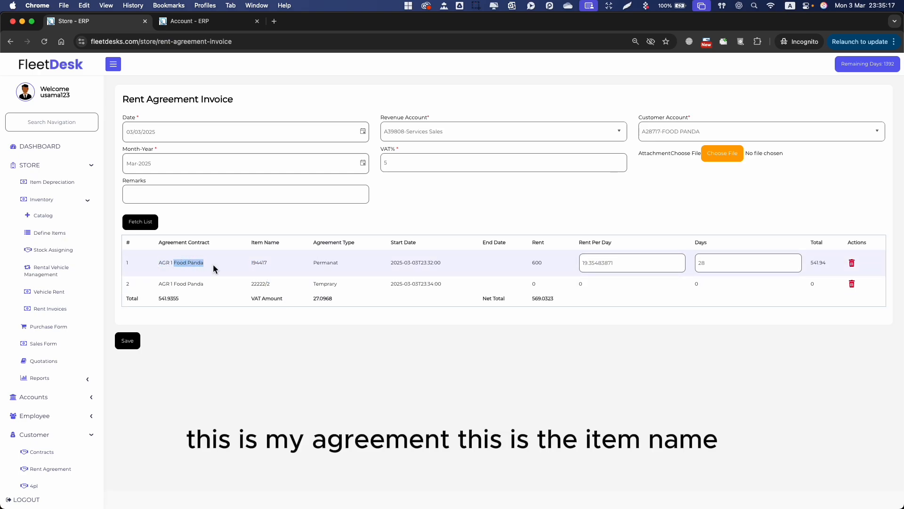
{"action": "double_click", "coordinate": [259, 261]}
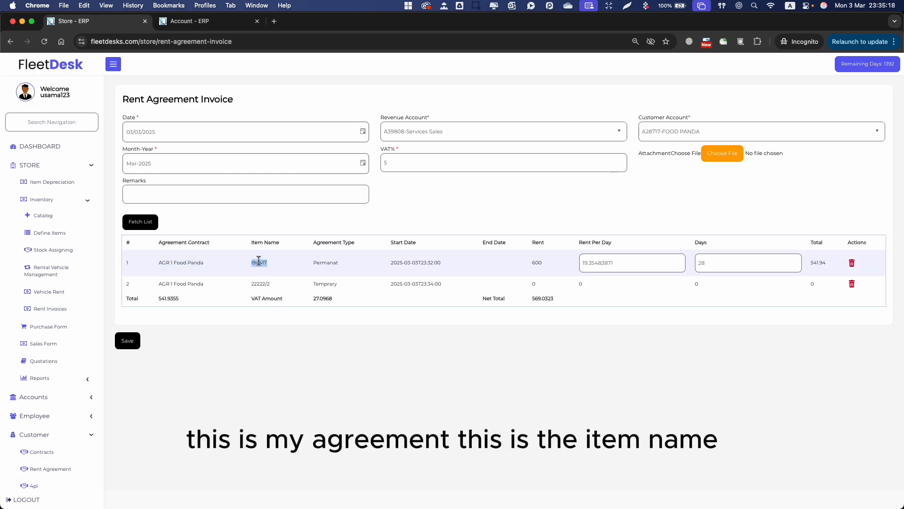
{"action": "double_click", "coordinate": [324, 262]}
{"action": "left_click", "coordinate": [395, 266]}
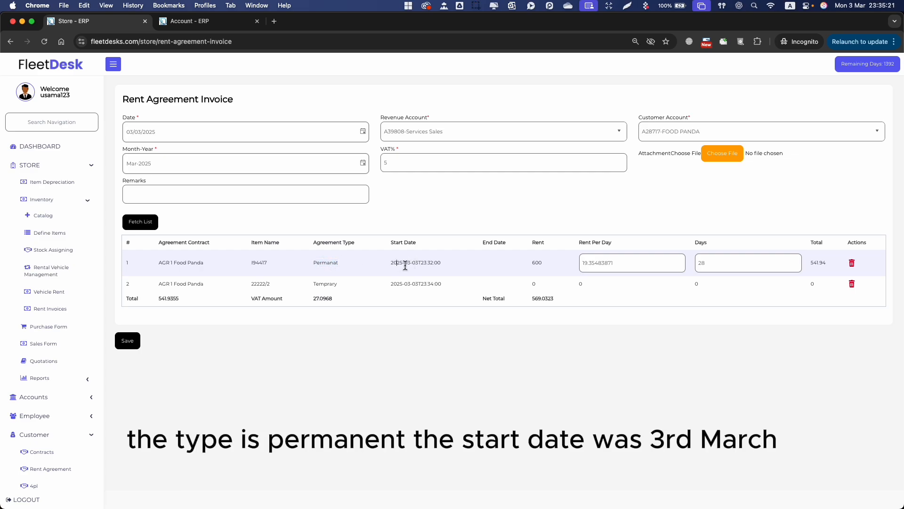
{"action": "left_click_drag", "start_coordinate": [417, 262], "coordinate": [397, 263]}
{"action": "left_click", "coordinate": [481, 262]}
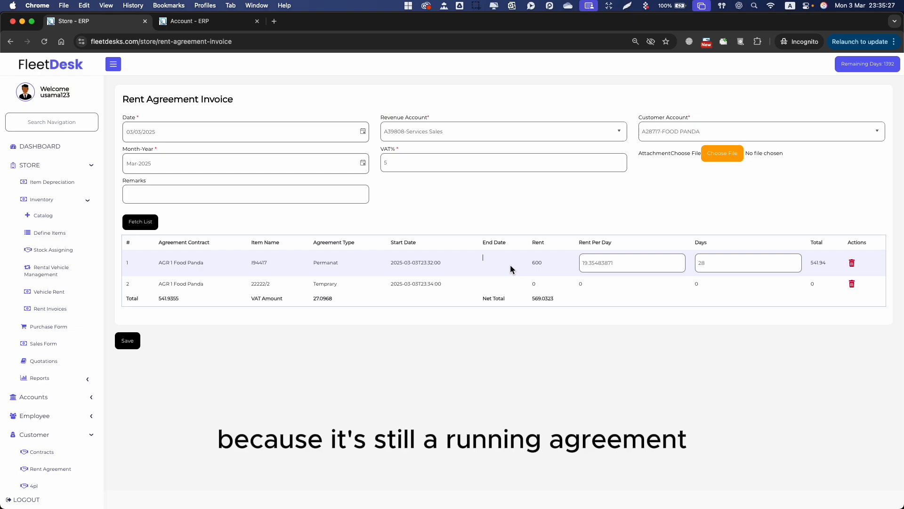
{"action": "double_click", "coordinate": [537, 263]}
{"action": "left_click", "coordinate": [555, 311]}
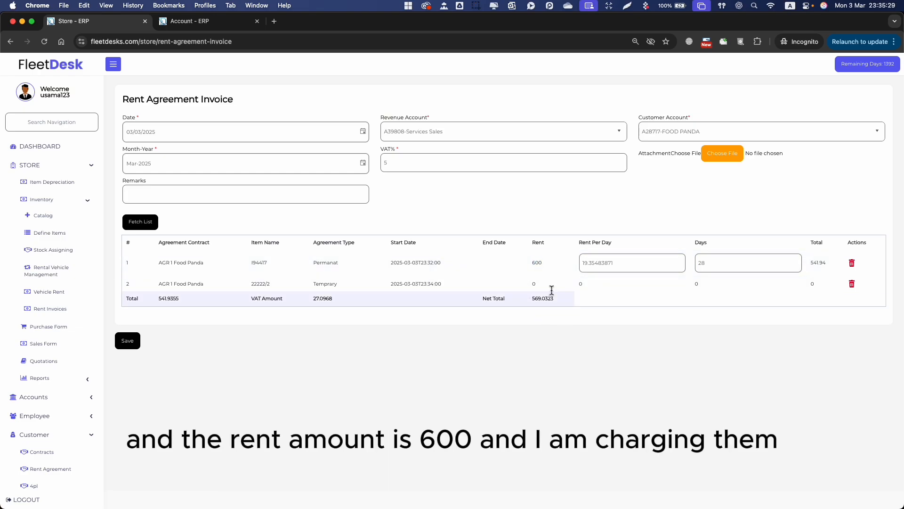
{"action": "left_click", "coordinate": [622, 263]}
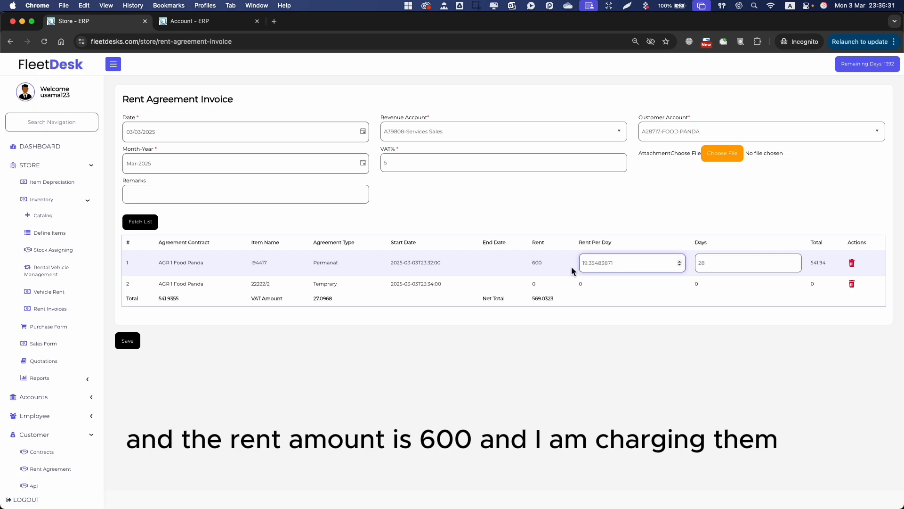
{"action": "left_click", "coordinate": [638, 381]}
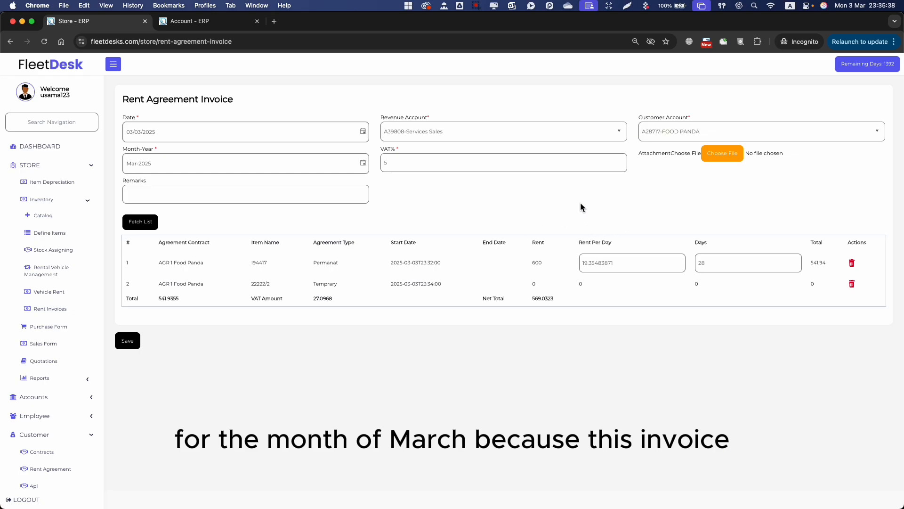
Reselect March 2025 as the month and check the permanent bike's start date against its billed days and rent.
{"action": "left_click", "coordinate": [363, 163]}
{"action": "left_click", "coordinate": [201, 202]}
{"action": "left_click_drag", "start_coordinate": [400, 263], "coordinate": [415, 264]}
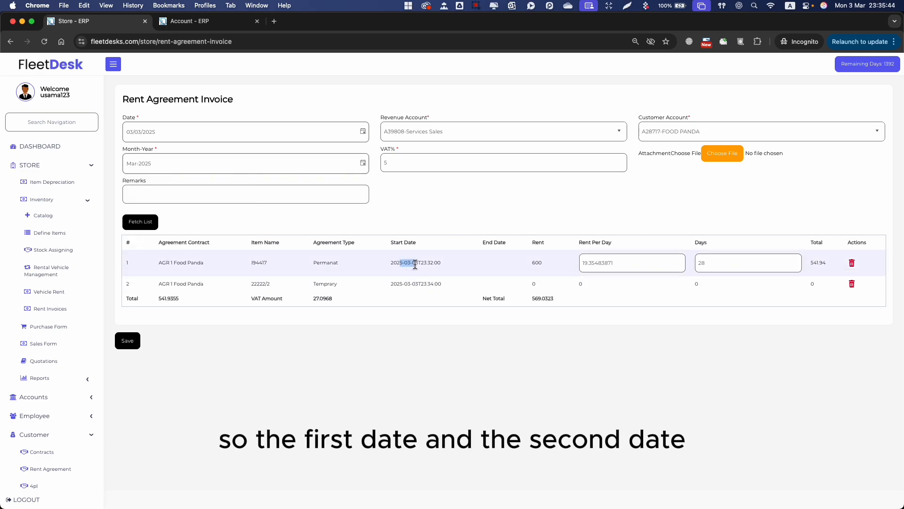
{"action": "left_click", "coordinate": [524, 207]}
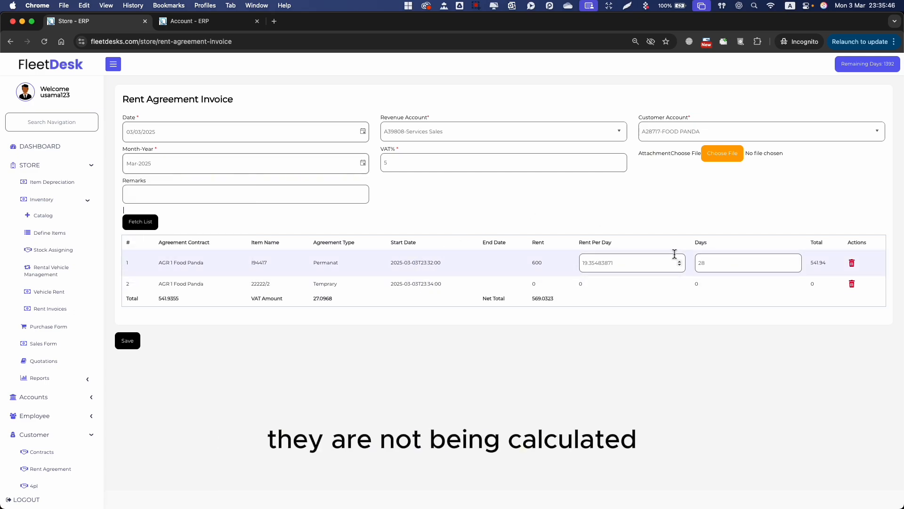
{"action": "left_click_drag", "start_coordinate": [711, 262], "coordinate": [694, 261]}
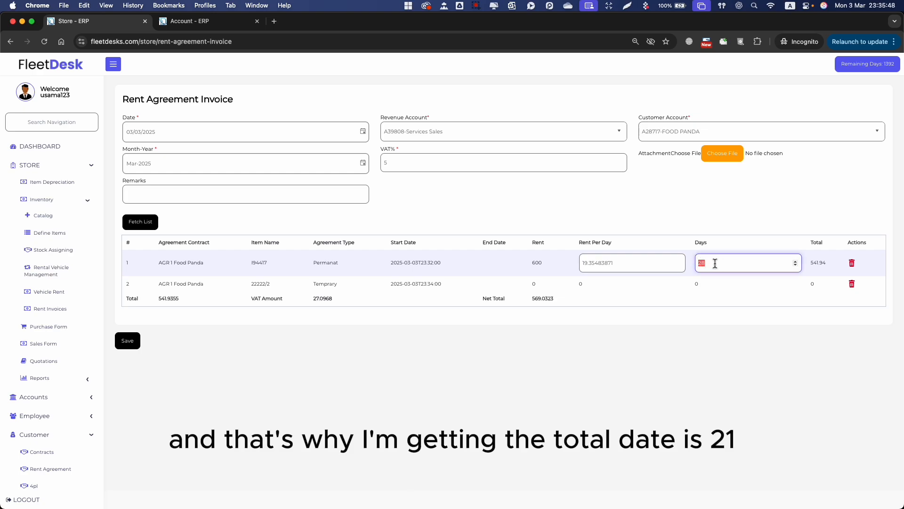
{"action": "left_click", "coordinate": [480, 202]}
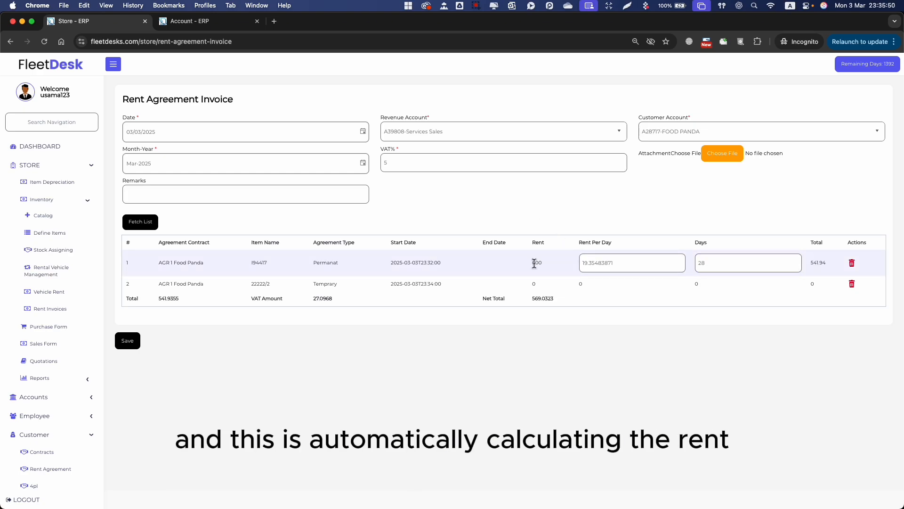
{"action": "left_click", "coordinate": [471, 217]}
{"action": "left_click_drag", "start_coordinate": [476, 258], "coordinate": [511, 258]}
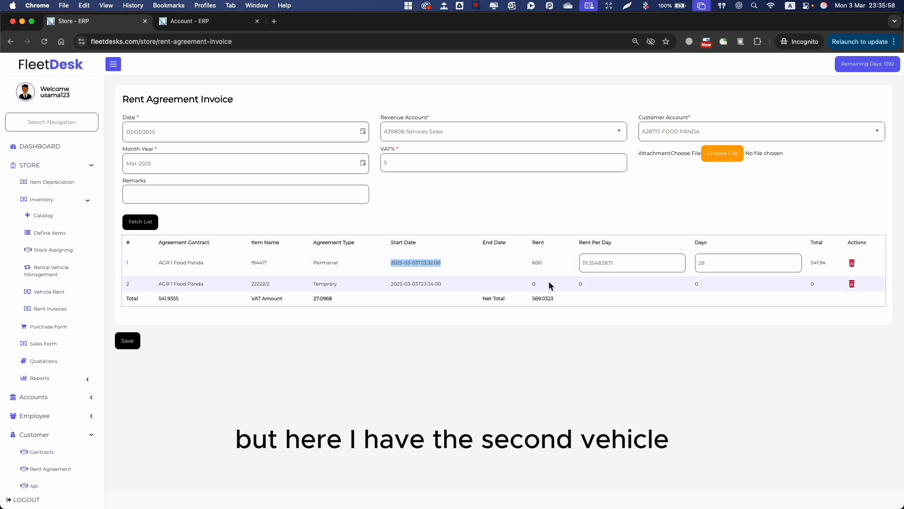
Examine the temporary bike's invoice line for its agreement, item name, type, start date, rent and days.
{"action": "left_click", "coordinate": [258, 284]}
{"action": "left_click", "coordinate": [423, 285]}
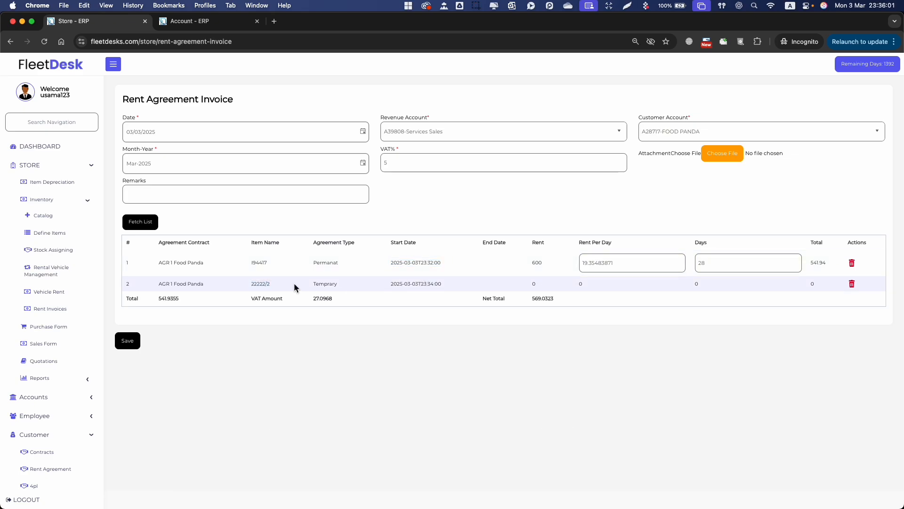
{"action": "left_click", "coordinate": [168, 284]}
{"action": "left_click_drag", "start_coordinate": [158, 285], "coordinate": [190, 285]}
{"action": "left_click", "coordinate": [257, 347]}
{"action": "double_click", "coordinate": [323, 286]}
{"action": "left_click", "coordinate": [542, 315]}
{"action": "left_click", "coordinate": [527, 286]}
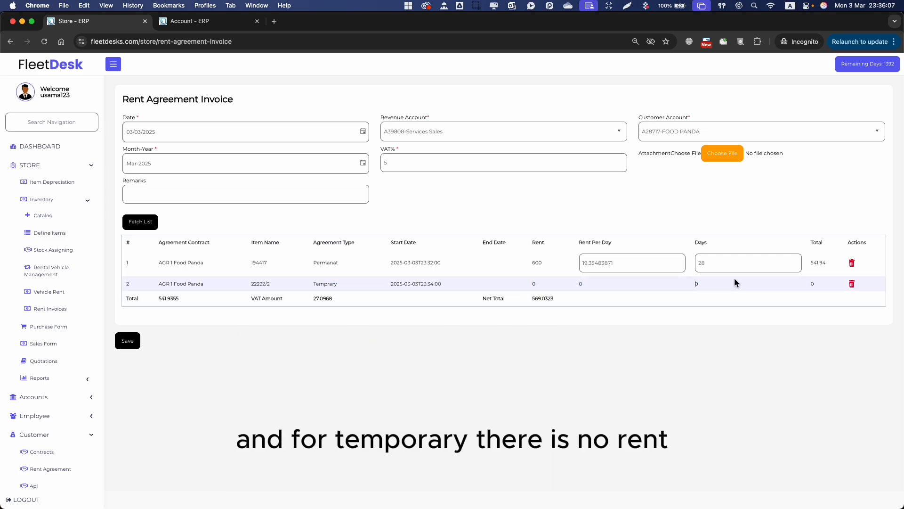
{"action": "left_click_drag", "start_coordinate": [529, 284], "coordinate": [643, 284]}
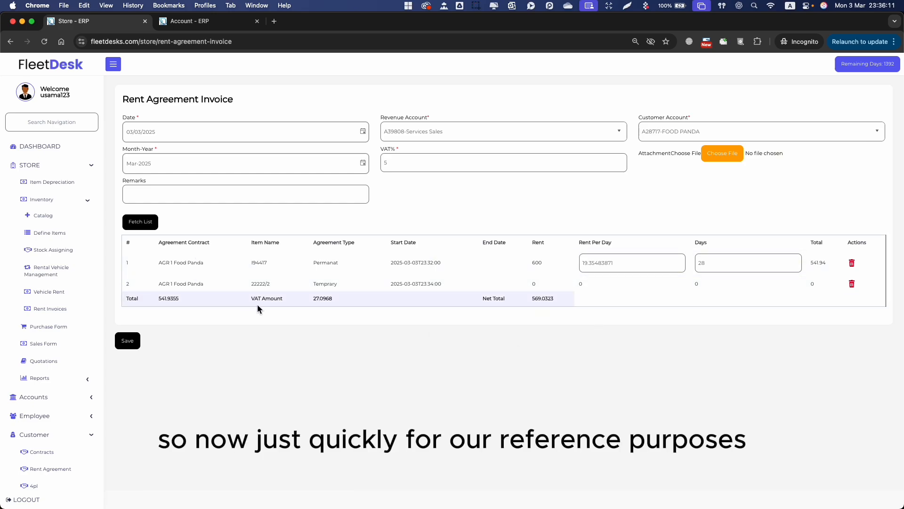
Leave the invoice for Stock Assigning, discarding the unsaved changes.
{"action": "scroll", "coordinate": [52, 298], "scroll_direction": "up", "scroll_amount": 1}
{"action": "scroll", "coordinate": [50, 329], "scroll_direction": "down", "scroll_amount": 1}
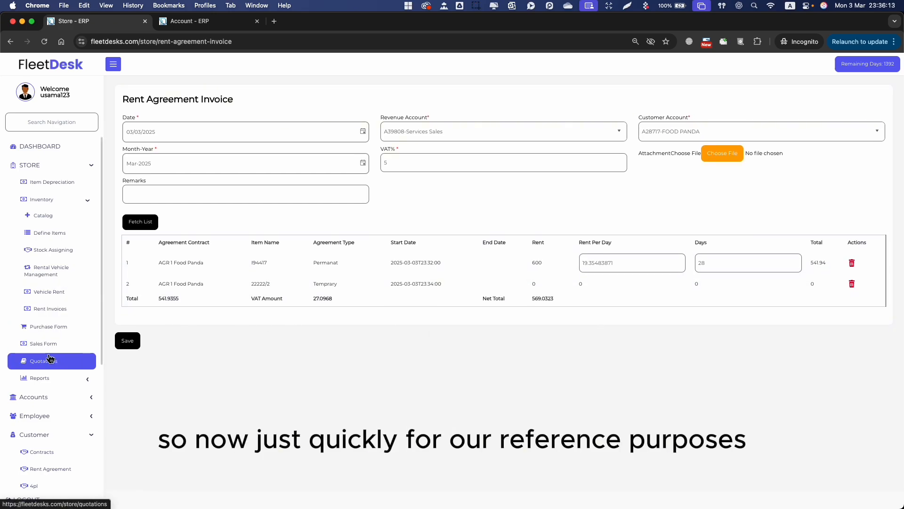
{"action": "left_click", "coordinate": [65, 255]}
{"action": "left_click", "coordinate": [531, 109]}
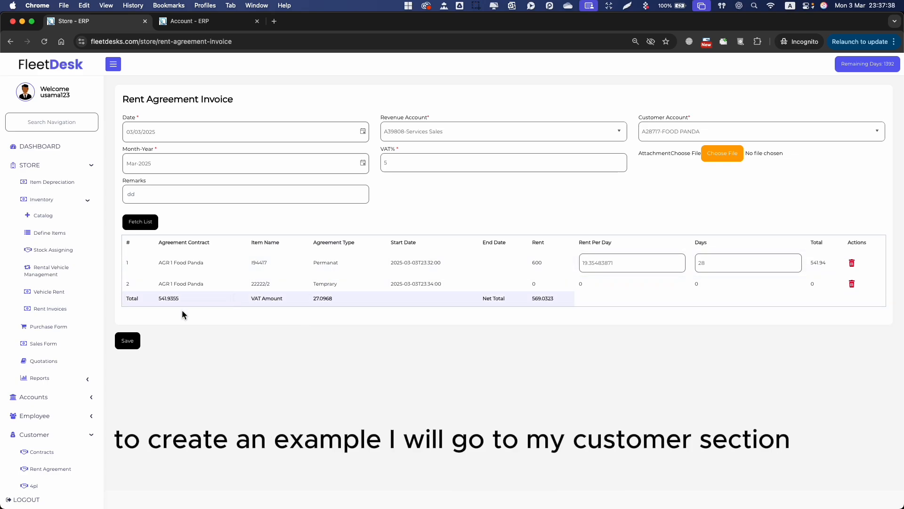
Discard the unsaved invoice and start a new customer rent agreement titled "Agr 2 Food Panda".
{"action": "scroll", "coordinate": [59, 360], "scroll_direction": "down", "scroll_amount": 5}
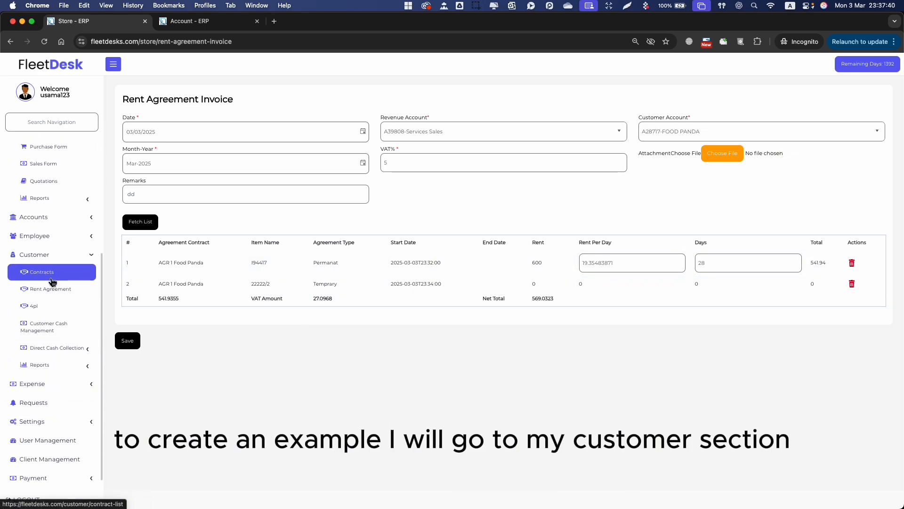
{"action": "left_click", "coordinate": [48, 292]}
{"action": "left_click", "coordinate": [529, 110]}
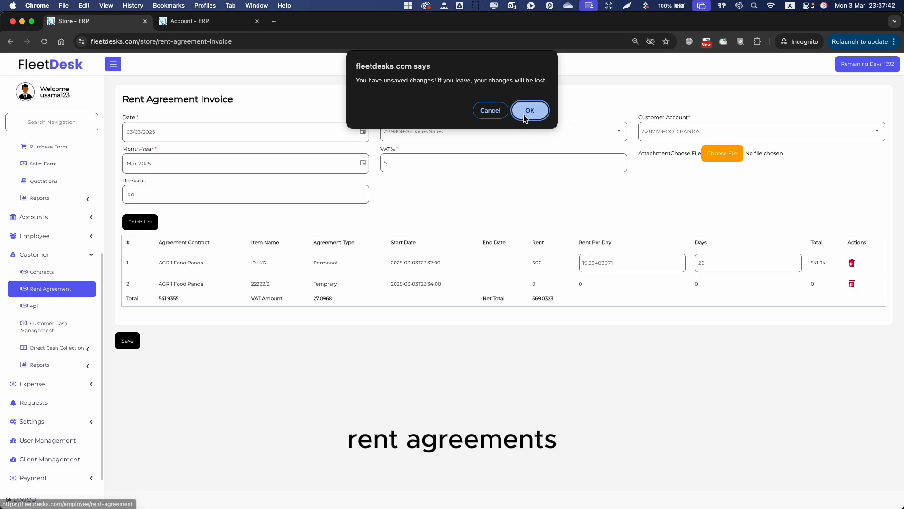
{"action": "left_click", "coordinate": [876, 106]}
{"action": "left_click", "coordinate": [242, 150]}
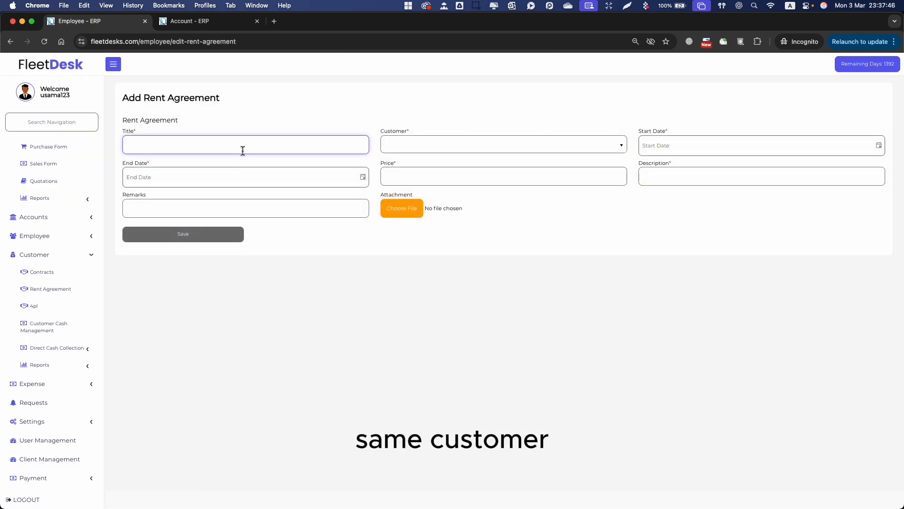
{"action": "type", "text": "A"}
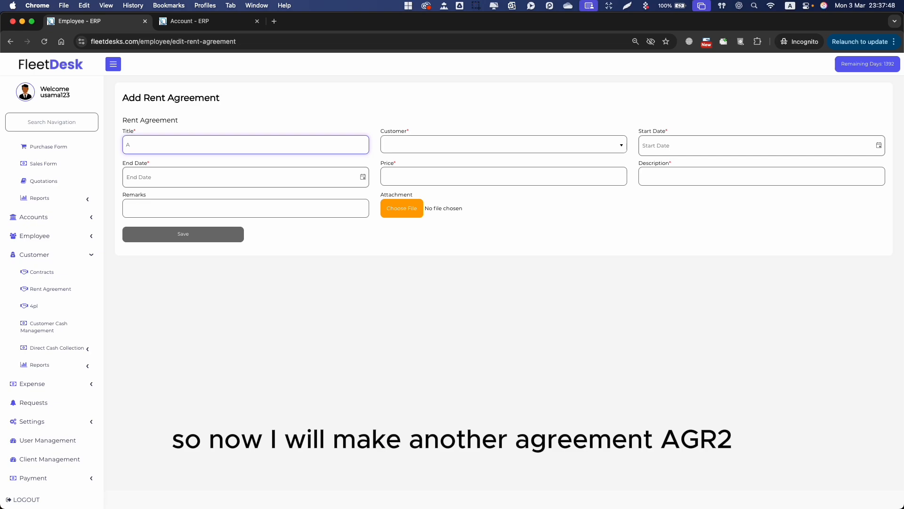
{"action": "type", "text": "Gr 2 Food Panda"}
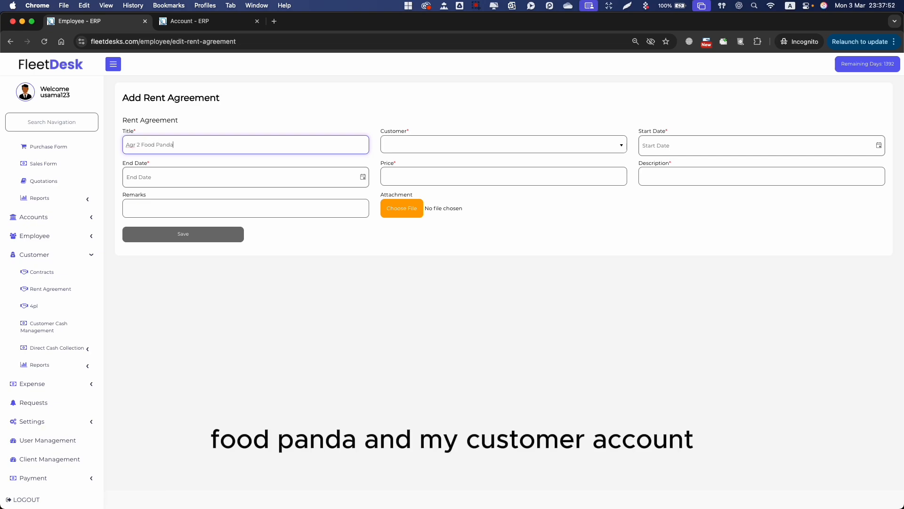
{"action": "key", "text": "Tab"}
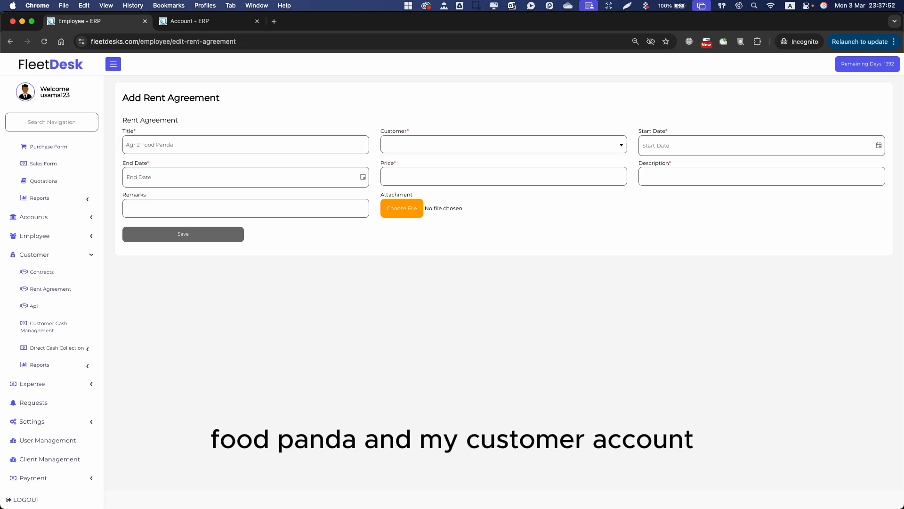
Choose FOOD PANDA as the agreement's customer and set the start date to 01/02/2025.
{"action": "left_click", "coordinate": [404, 146]}
{"action": "type", "text": "food"}
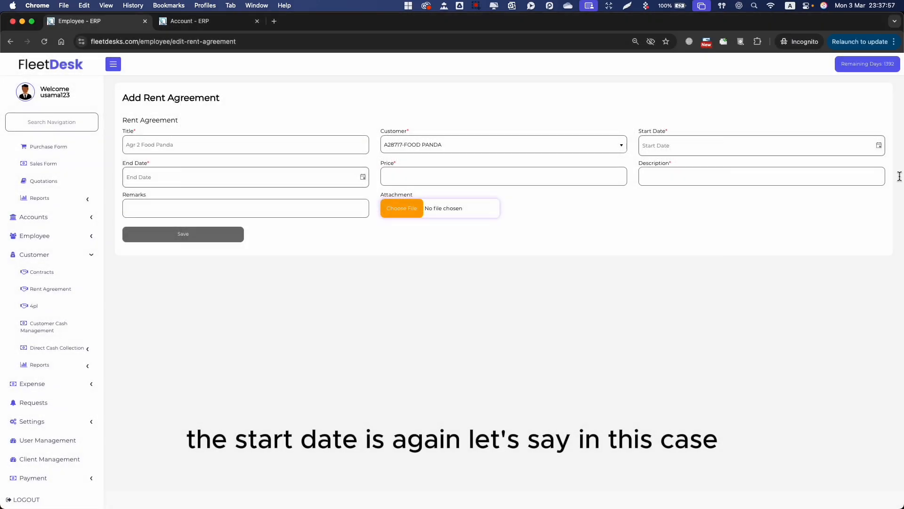
{"action": "left_click", "coordinate": [879, 145]}
{"action": "left_click", "coordinate": [654, 201]}
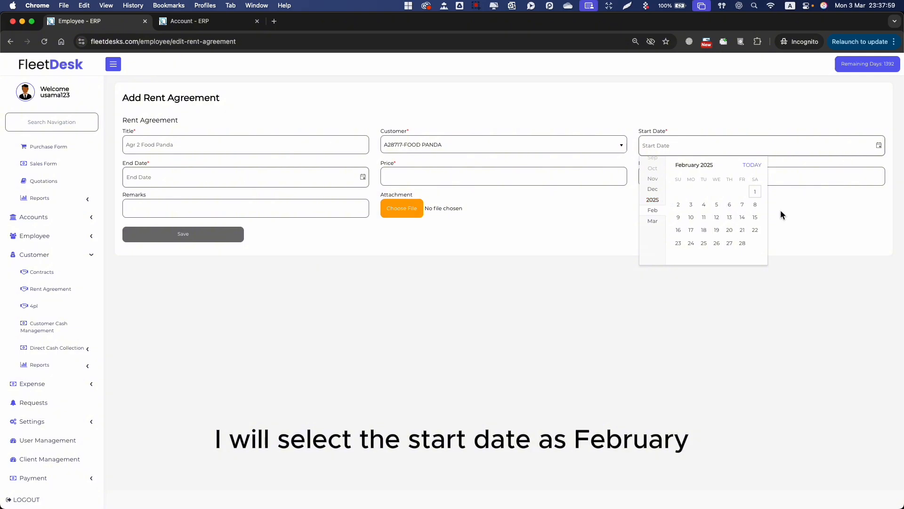
{"action": "left_click", "coordinate": [755, 192]}
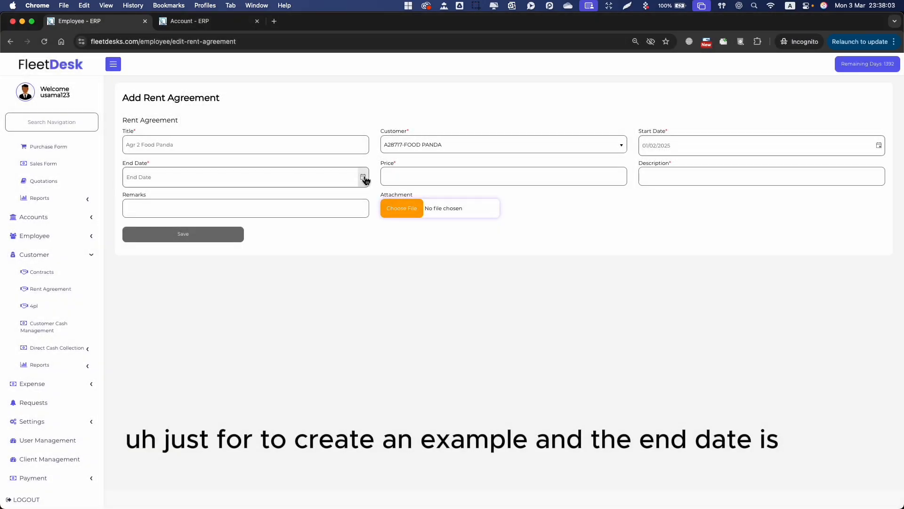
Set the rent agreement's end date to 03/04/2029.
{"action": "left_click", "coordinate": [363, 177]}
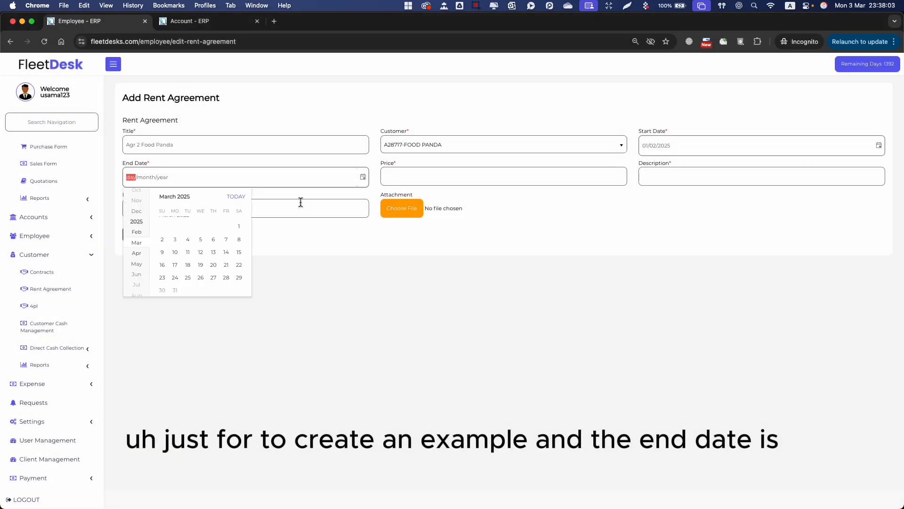
{"action": "left_click", "coordinate": [241, 197]}
{"action": "key", "text": "Right"}
{"action": "key", "text": "Up"}
{"action": "key", "text": "Right"}
{"action": "key", "text": "Up"}
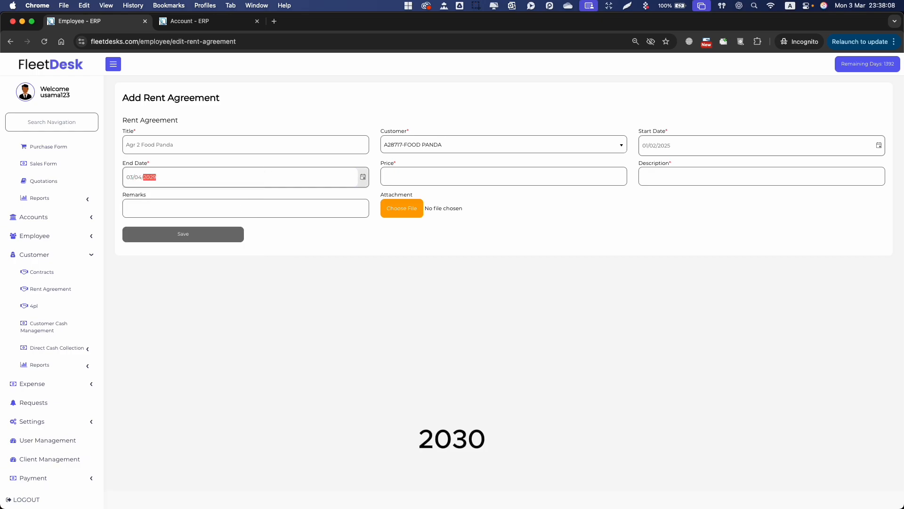
Enter price 400, description "sim card" and remarks "dd", and save the rent agreement.
{"action": "left_click", "coordinate": [451, 175]}
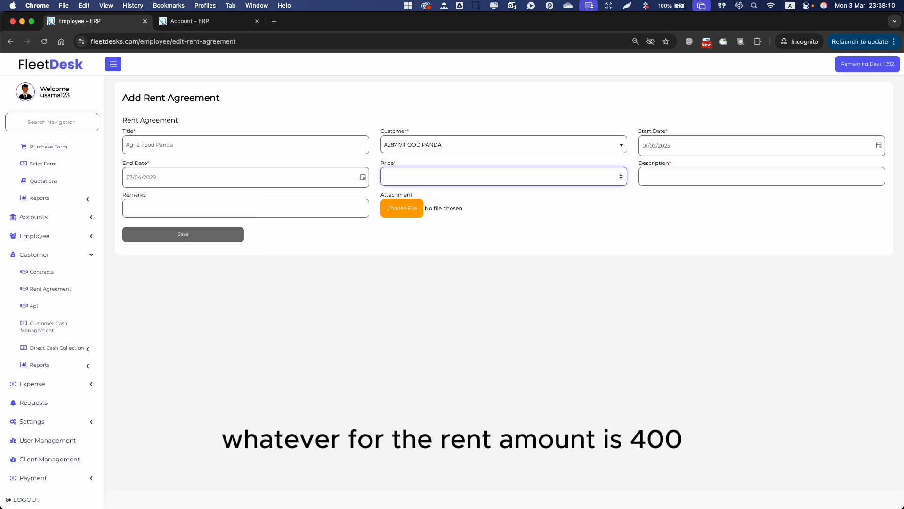
{"action": "key", "text": "Tab"}
{"action": "type", "text": "si"}
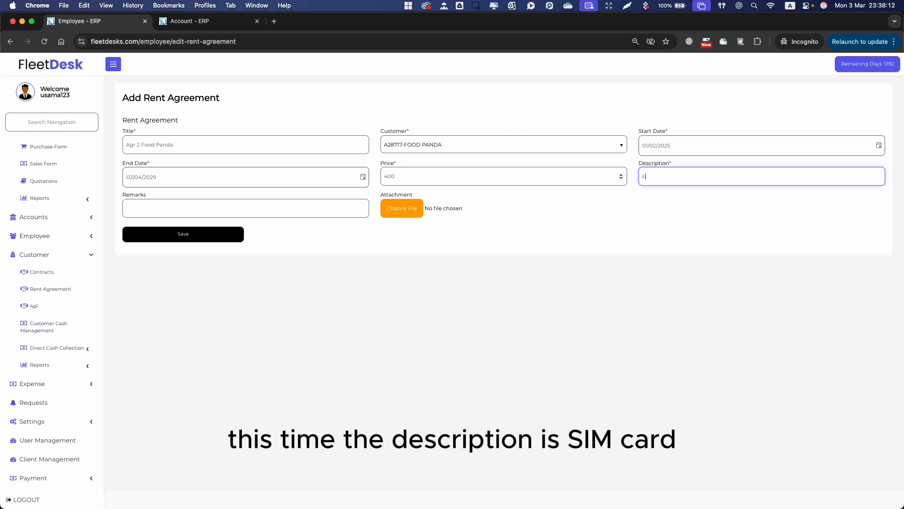
{"action": "type", "text": "m card"}
{"action": "key", "text": "Tab"}
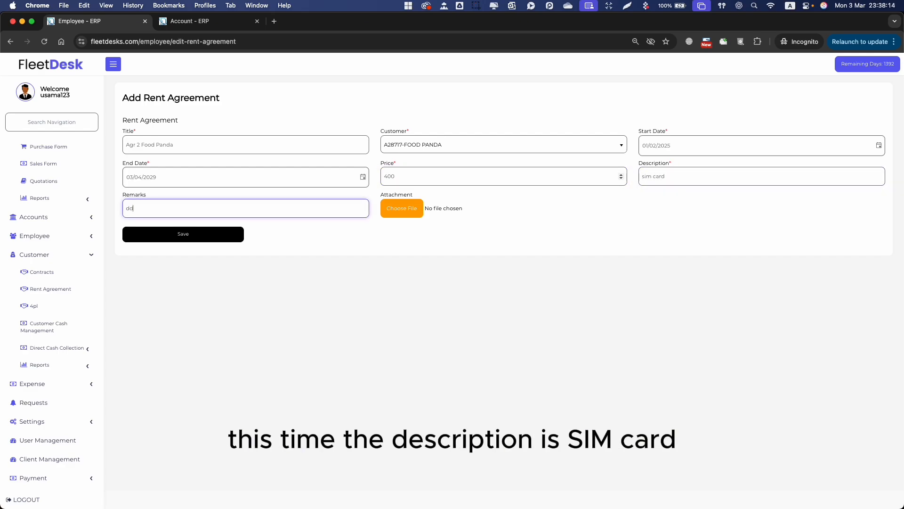
{"action": "type", "text": "dd"}
{"action": "left_click", "coordinate": [184, 234]}
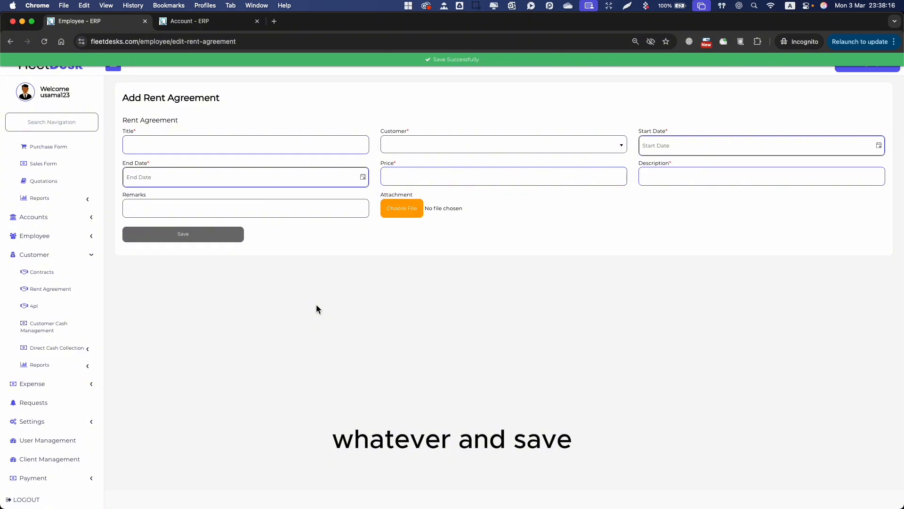
Start a new stock assignment in Stock Assigning and choose the SIM card as the item.
{"action": "scroll", "coordinate": [49, 276], "scroll_direction": "up", "scroll_amount": 5}
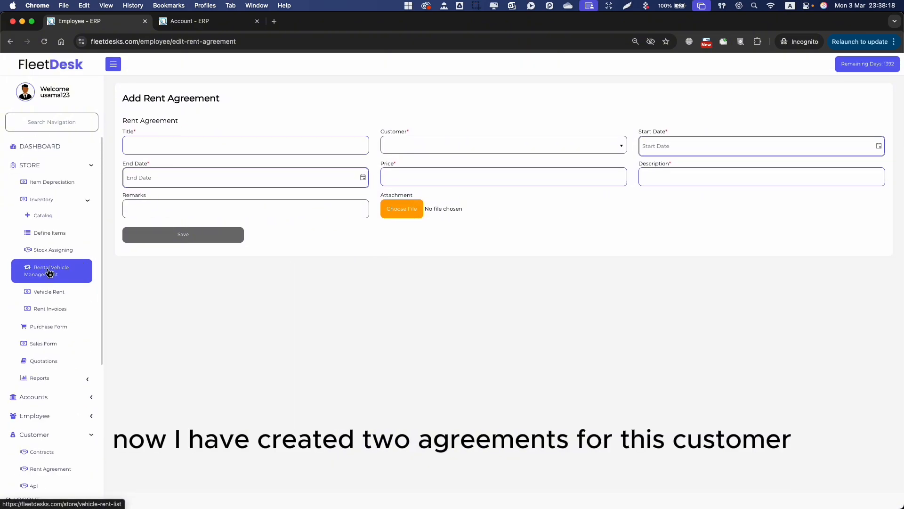
{"action": "left_click", "coordinate": [52, 249]}
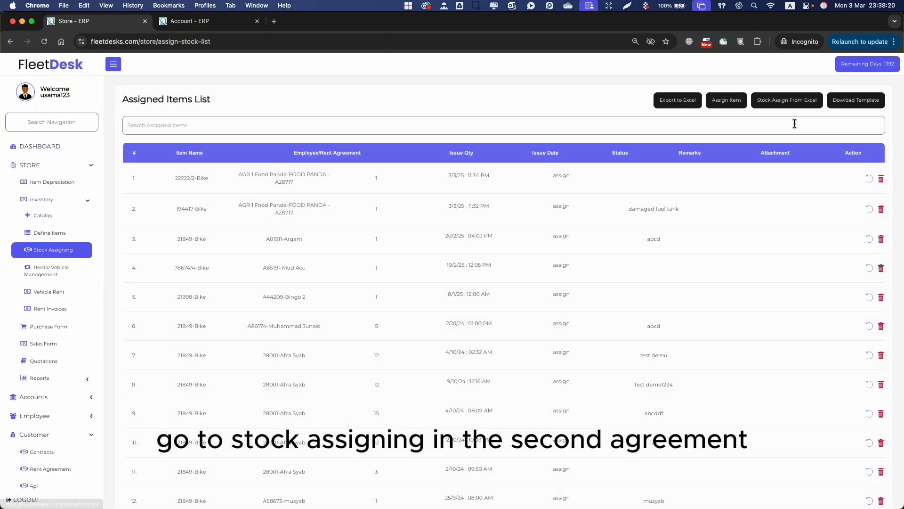
{"action": "left_click", "coordinate": [735, 104]}
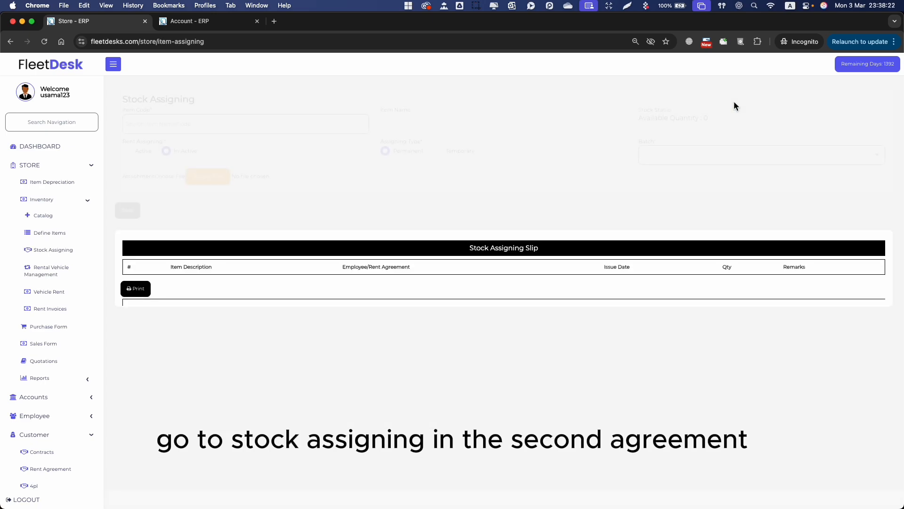
{"action": "left_click", "coordinate": [303, 120]}
{"action": "type", "text": "056"}
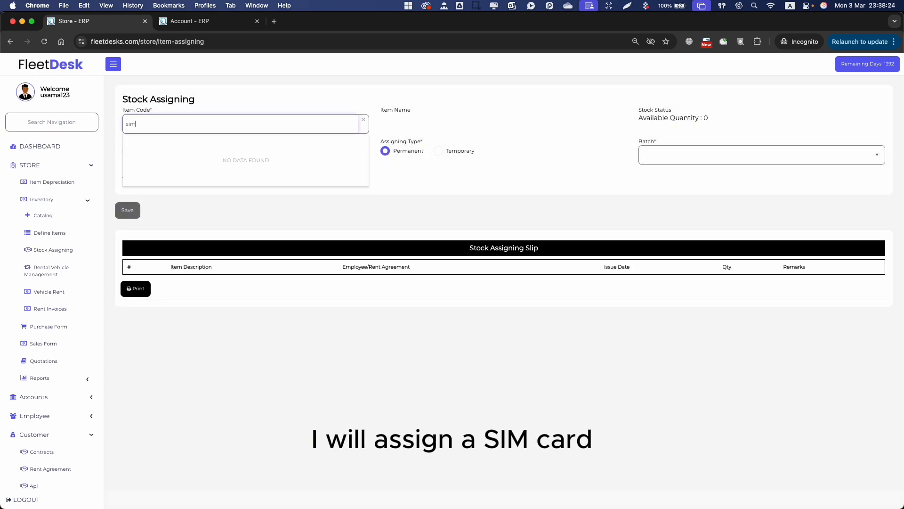
{"action": "left_click", "coordinate": [199, 141]}
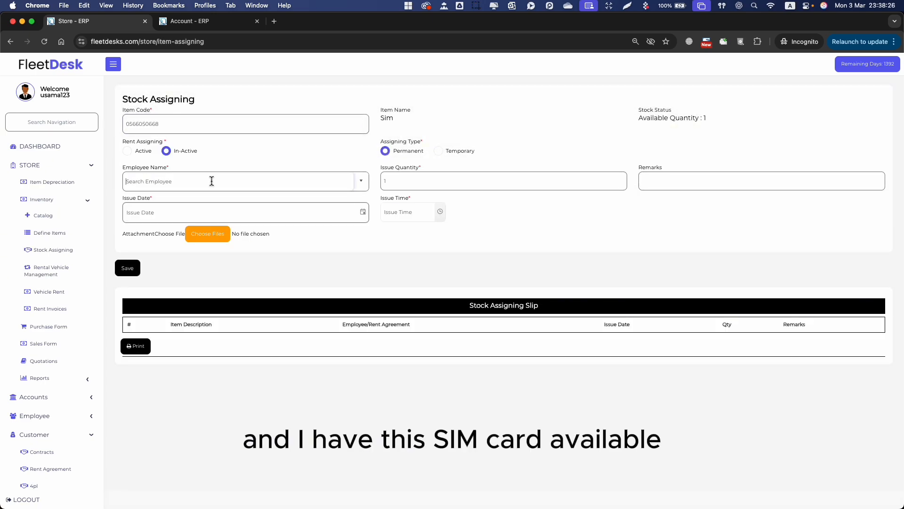
Make rent assigning active and link the SIM card to the Agr 2 Food Panda agreement.
{"action": "left_click", "coordinate": [128, 151]}
{"action": "left_click", "coordinate": [183, 176]}
{"action": "type", "text": "agr"}
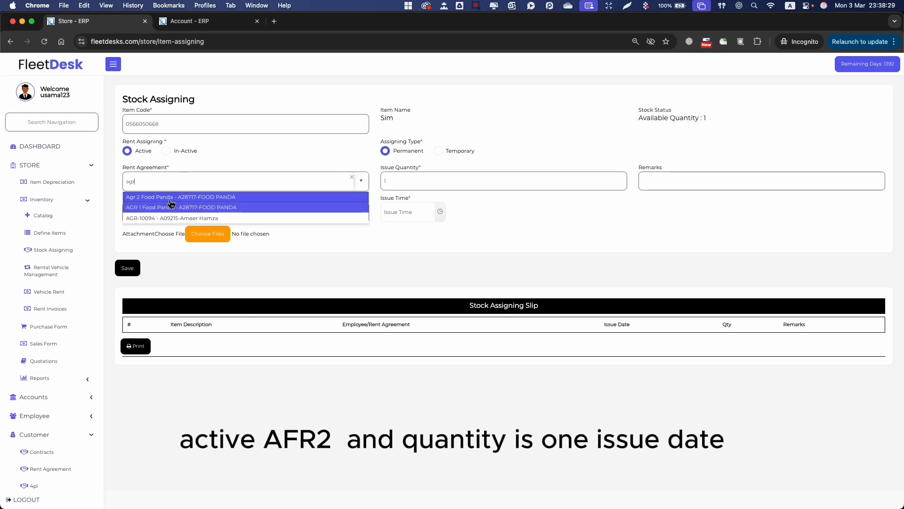
{"action": "left_click", "coordinate": [170, 197]}
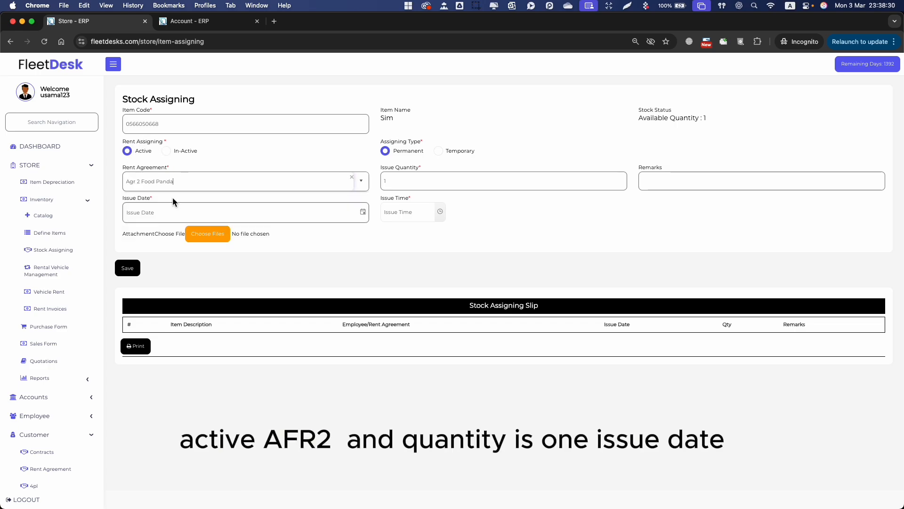
Set the issue date to 11/02/2025 and the issue time to 11:38 PM, and save the assignment.
{"action": "left_click", "coordinate": [362, 212]}
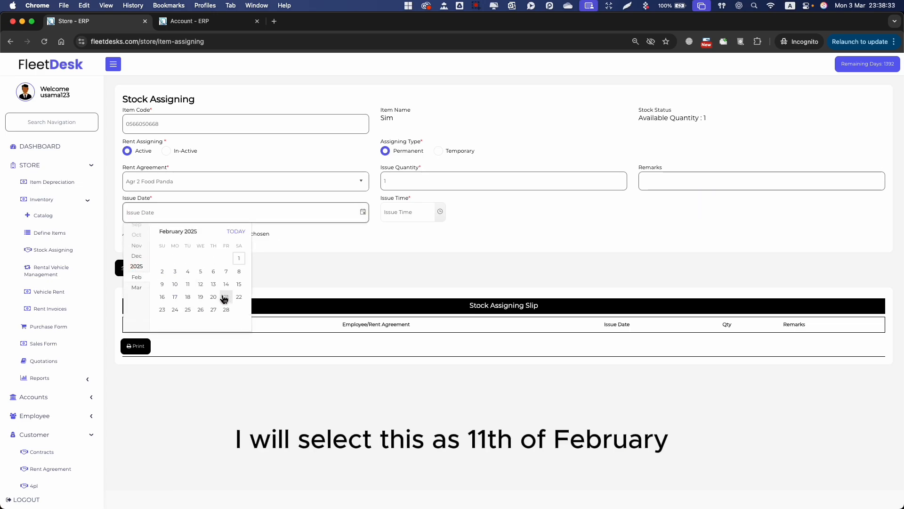
{"action": "left_click", "coordinate": [188, 284]}
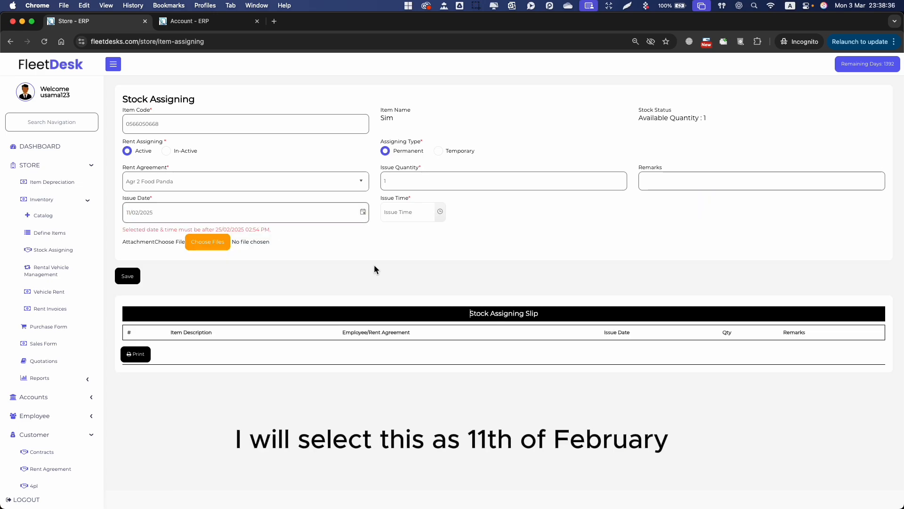
{"action": "left_click", "coordinate": [439, 212]}
{"action": "left_click", "coordinate": [432, 231]}
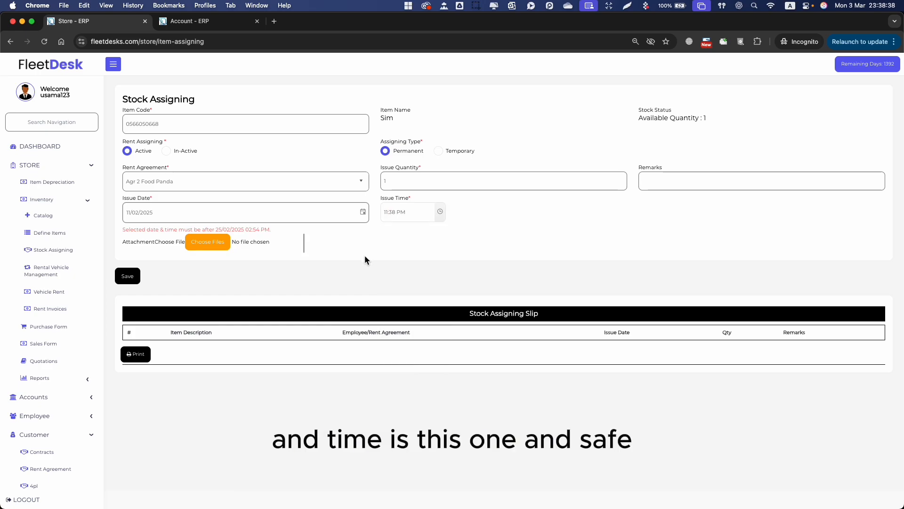
{"action": "left_click", "coordinate": [127, 276]}
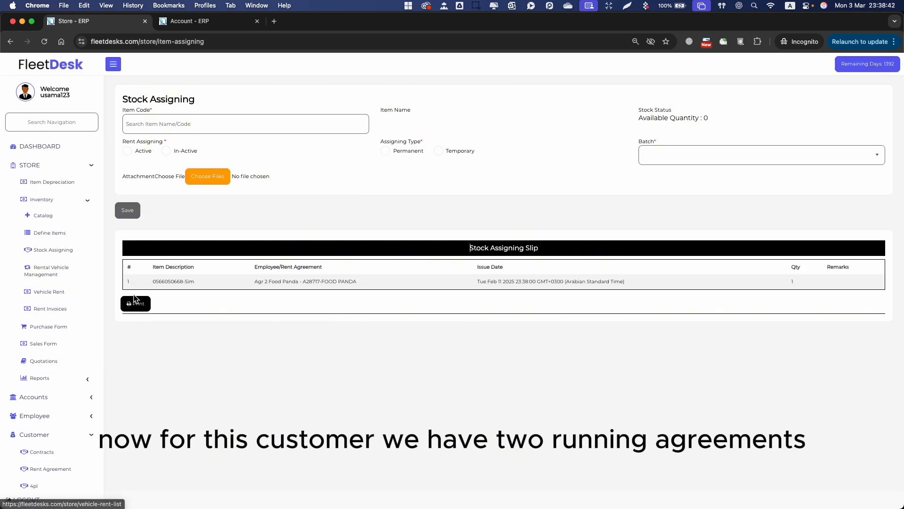
Start a new rent agreement invoice dated 03/03/2025 for the month of February 2025.
{"action": "left_click", "coordinate": [53, 250]}
{"action": "left_click", "coordinate": [50, 309]}
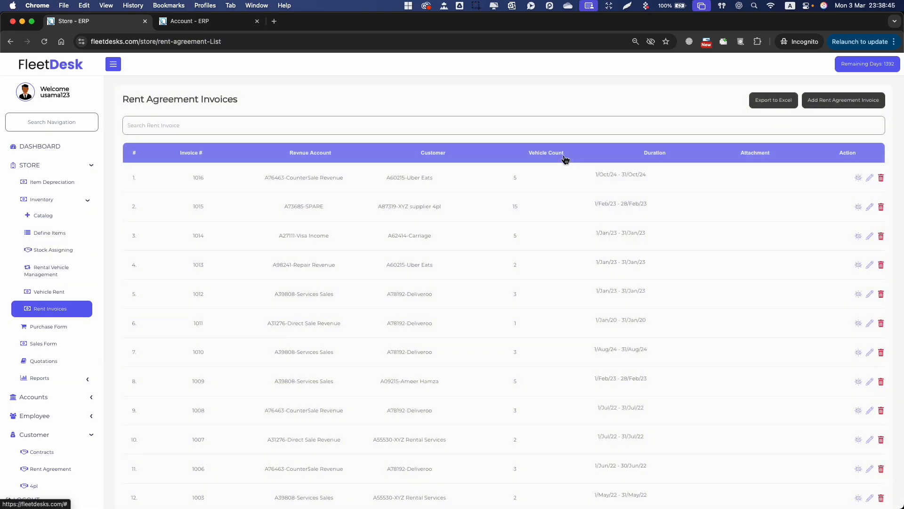
{"action": "left_click", "coordinate": [842, 101]}
{"action": "left_click", "coordinate": [283, 131]}
{"action": "left_click", "coordinate": [363, 132]}
{"action": "left_click", "coordinate": [239, 151]}
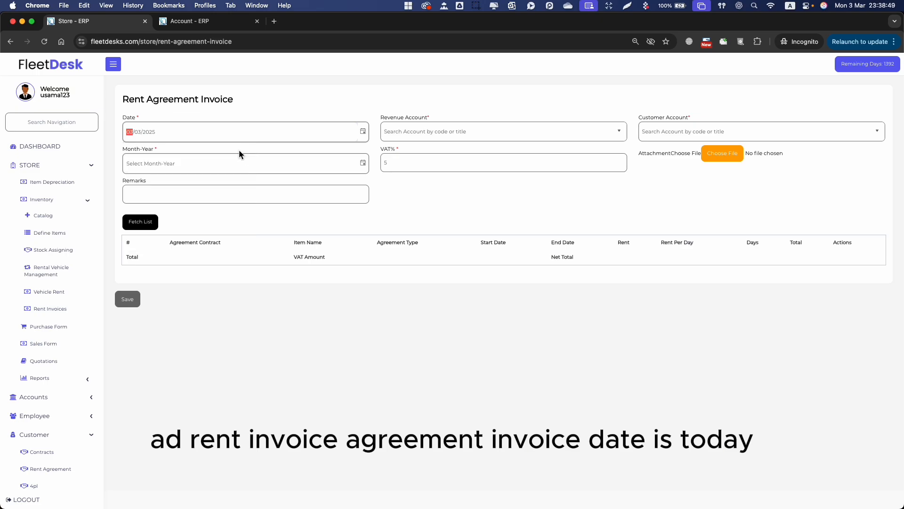
{"action": "left_click", "coordinate": [363, 163]}
{"action": "left_click", "coordinate": [183, 199]}
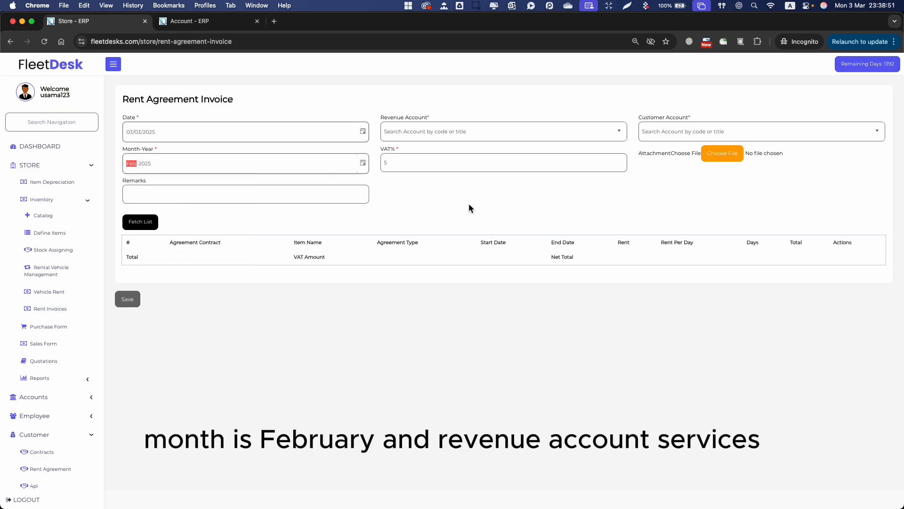
Choose Services Sales as the invoice's revenue account and FOOD PANDA as its customer account.
{"action": "left_click", "coordinate": [619, 132]}
{"action": "left_click", "coordinate": [622, 156]}
{"action": "left_click", "coordinate": [671, 137]}
{"action": "type", "text": "f"}
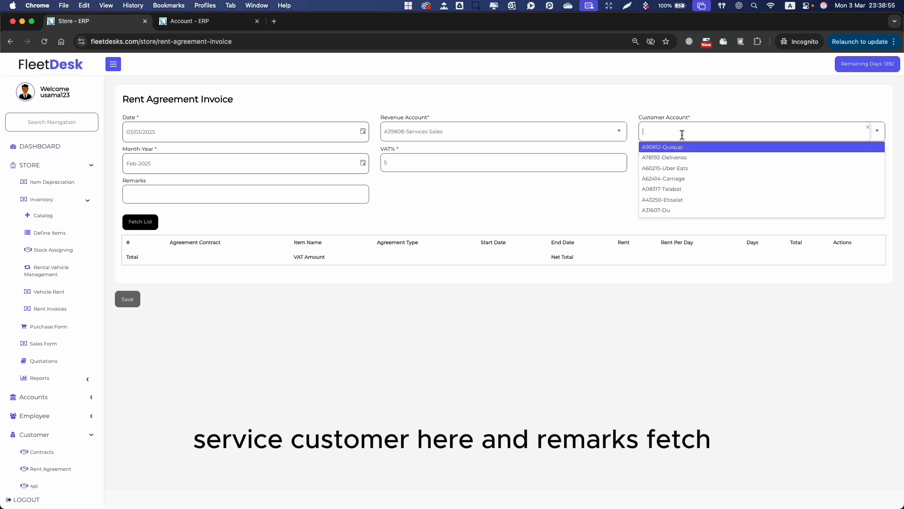
{"action": "type", "text": "ood"}
{"action": "left_click", "coordinate": [671, 147]}
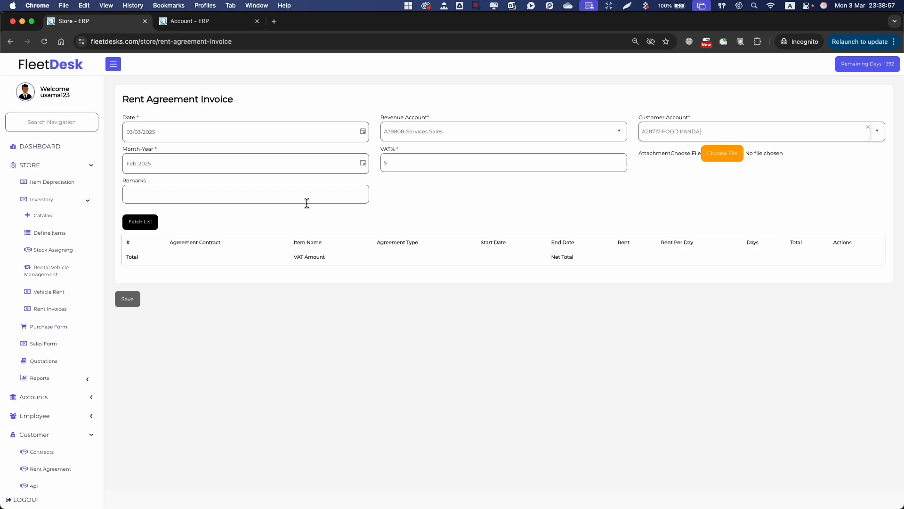
Enter the remarks "dd" and fetch the invoice's list of rented items.
{"action": "left_click", "coordinate": [295, 199]}
{"action": "type", "text": "dd"}
{"action": "left_click", "coordinate": [141, 222]}
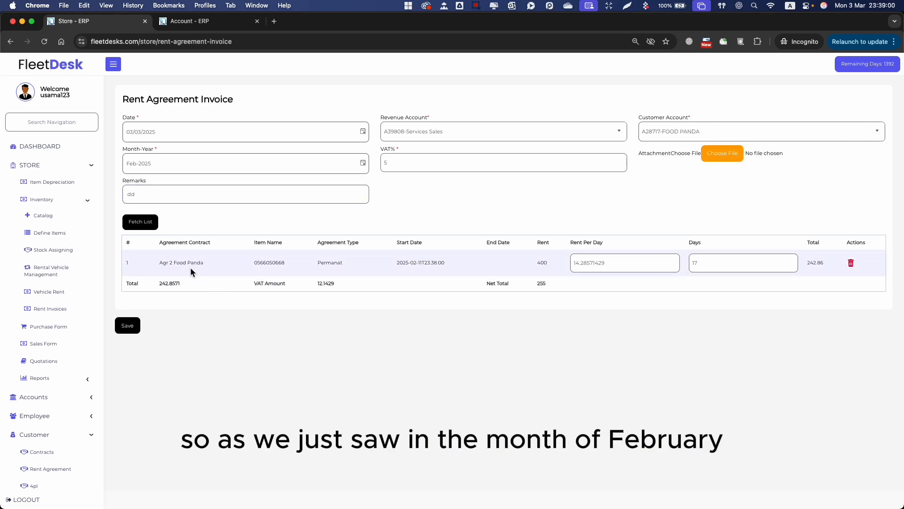
Examine the SIM card's February invoice line for its agreement, item, type, start date and billed days.
{"action": "left_click_drag", "start_coordinate": [180, 262], "coordinate": [193, 263]}
{"action": "left_click", "coordinate": [274, 263]}
{"action": "left_click_drag", "start_coordinate": [264, 263], "coordinate": [433, 265]}
{"action": "left_click", "coordinate": [450, 267]}
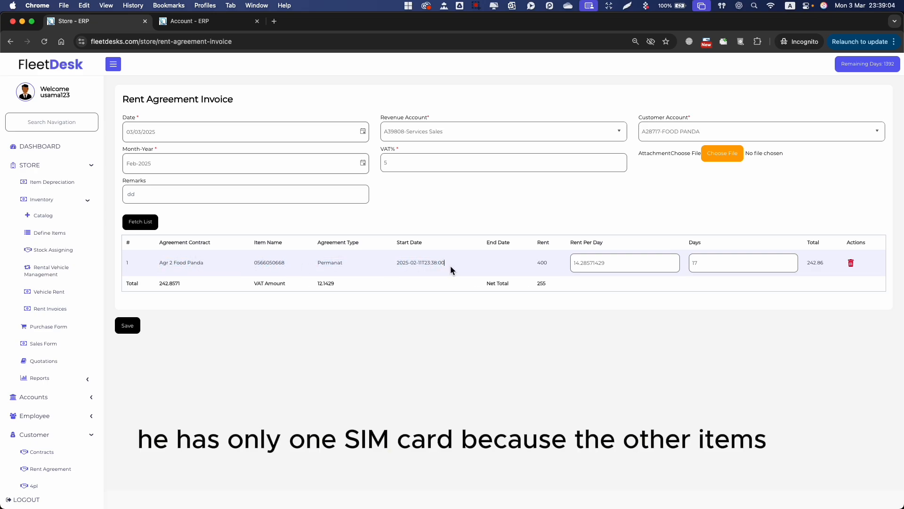
{"action": "double_click", "coordinate": [420, 263]}
{"action": "left_click", "coordinate": [434, 296]}
{"action": "left_click", "coordinate": [421, 314]}
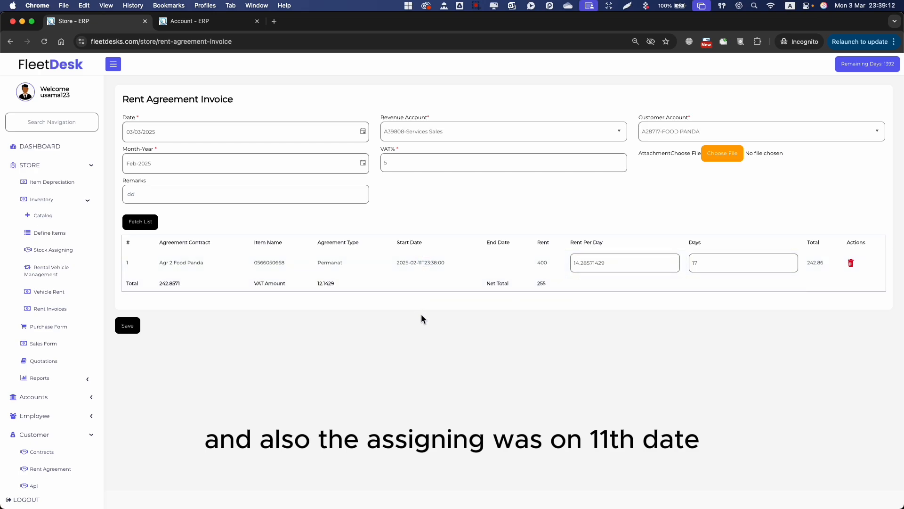
{"action": "left_click_drag", "start_coordinate": [403, 264], "coordinate": [453, 269]}
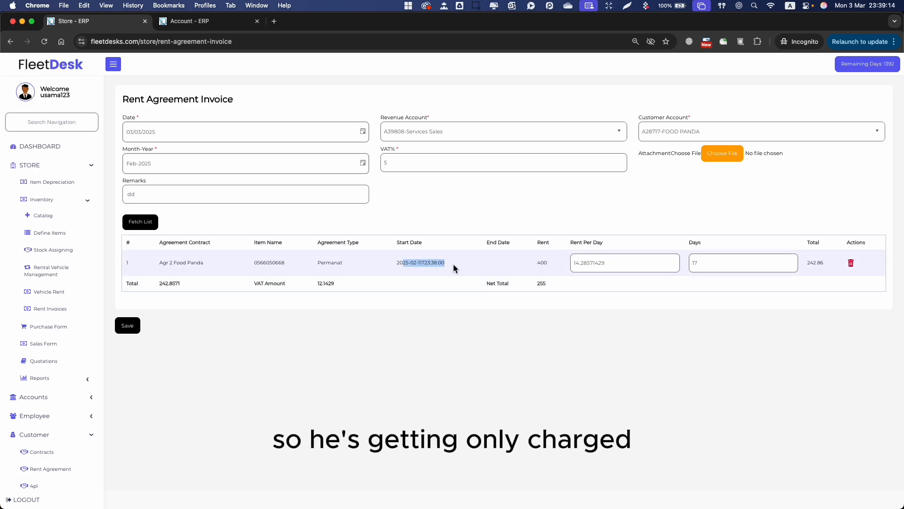
{"action": "double_click", "coordinate": [741, 263]}
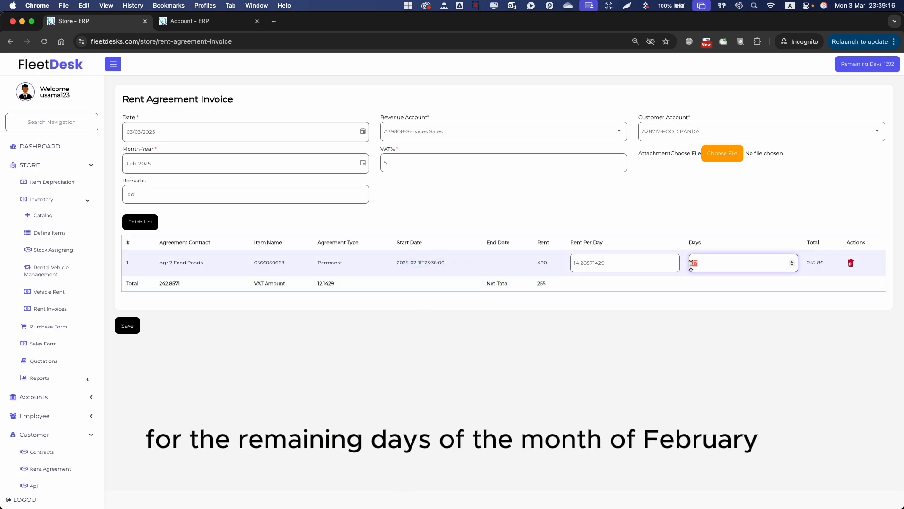
Change the invoice month to March 2025 and check the item lines of both Food Panda agreements.
{"action": "left_click", "coordinate": [363, 163]}
{"action": "left_click", "coordinate": [201, 203]}
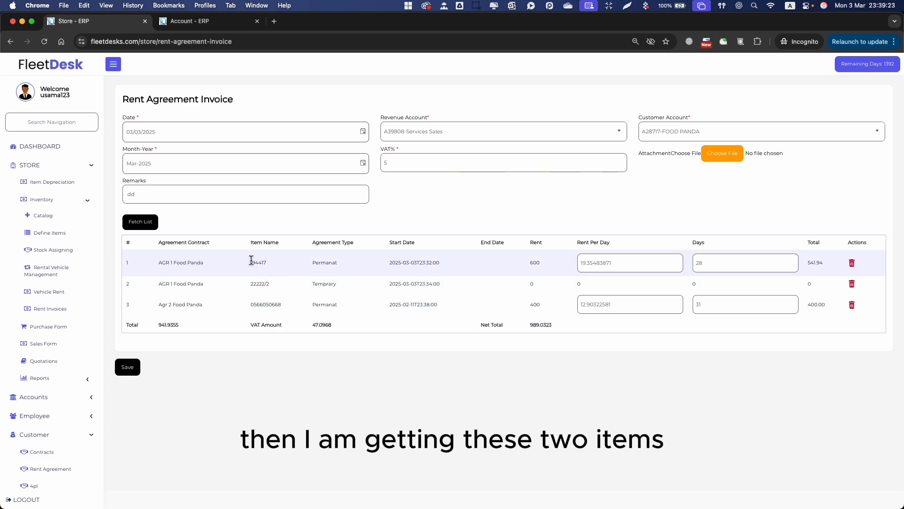
{"action": "left_click_drag", "start_coordinate": [252, 262], "coordinate": [278, 289]}
{"action": "double_click", "coordinate": [265, 303]}
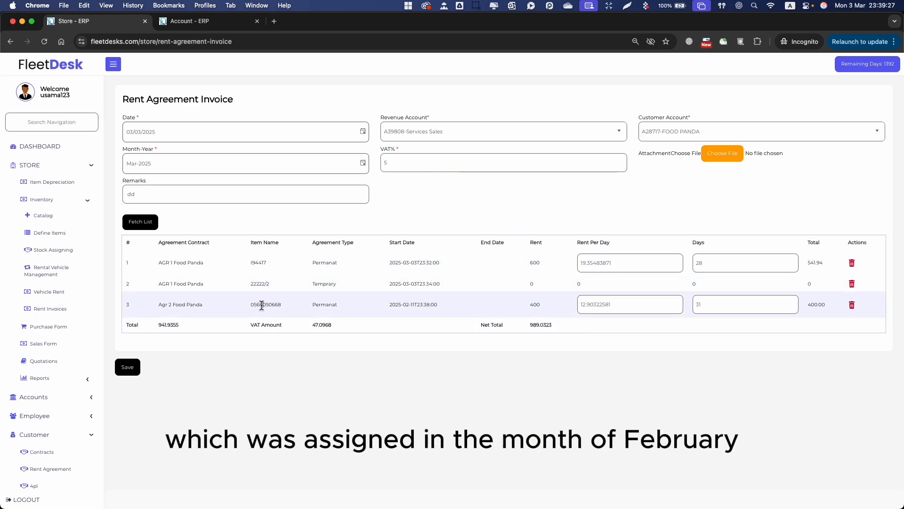
{"action": "left_click", "coordinate": [263, 409]}
{"action": "double_click", "coordinate": [270, 307]}
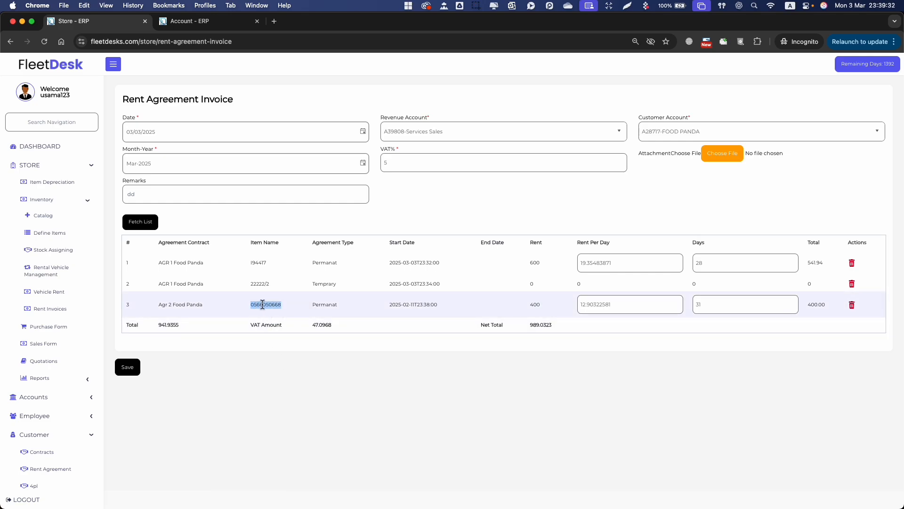
{"action": "left_click", "coordinate": [284, 411]}
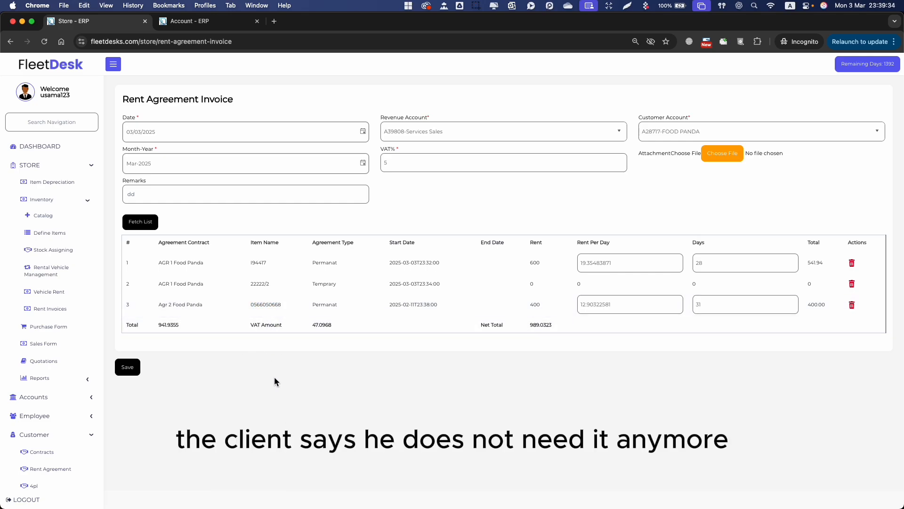
Leave the unsaved invoice and return to the Stock Assigning list.
{"action": "left_click", "coordinate": [66, 254]}
{"action": "left_click", "coordinate": [529, 110]}
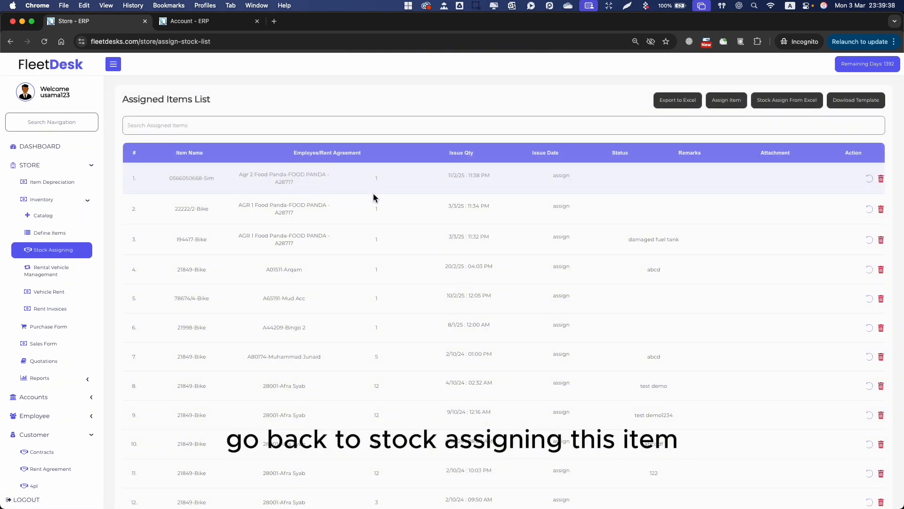
Return the SIM card assigned to Food Panda's second agreement, with return date 2 March 2025, a return time and remarks "dda".
{"action": "left_click", "coordinate": [868, 178]}
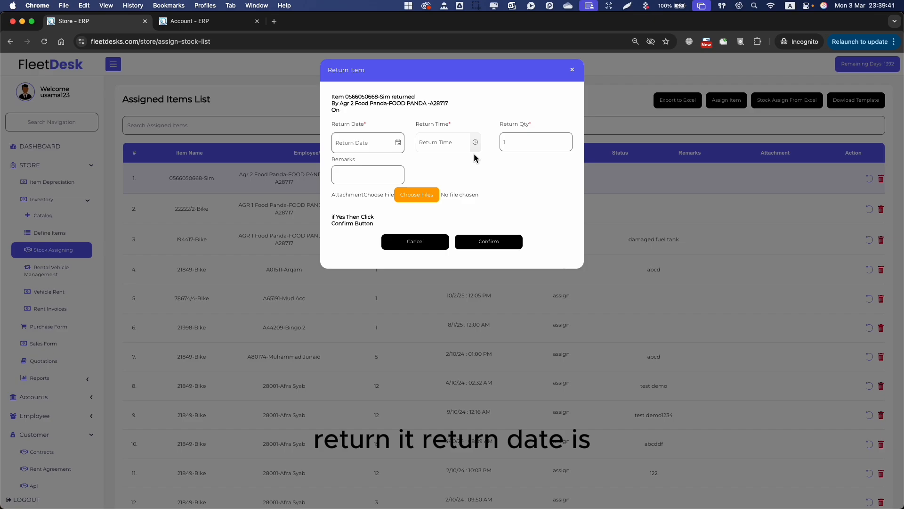
{"action": "left_click", "coordinate": [398, 142]}
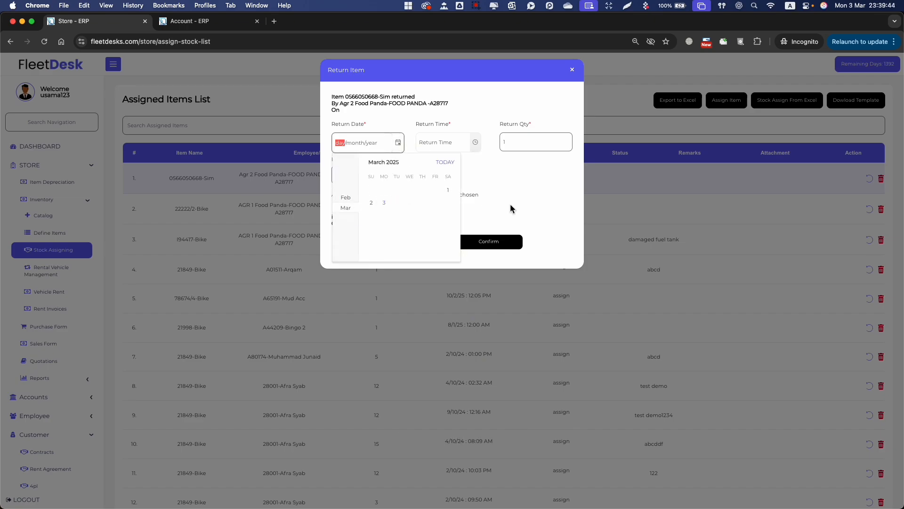
{"action": "left_click", "coordinate": [371, 202]}
{"action": "left_click", "coordinate": [458, 145]}
{"action": "left_click", "coordinate": [477, 146]}
{"action": "left_click", "coordinate": [468, 163]}
{"action": "left_click", "coordinate": [383, 167]}
{"action": "type", "text": "dda"}
{"action": "left_click", "coordinate": [487, 242]}
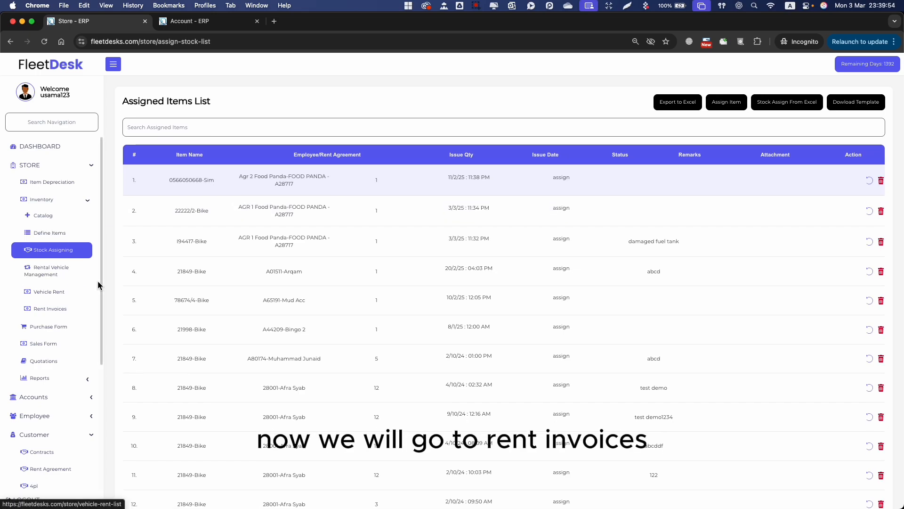
Start a rent agreement invoice dated 03/03/2025 for Food Panda with Product Sales revenue, month Mar-2025 and remarks "dd", and fetch its items.
{"action": "left_click", "coordinate": [55, 313]}
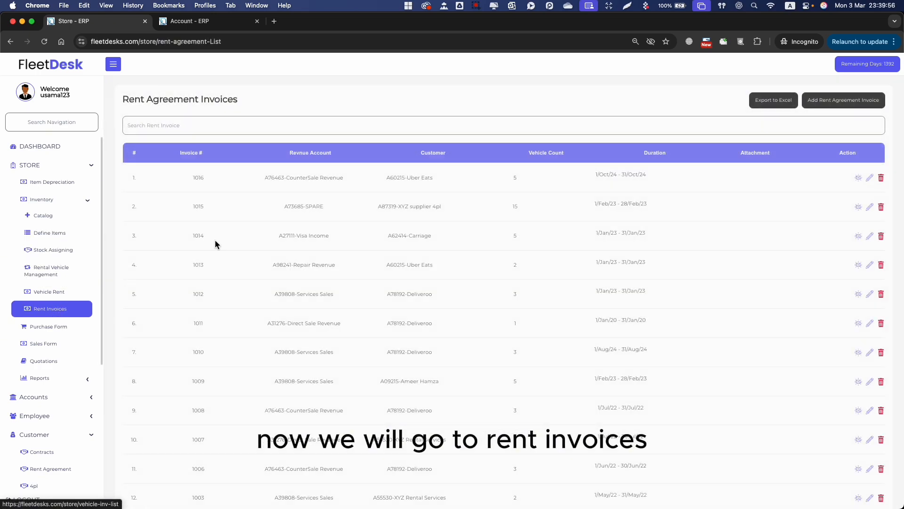
{"action": "left_click", "coordinate": [830, 104]}
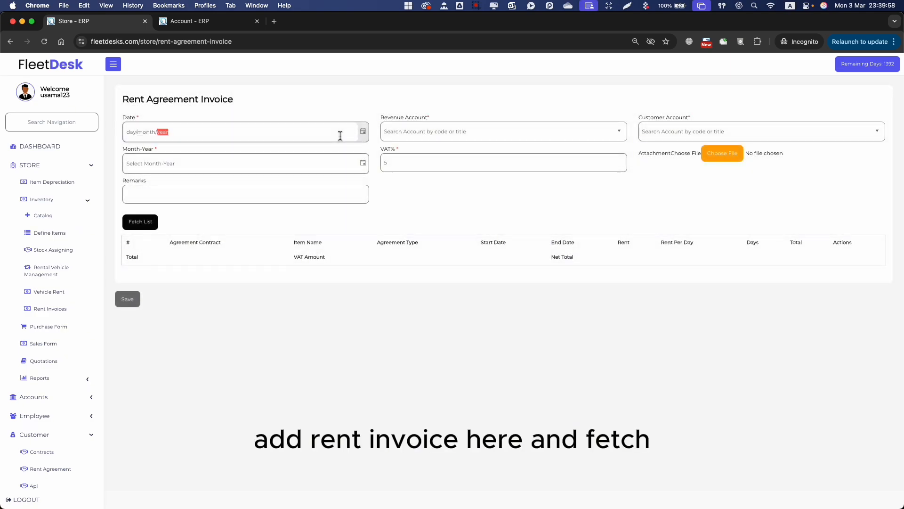
{"action": "left_click", "coordinate": [621, 136]}
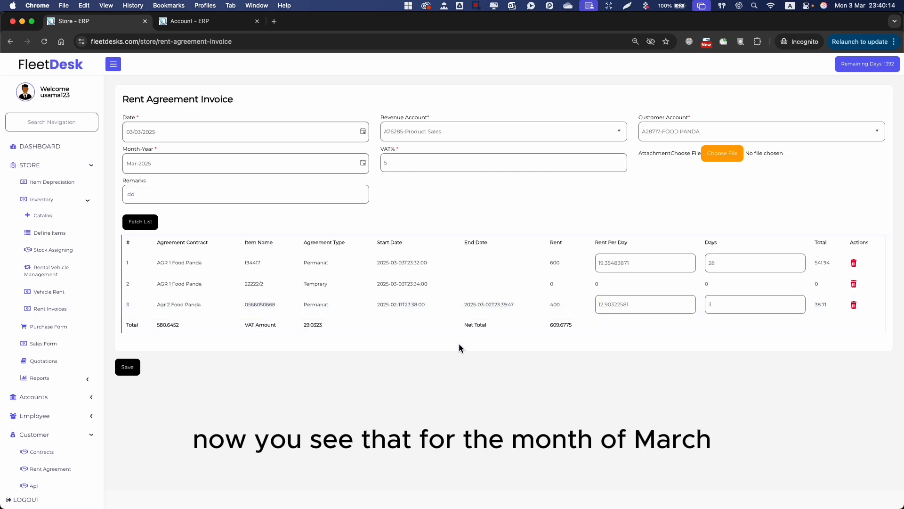
Examine the SIM card's March invoice line for its start date, end date and billed days.
{"action": "left_click_drag", "start_coordinate": [716, 306], "coordinate": [701, 309]}
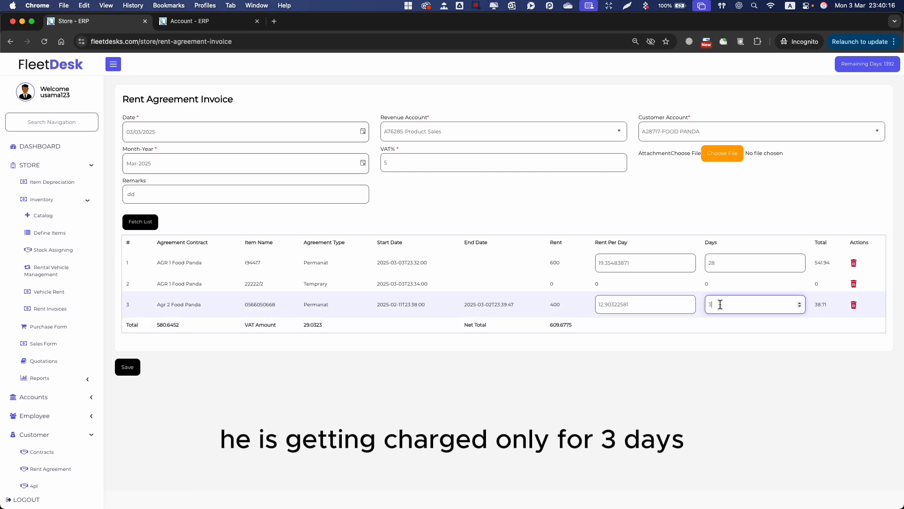
{"action": "left_click", "coordinate": [642, 411]}
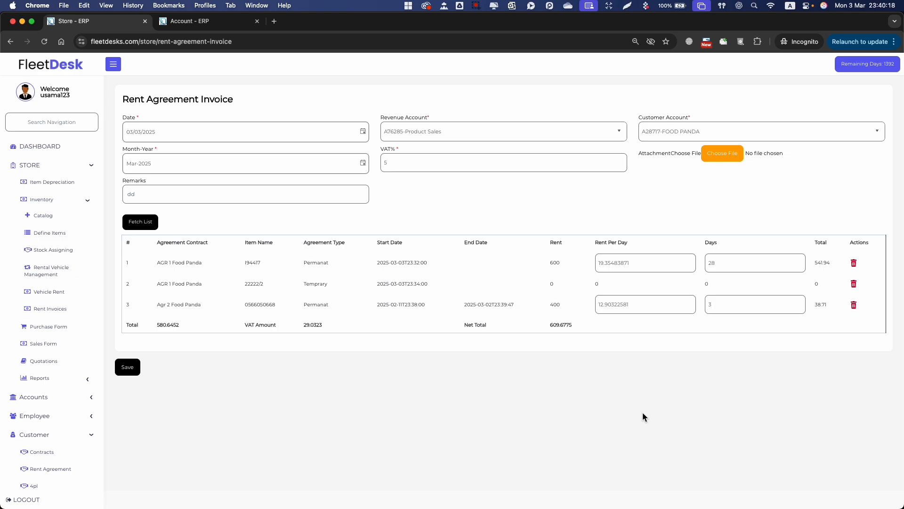
{"action": "left_click_drag", "start_coordinate": [383, 305], "coordinate": [406, 306]}
{"action": "left_click", "coordinate": [465, 303]}
{"action": "left_click_drag", "start_coordinate": [465, 303], "coordinate": [508, 305]}
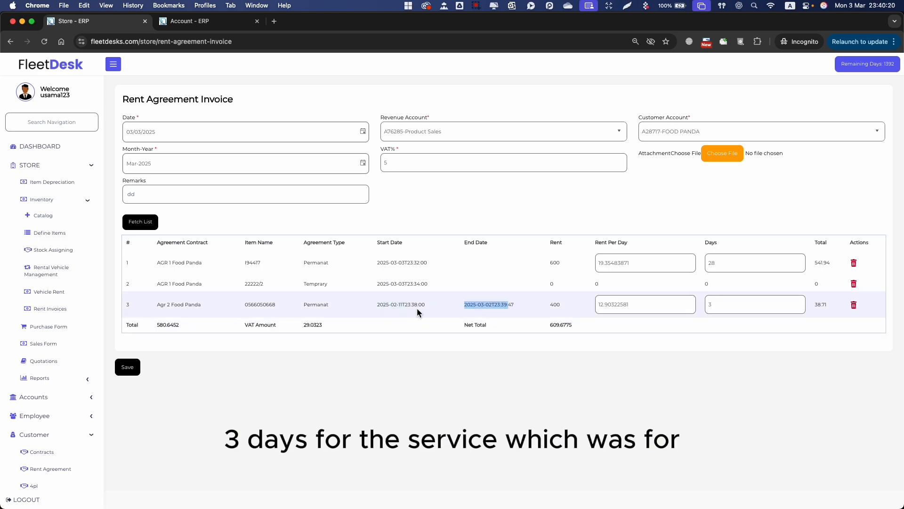
{"action": "left_click_drag", "start_coordinate": [376, 305], "coordinate": [357, 309]}
{"action": "left_click", "coordinate": [404, 305]}
{"action": "double_click", "coordinate": [392, 303]}
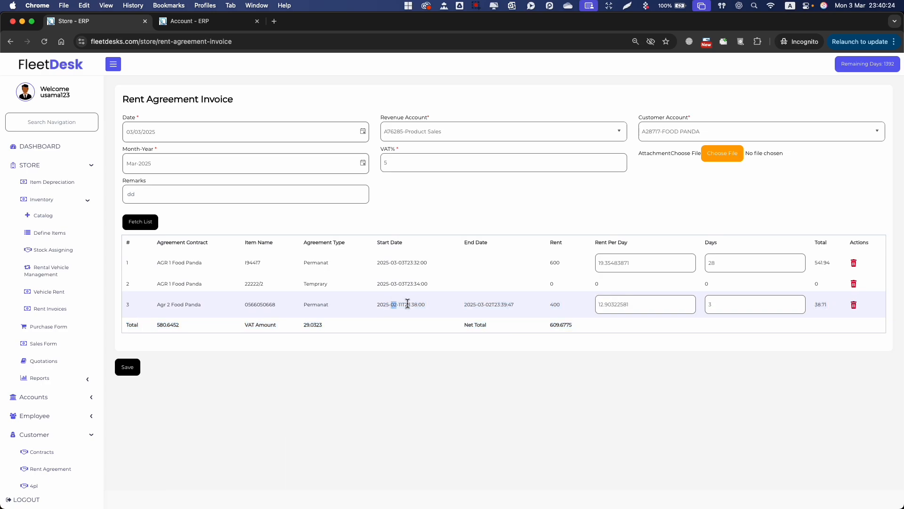
{"action": "double_click", "coordinate": [485, 305]}
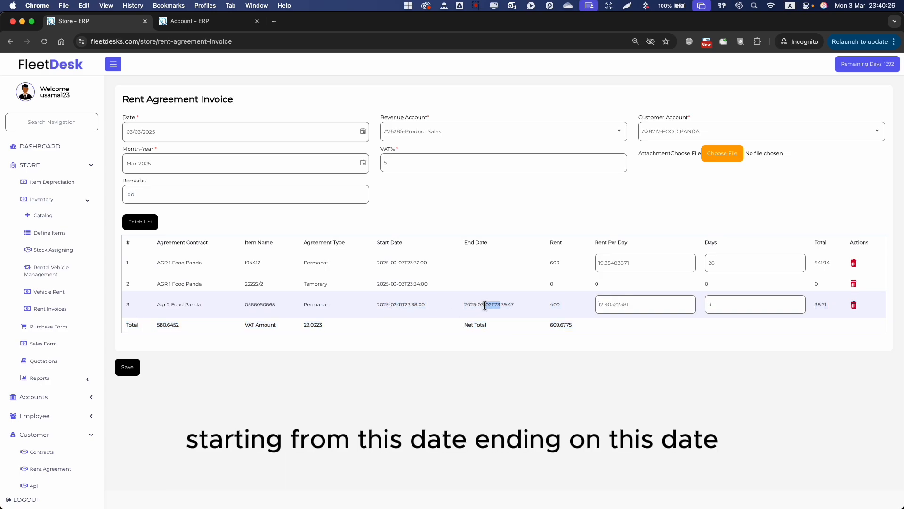
{"action": "left_click", "coordinate": [485, 354]}
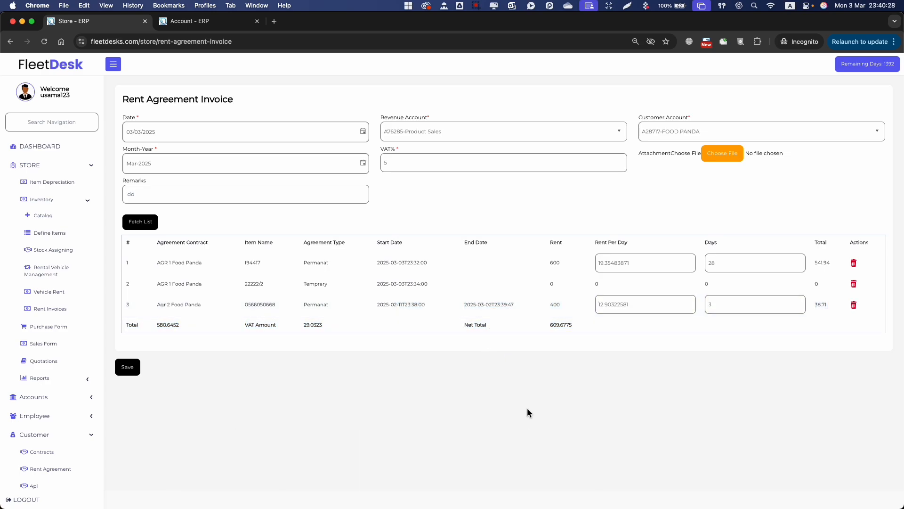
{"action": "left_click", "coordinate": [722, 306]}
{"action": "left_click", "coordinate": [805, 328]}
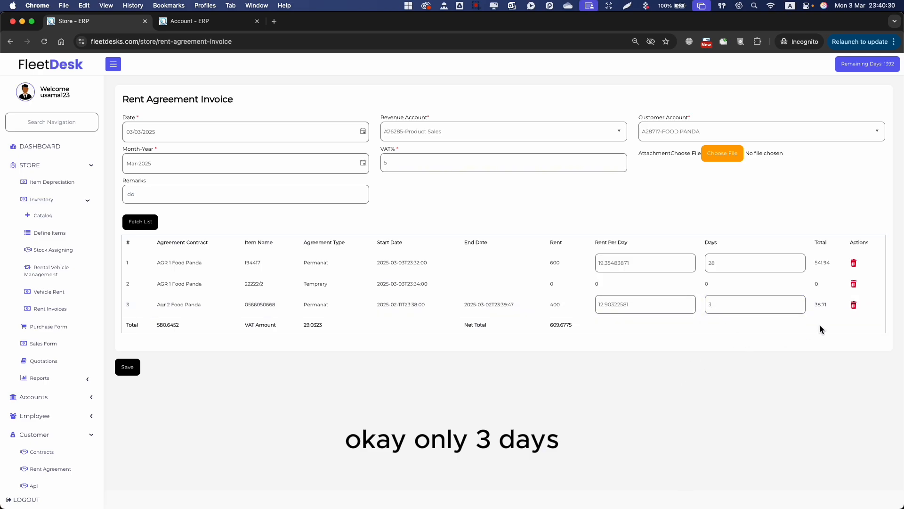
Check the SIM card's rent and end date against the dates of the two bikes under the first agreement.
{"action": "left_click", "coordinate": [798, 341]}
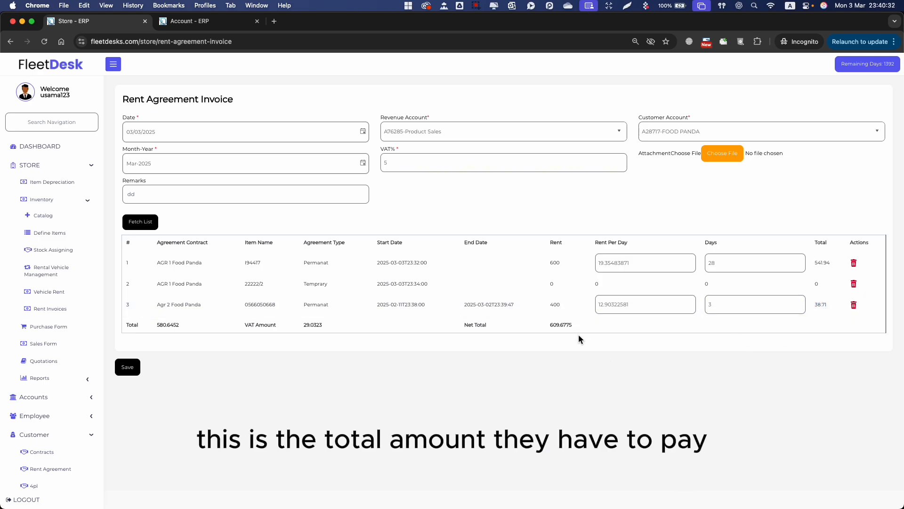
{"action": "double_click", "coordinate": [556, 304]}
{"action": "left_click", "coordinate": [468, 382]}
{"action": "left_click_drag", "start_coordinate": [466, 306], "coordinate": [507, 306]}
{"action": "left_click", "coordinate": [491, 352]}
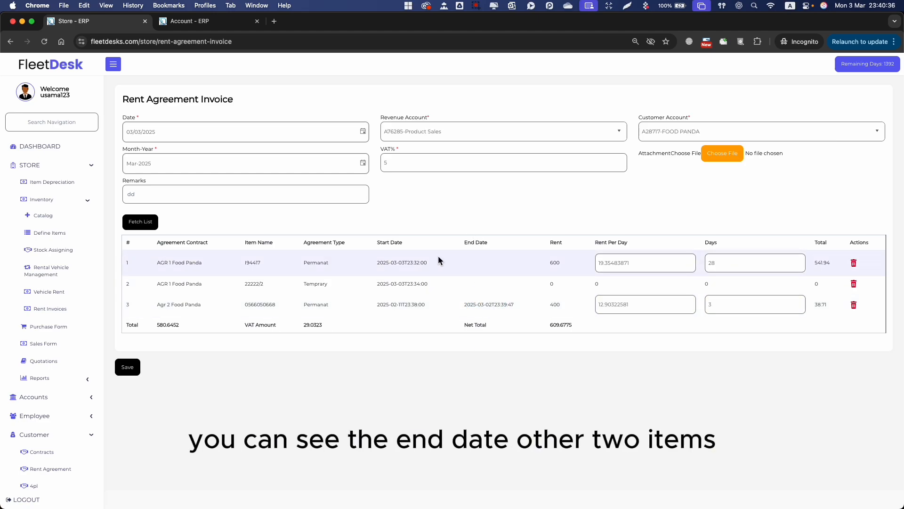
{"action": "left_click_drag", "start_coordinate": [391, 259], "coordinate": [394, 297]}
{"action": "left_click", "coordinate": [394, 300]}
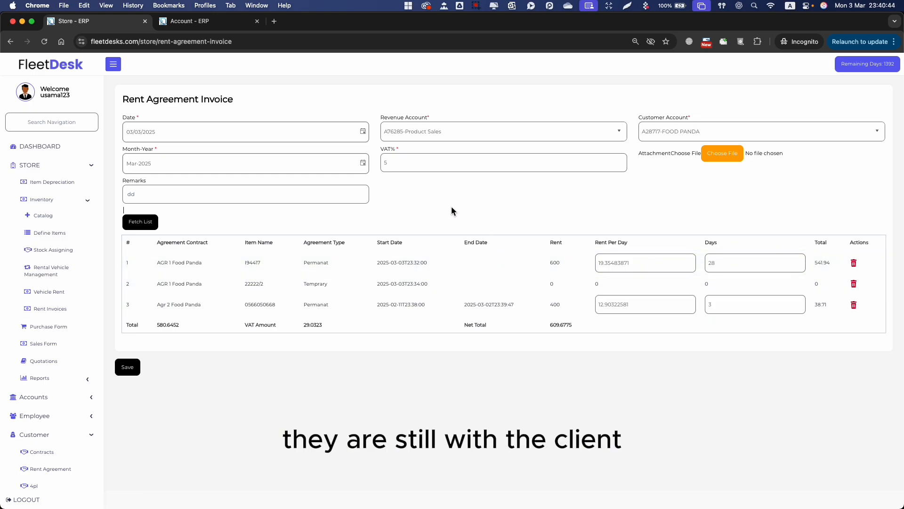
Change the invoice month to Feb-2025, fetch the item list again and check the SIM card's line.
{"action": "left_click", "coordinate": [363, 162]}
{"action": "left_click", "coordinate": [183, 202]}
{"action": "left_click", "coordinate": [140, 221]}
{"action": "left_click_drag", "start_coordinate": [259, 261], "coordinate": [386, 268]}
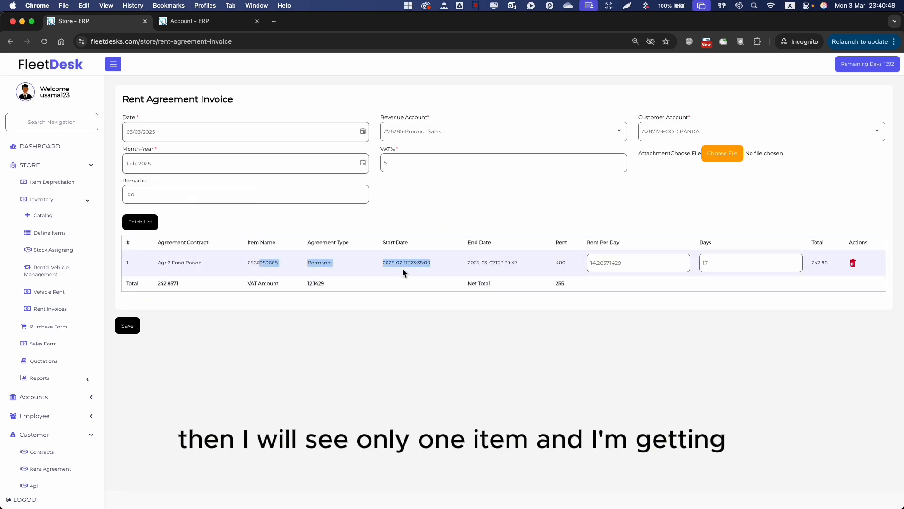
{"action": "left_click", "coordinate": [477, 311]}
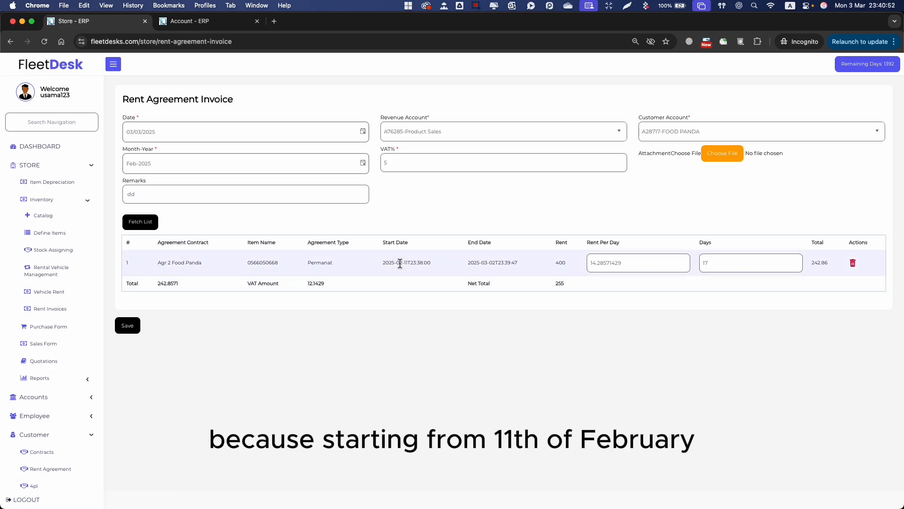
{"action": "left_click", "coordinate": [380, 230]}
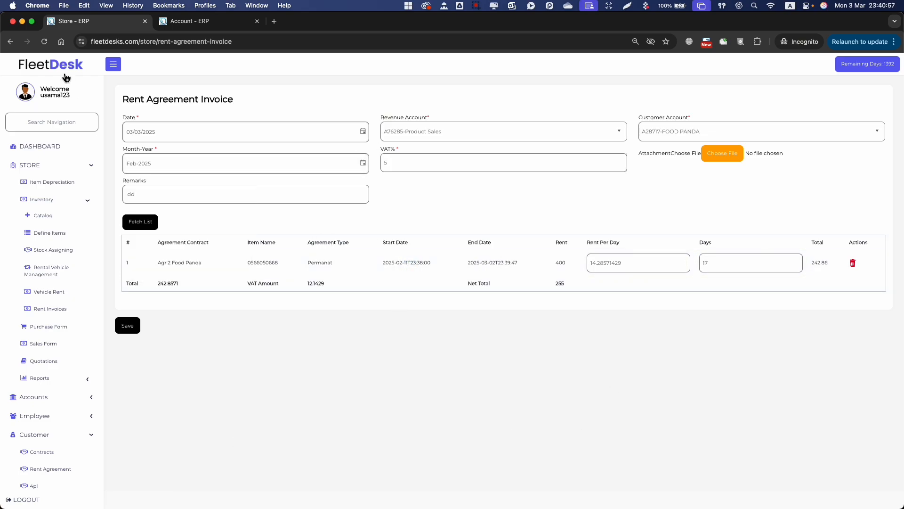
Stay on the invoice form instead of discarding the changes, and save Food Panda's February invoice.
{"action": "left_click", "coordinate": [10, 41]}
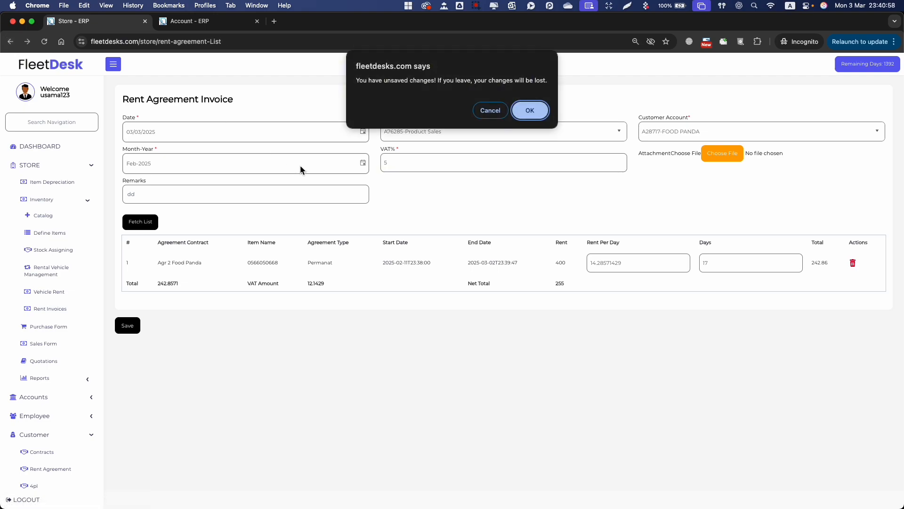
{"action": "left_click", "coordinate": [488, 109]}
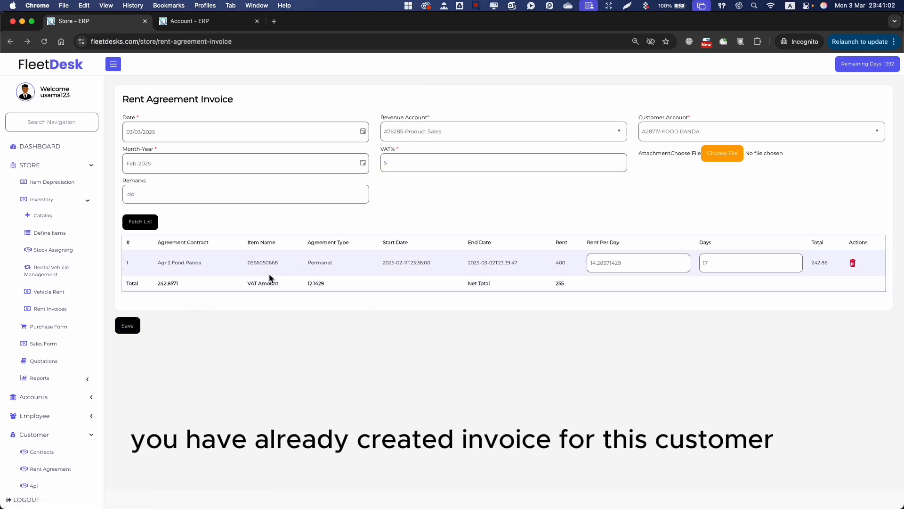
{"action": "left_click", "coordinate": [126, 325]}
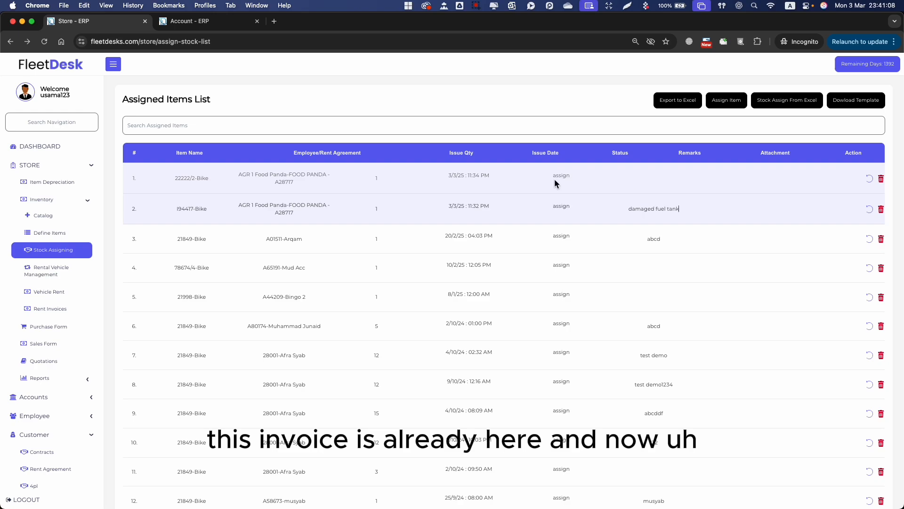
Open the details of Food Panda's February 2025 rent invoice and review its customer data and agreement line.
{"action": "left_click", "coordinate": [59, 308]}
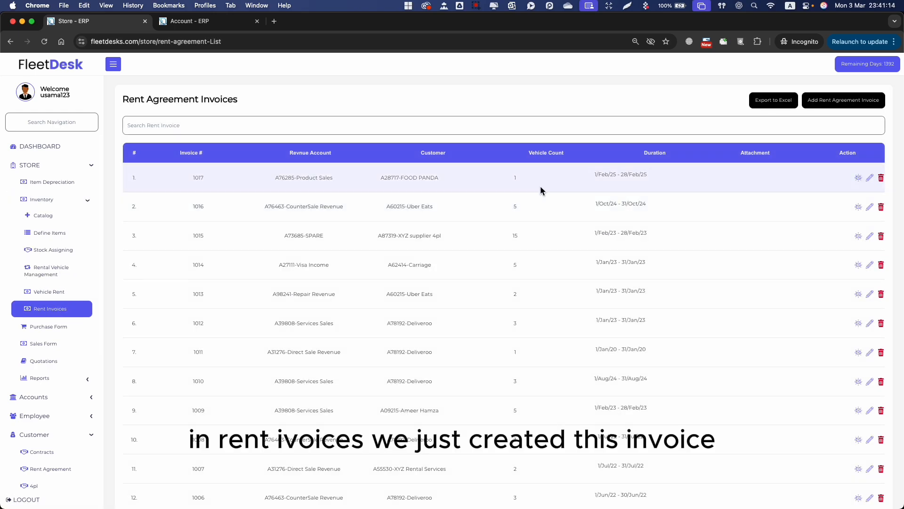
{"action": "left_click_drag", "start_coordinate": [384, 177], "coordinate": [484, 180]}
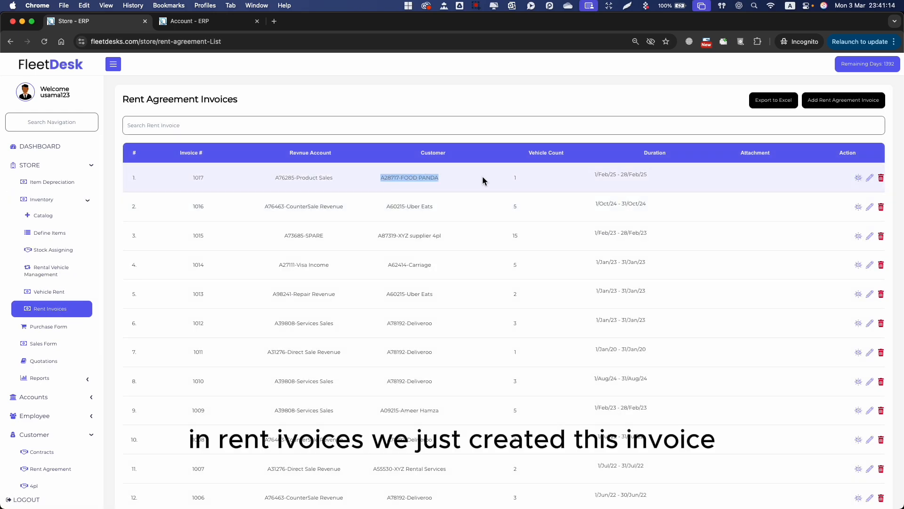
{"action": "left_click", "coordinate": [858, 178]}
{"action": "left_click_drag", "start_coordinate": [135, 115], "coordinate": [202, 151]}
{"action": "left_click", "coordinate": [180, 167]}
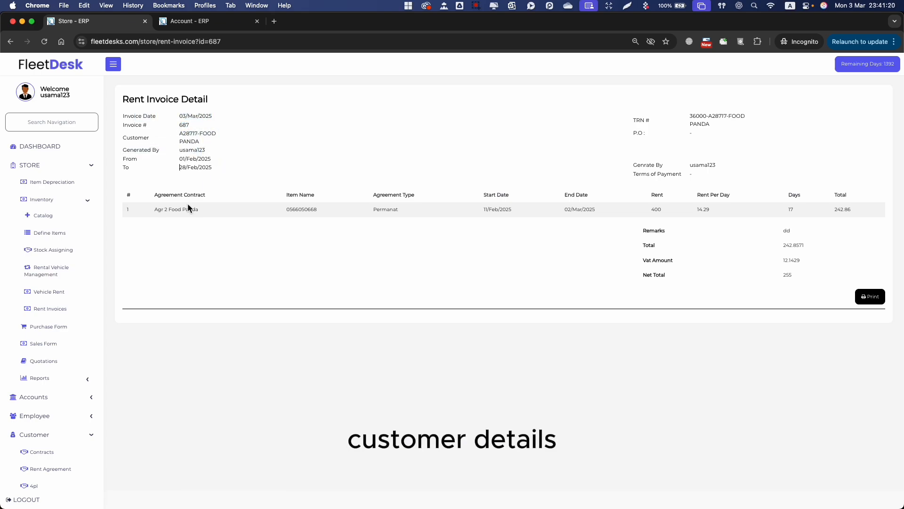
{"action": "left_click_drag", "start_coordinate": [161, 210], "coordinate": [388, 214]}
{"action": "left_click", "coordinate": [398, 209]}
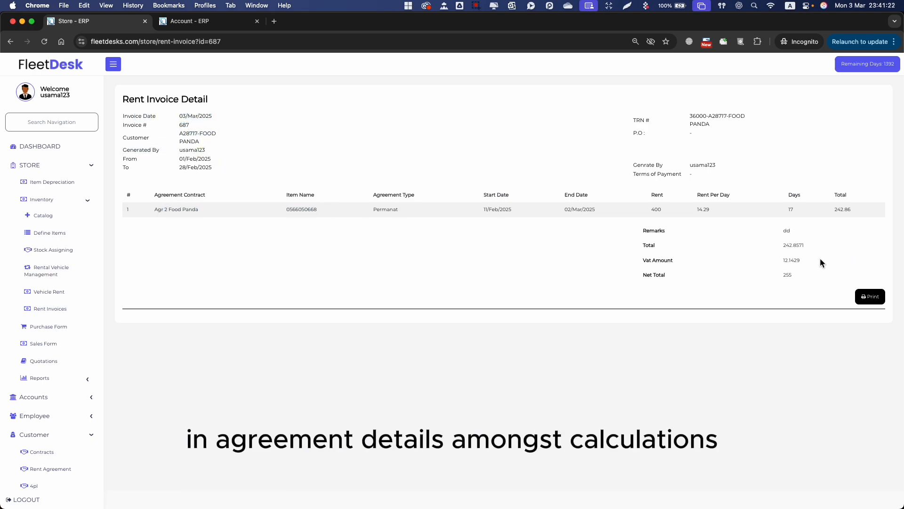
Preview the printable version of the rent invoice and close the preview without saving a PDF.
{"action": "left_click", "coordinate": [870, 296]}
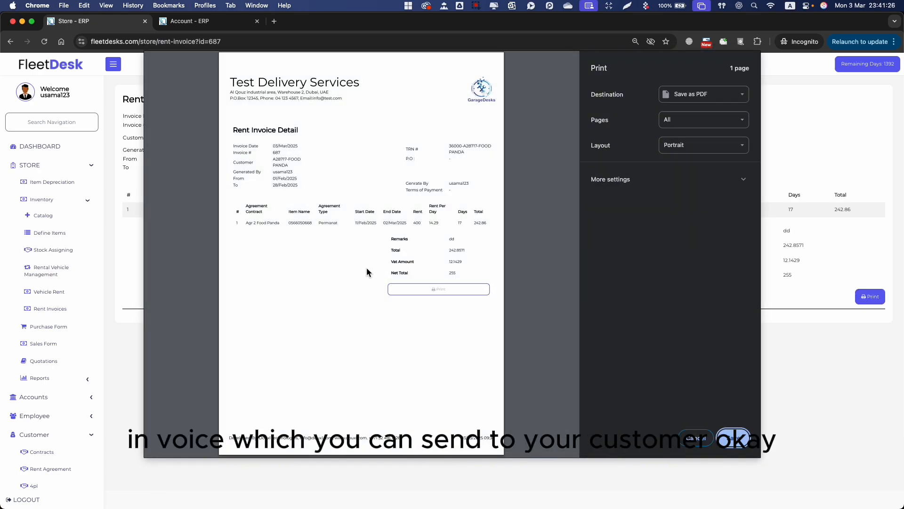
{"action": "left_click", "coordinate": [692, 438]}
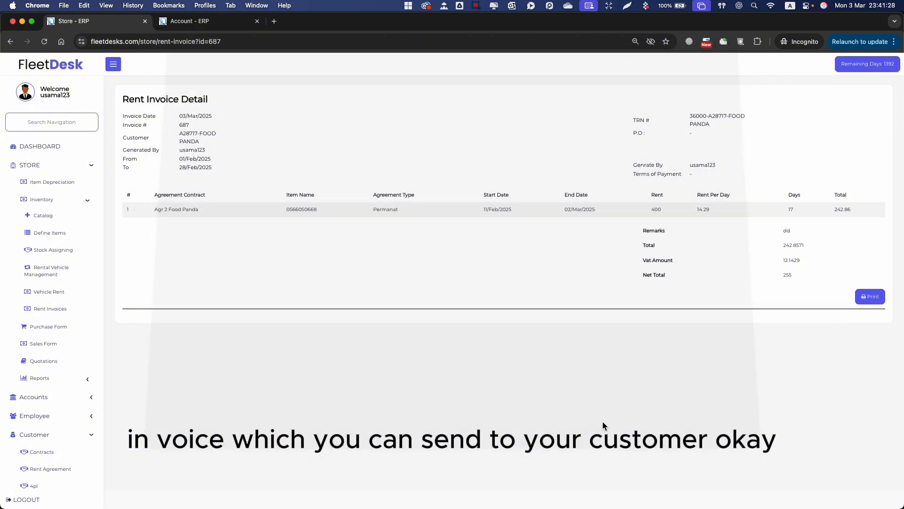
{"action": "scroll", "coordinate": [236, 155], "scroll_direction": "up", "scroll_amount": 2}
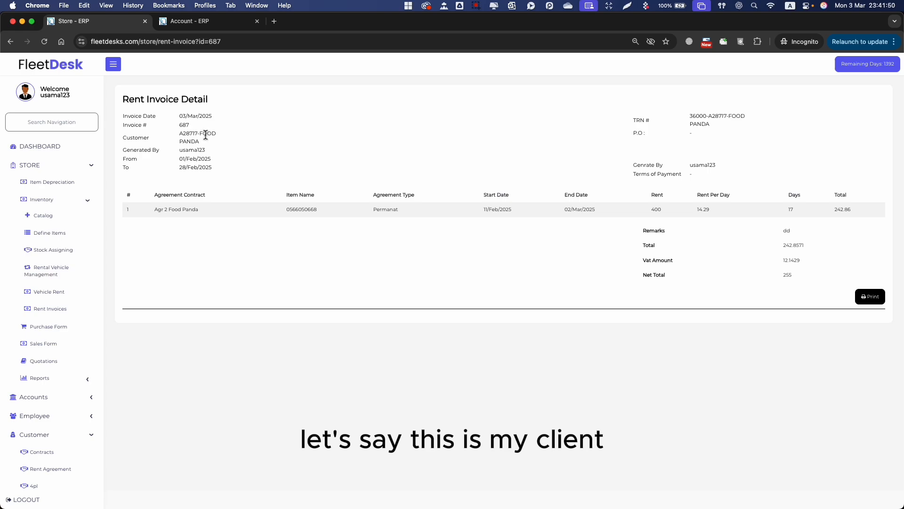
Take the customer name from the invoice, open the store's Assigning Return Report and find Food Panda's entries in it.
{"action": "mouse_move", "coordinate": [180, 133]}
{"action": "left_mouse_down"}
{"action": "mouse_move", "coordinate": [231, 149]}
{"action": "mouse_move", "coordinate": [214, 140]}
{"action": "left_mouse_up"}
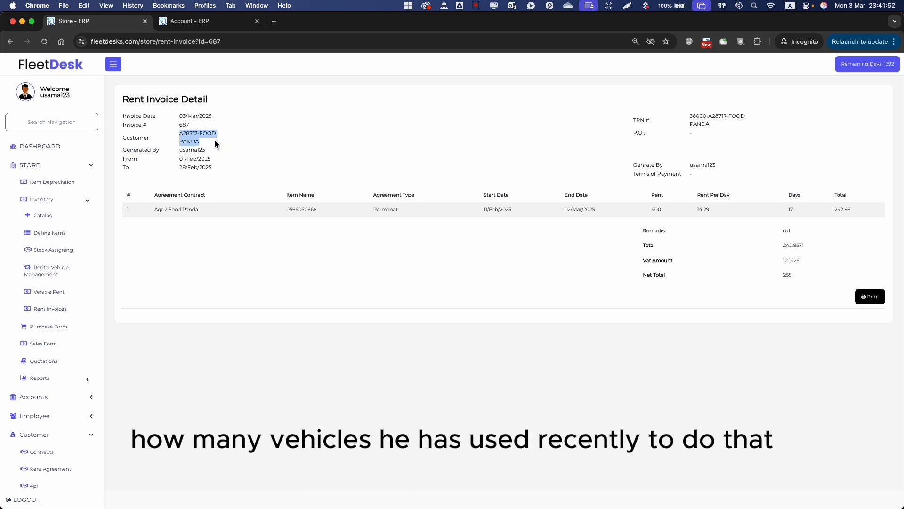
{"action": "left_click", "coordinate": [218, 234]}
{"action": "scroll", "coordinate": [61, 297], "scroll_direction": "down", "scroll_amount": 3}
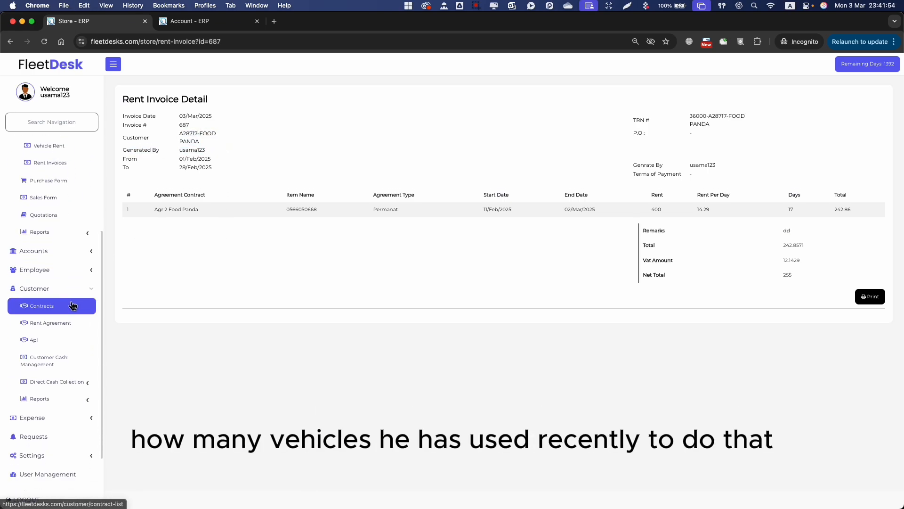
{"action": "left_click", "coordinate": [67, 238]}
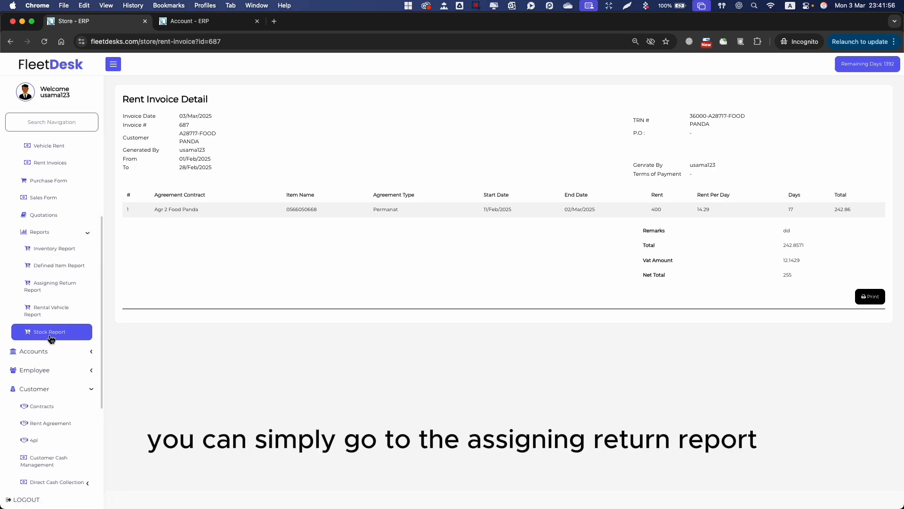
{"action": "left_click", "coordinate": [67, 288]}
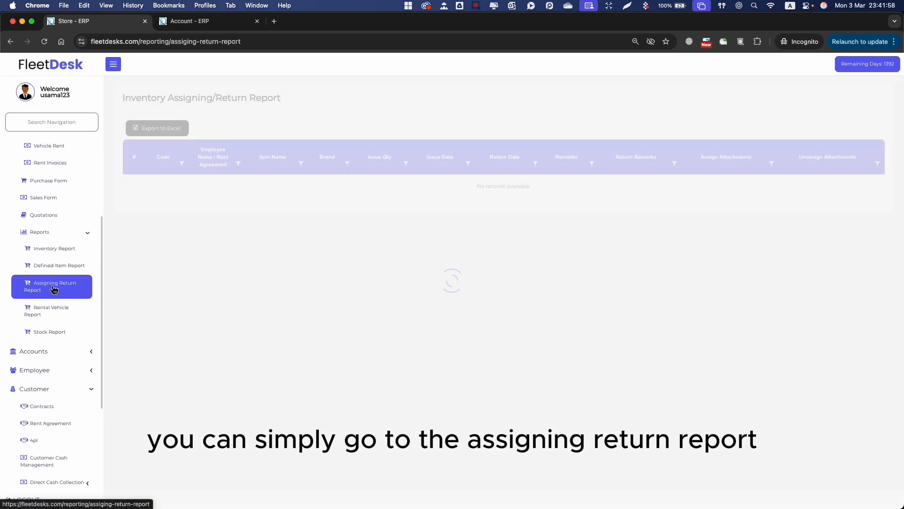
{"action": "key", "text": "super+f"}
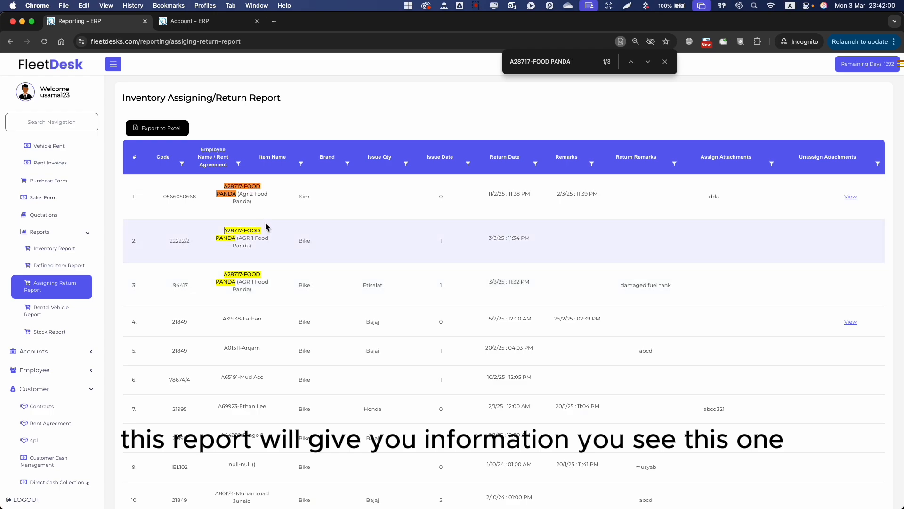
{"action": "double_click", "coordinate": [231, 274]}
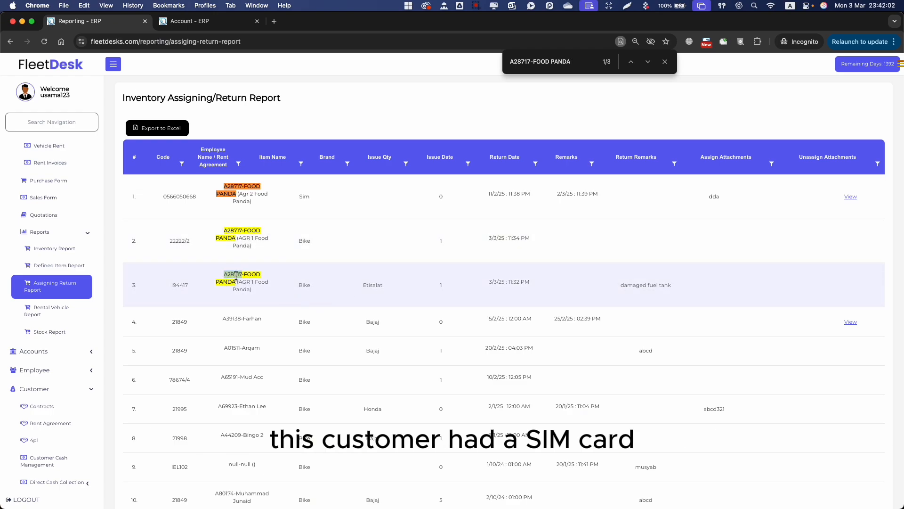
Examine Food Panda's SIM card entry in the assigning/return report, checking its code and its issue and return dates.
{"action": "double_click", "coordinate": [366, 283]}
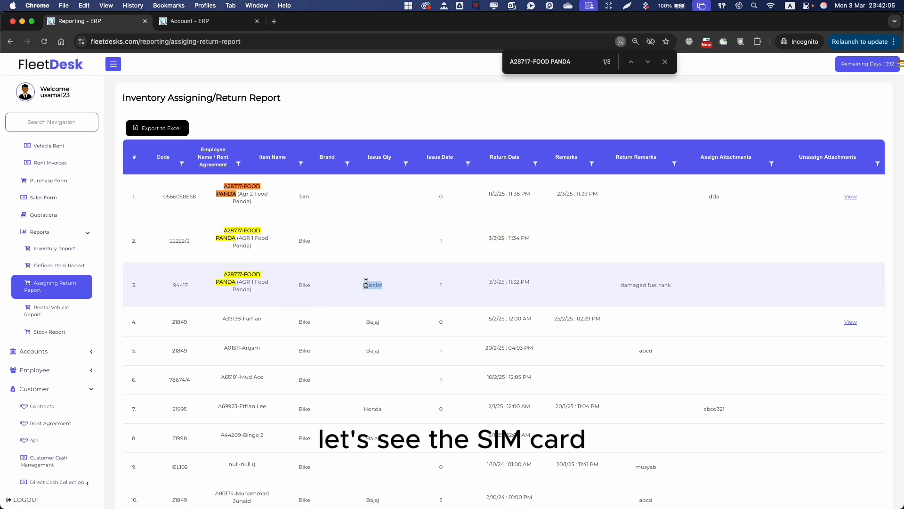
{"action": "double_click", "coordinate": [174, 284]}
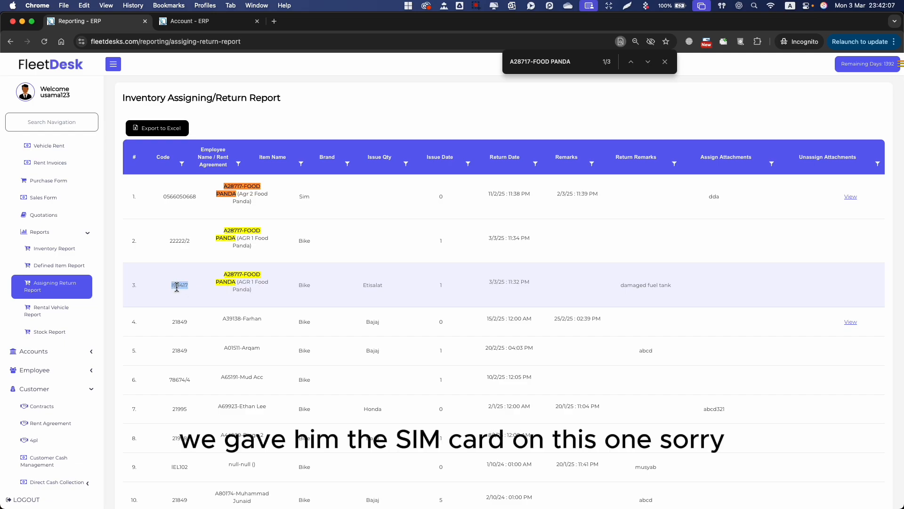
{"action": "left_click", "coordinate": [514, 294]}
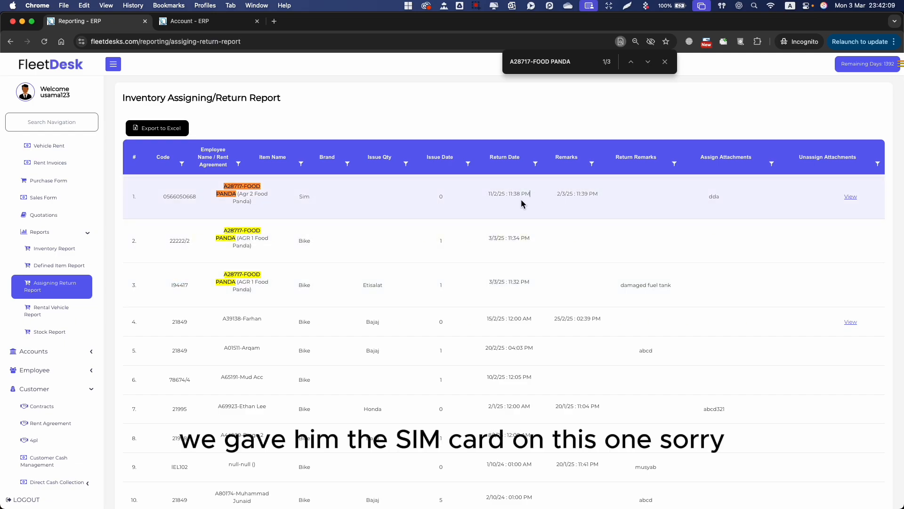
{"action": "double_click", "coordinate": [178, 194]}
{"action": "left_click", "coordinate": [285, 211]}
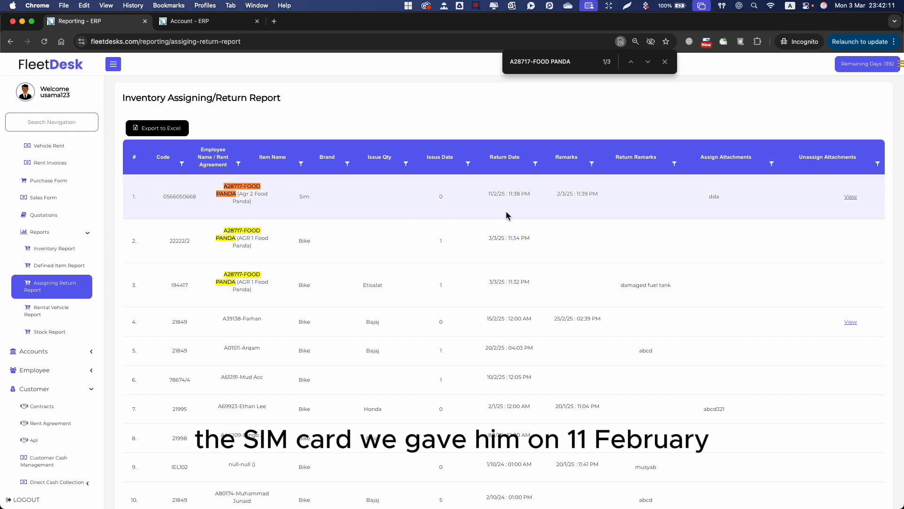
{"action": "left_click", "coordinate": [564, 194]}
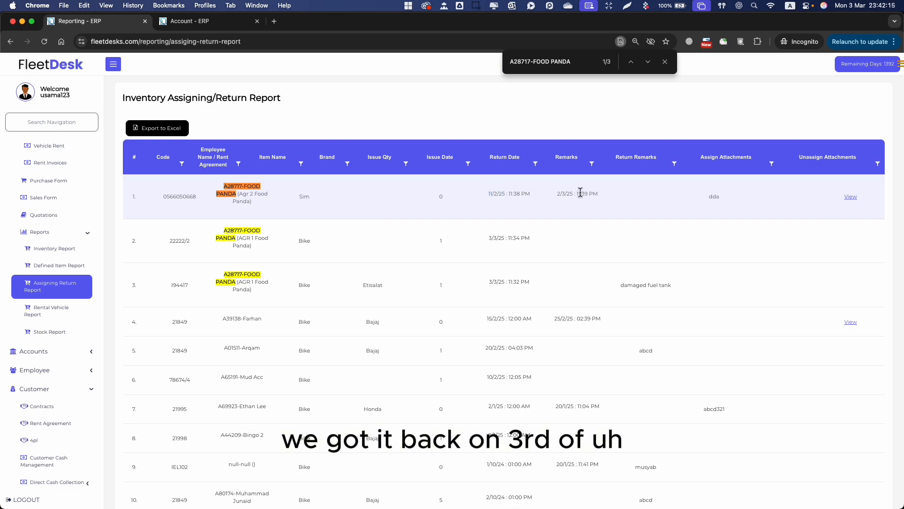
{"action": "left_click_drag", "start_coordinate": [555, 194], "coordinate": [580, 193]}
{"action": "left_click", "coordinate": [601, 199]}
Check the dates of Food Panda's two bike entries under the AGR 1 agreement in the report.
{"action": "left_click_drag", "start_coordinate": [221, 232], "coordinate": [311, 251]}
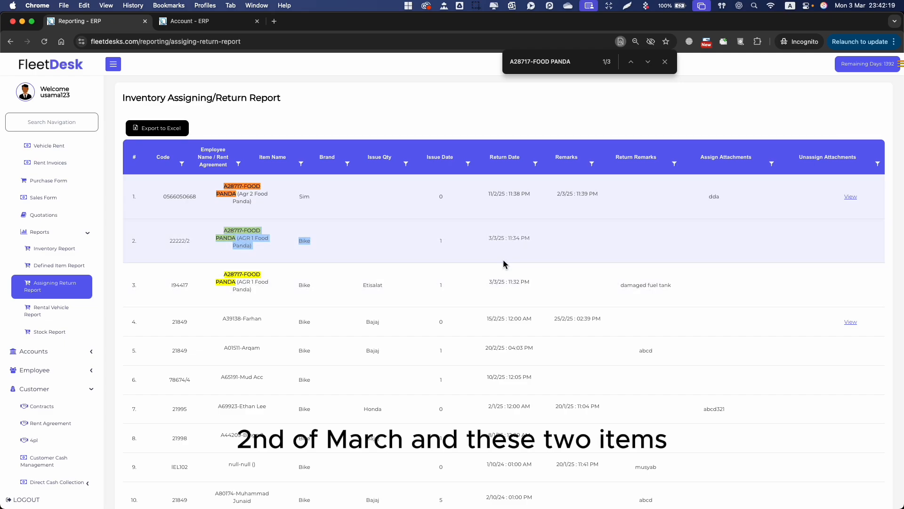
{"action": "left_click_drag", "start_coordinate": [491, 242], "coordinate": [528, 250]}
{"action": "left_click", "coordinate": [487, 296]}
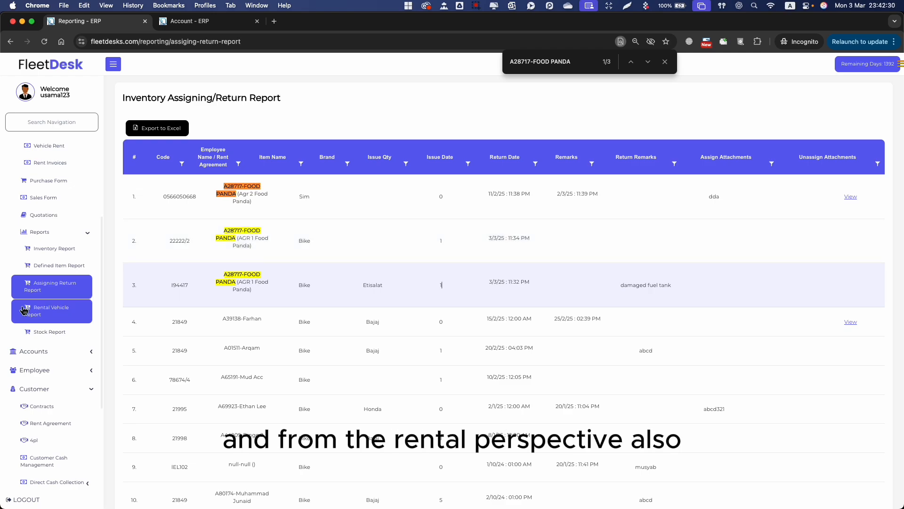
Open the customer rent agreements and review the dates and customer account of Food Panda's two agreements.
{"action": "scroll", "coordinate": [48, 358], "scroll_direction": "down", "scroll_amount": 5}
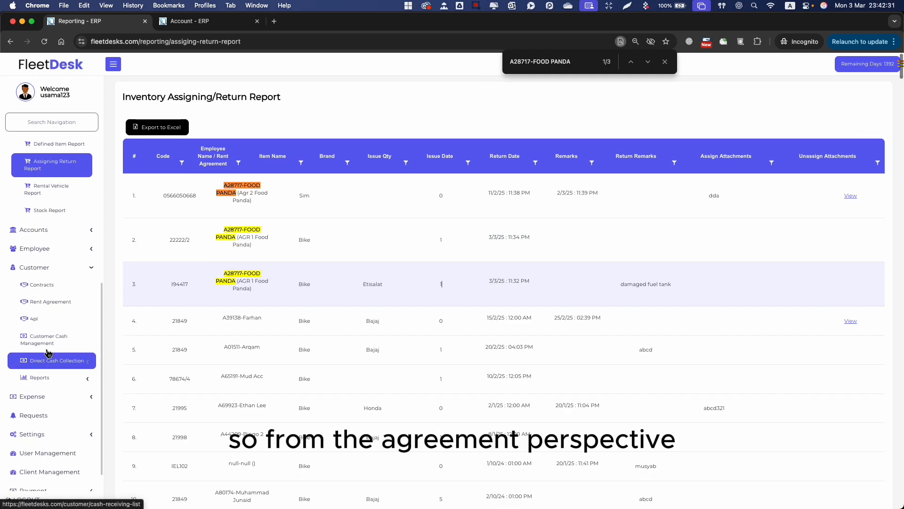
{"action": "left_click", "coordinate": [80, 304]}
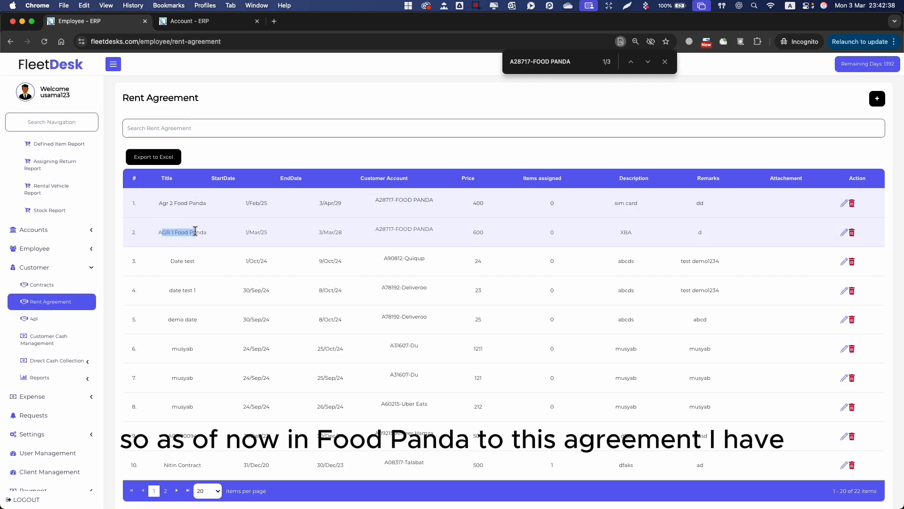
{"action": "left_click_drag", "start_coordinate": [244, 232], "coordinate": [270, 231]}
{"action": "left_click_drag", "start_coordinate": [406, 210], "coordinate": [309, 208]}
{"action": "left_click", "coordinate": [311, 245]}
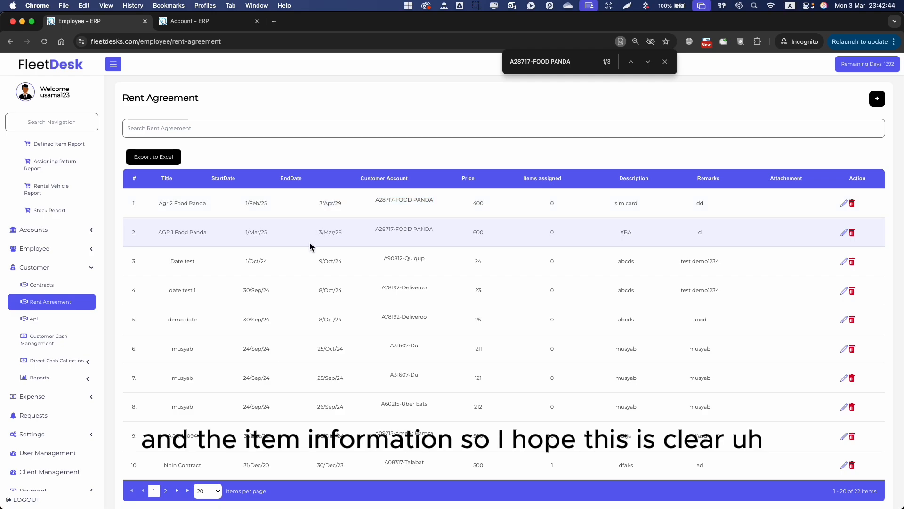
Return to the store's list of rent agreement invoices.
{"action": "scroll", "coordinate": [53, 236], "scroll_direction": "up", "scroll_amount": 6}
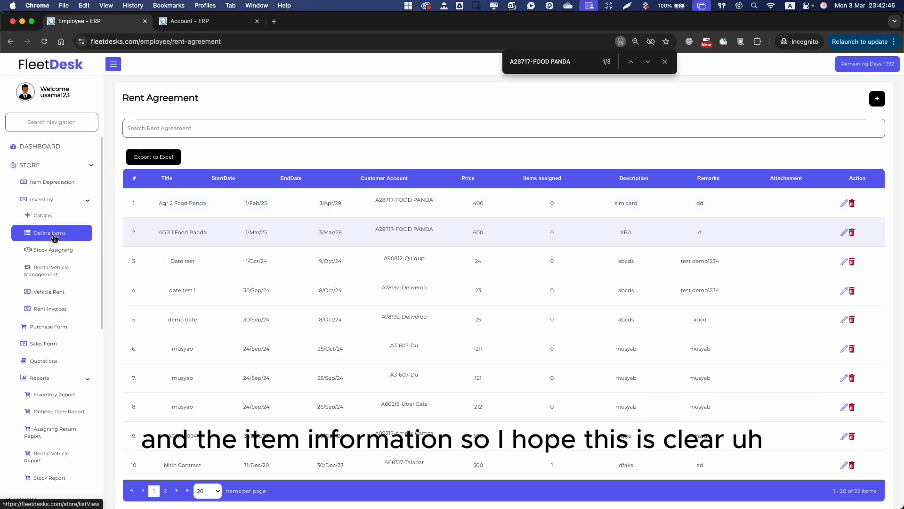
{"action": "left_click", "coordinate": [46, 309]}
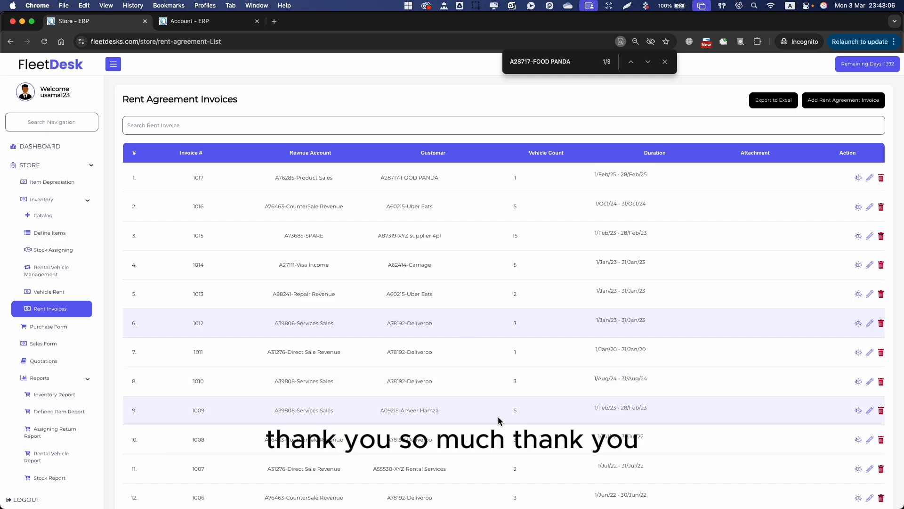
{"action": "key", "text": "super+Escape"}
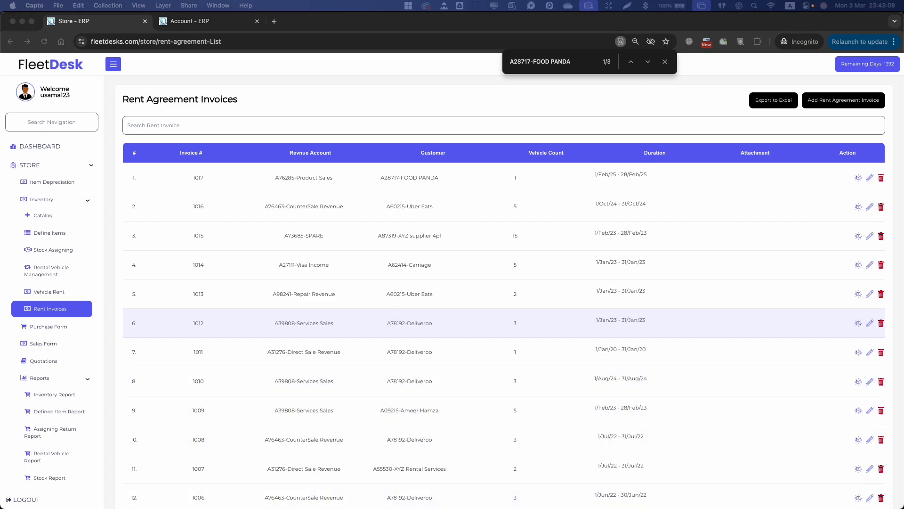